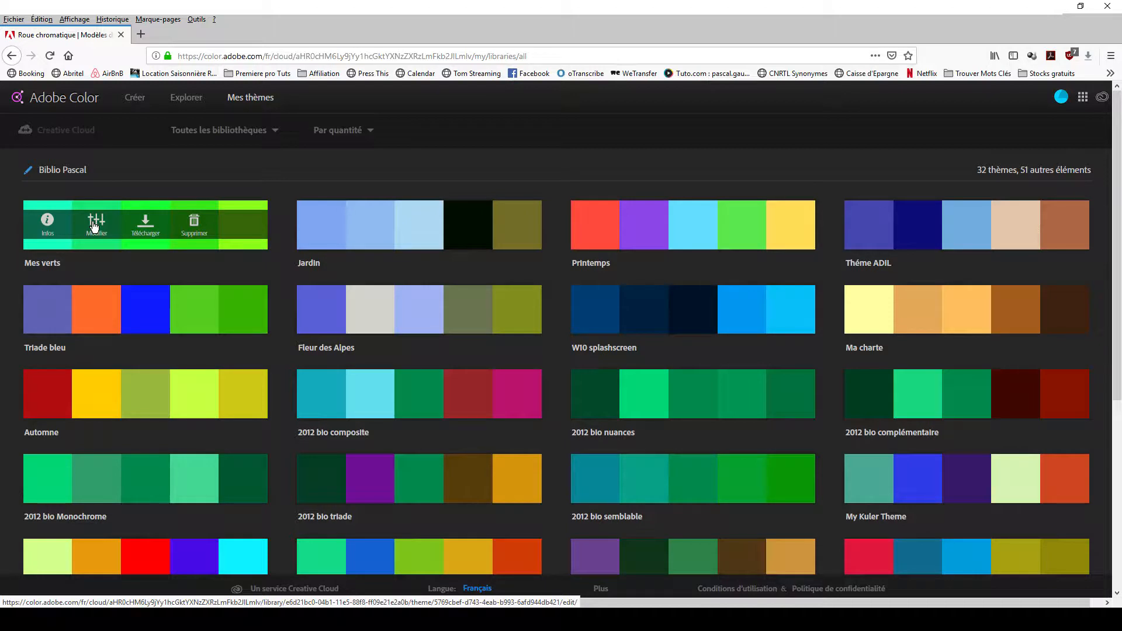
Step: View the details of the Mes verts theme, and search the published themes by title for "la mer"
left_click(48, 228)
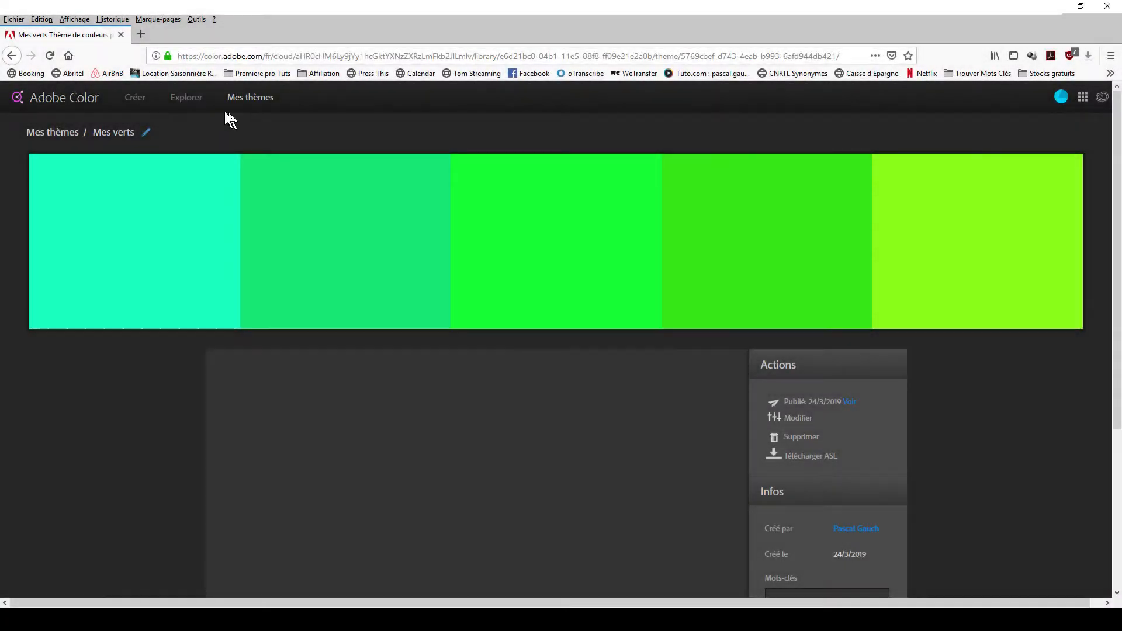
left_click(191, 104)
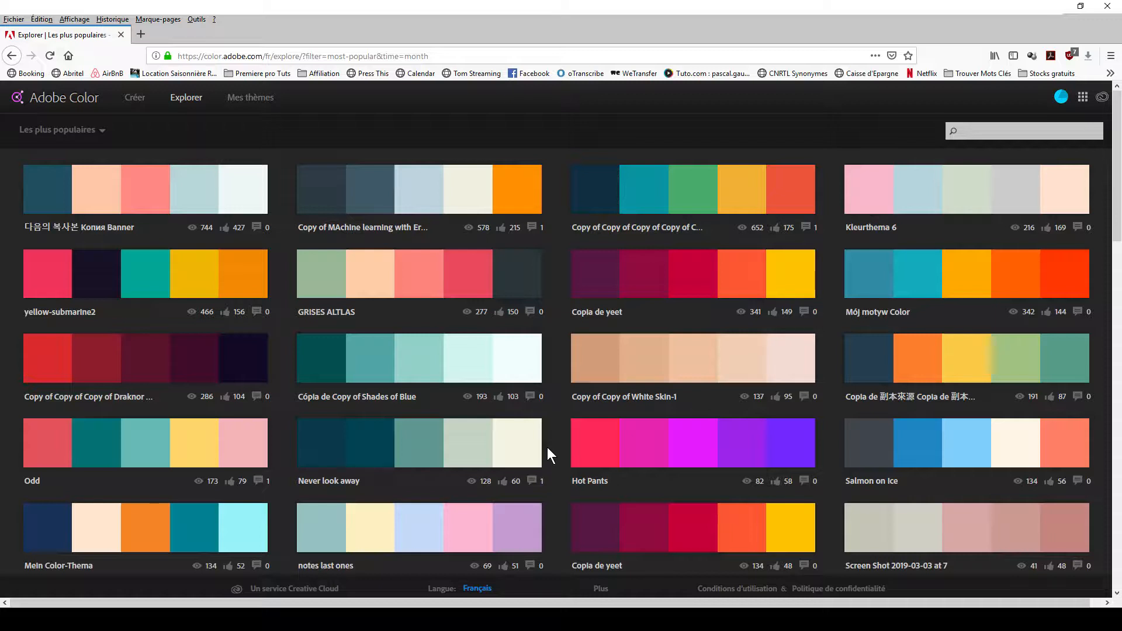
left_click(975, 130)
type("la mer")
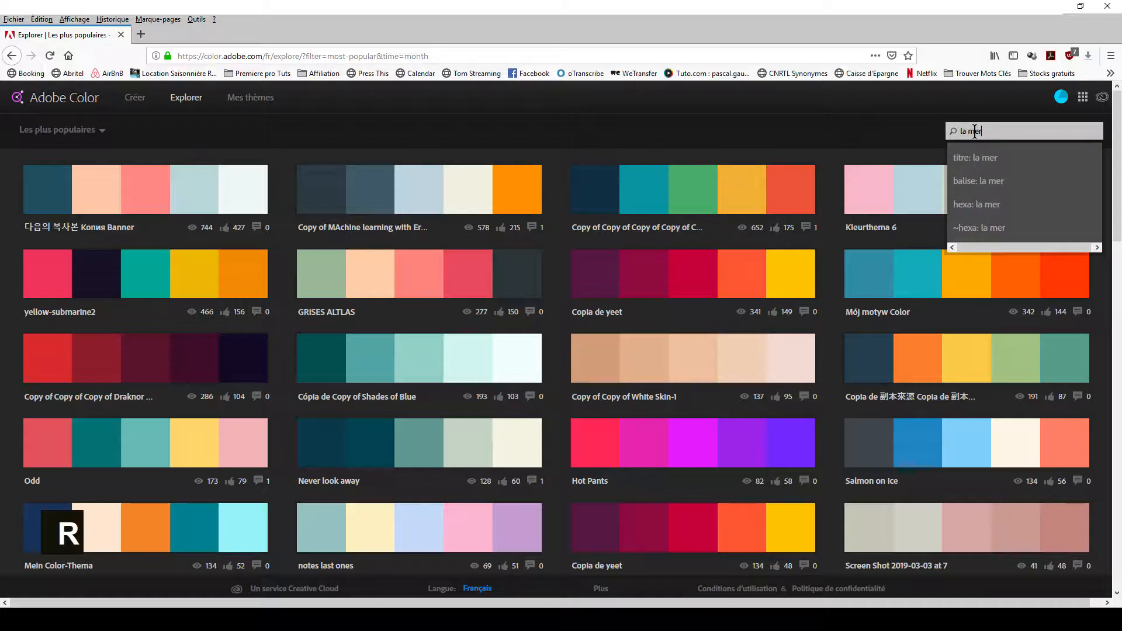
left_click(989, 158)
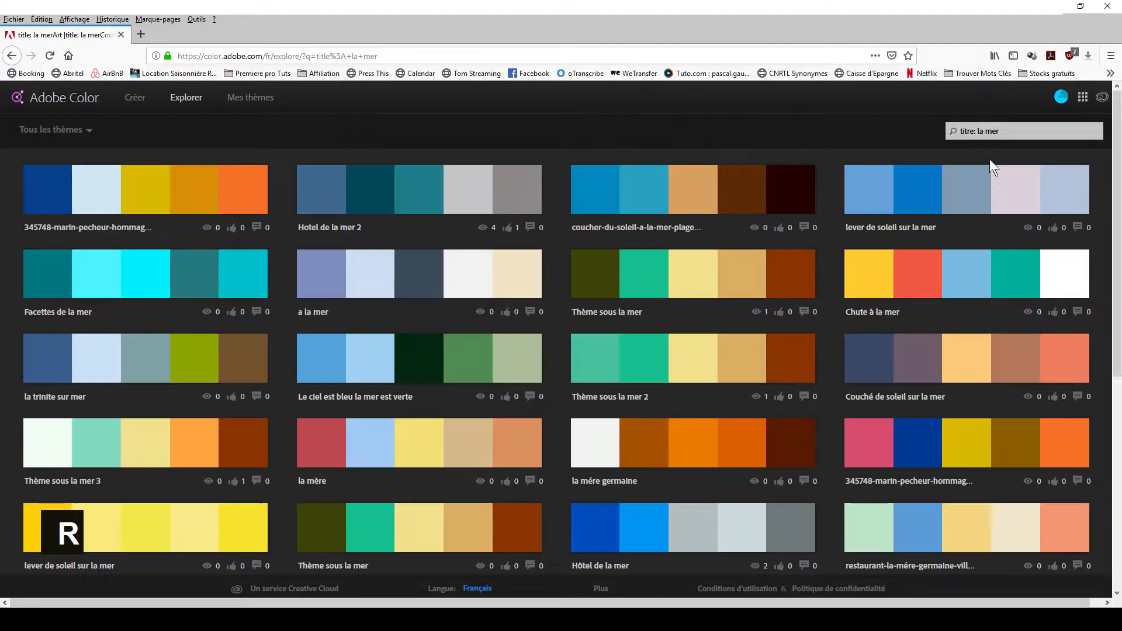
mouse_move(406, 433)
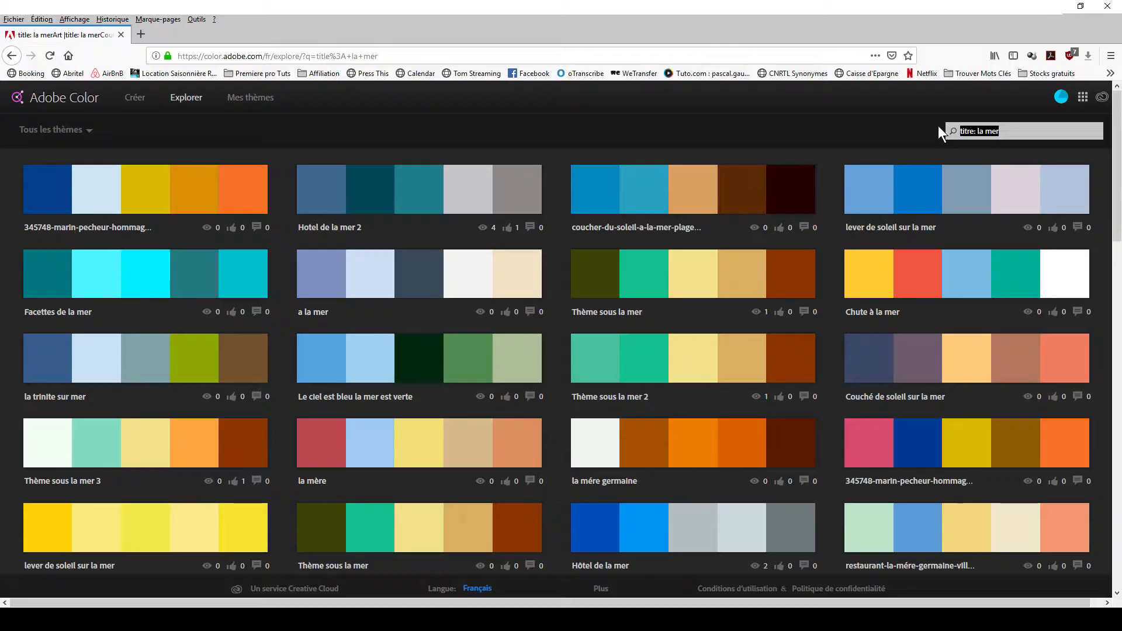
Step: Search the published themes for "sea" and look through the resulting palettes
type("sea")
key("Return")
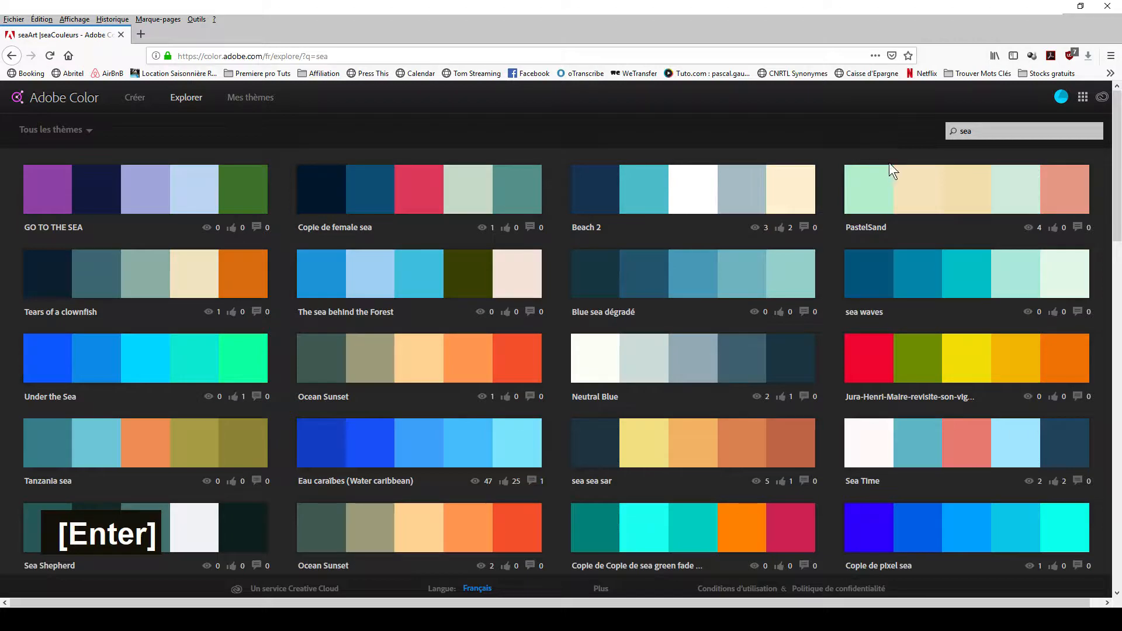
scroll(840, 271, "down", 1)
scroll(840, 271, "down", 15)
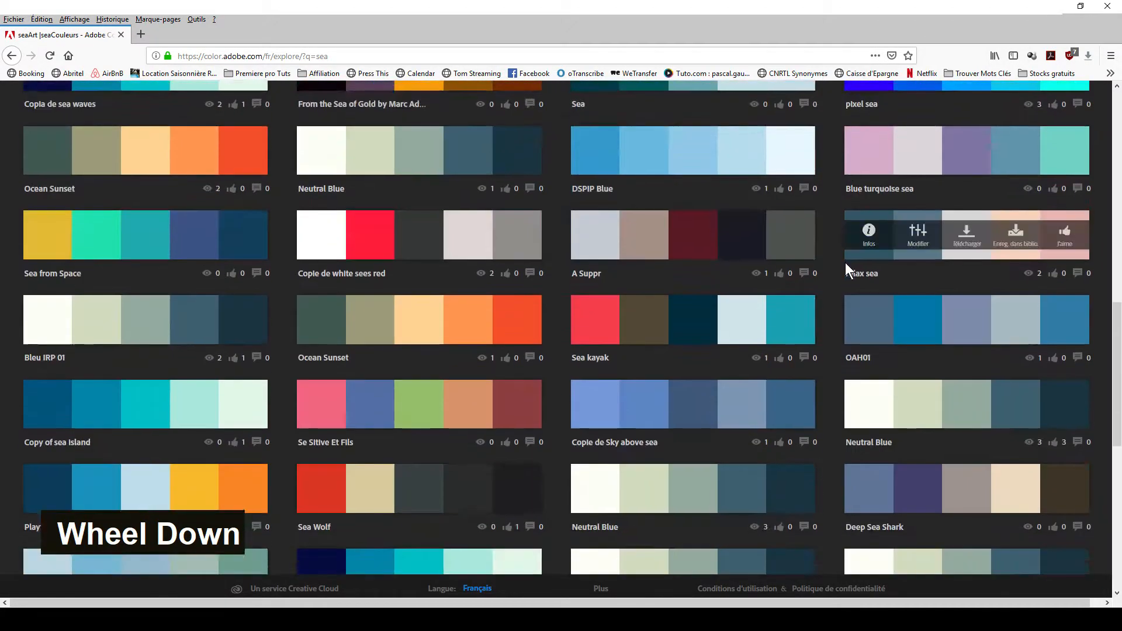
scroll(849, 269, "down", 10)
scroll(855, 266, "up", 8)
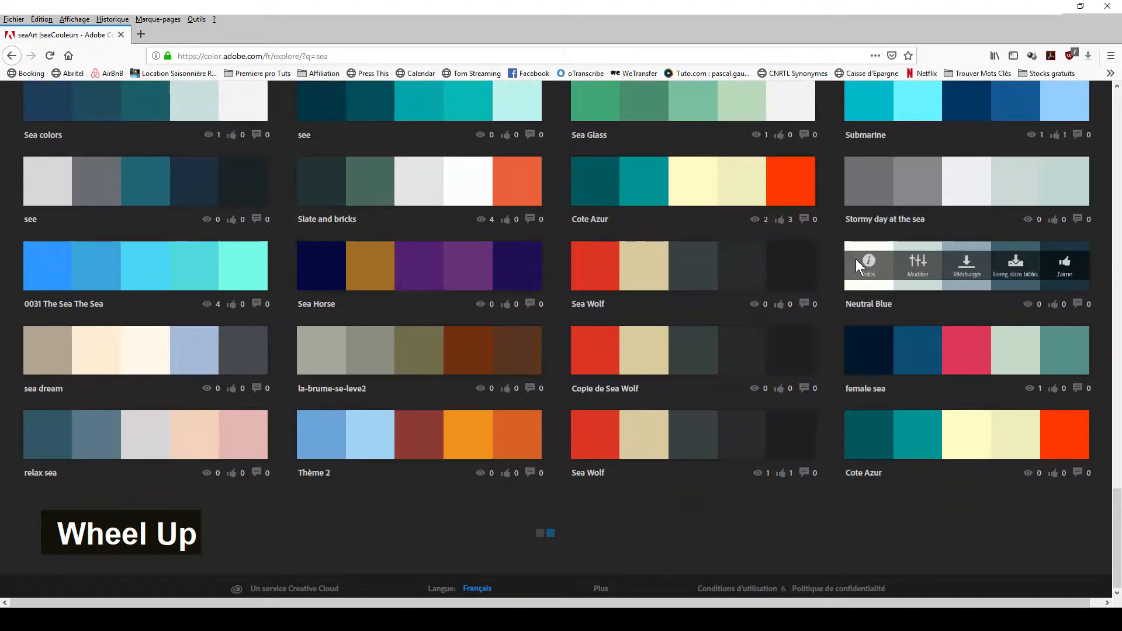
scroll(856, 259, "up", 15)
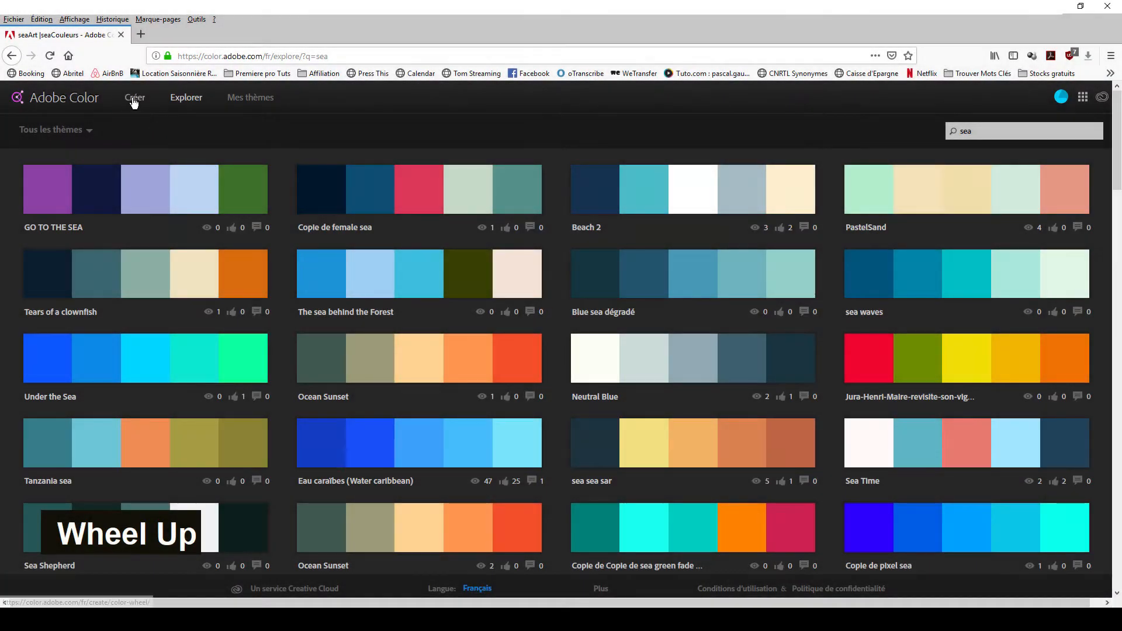
Step: Open the color wheel page for creating a theme
left_click(134, 99)
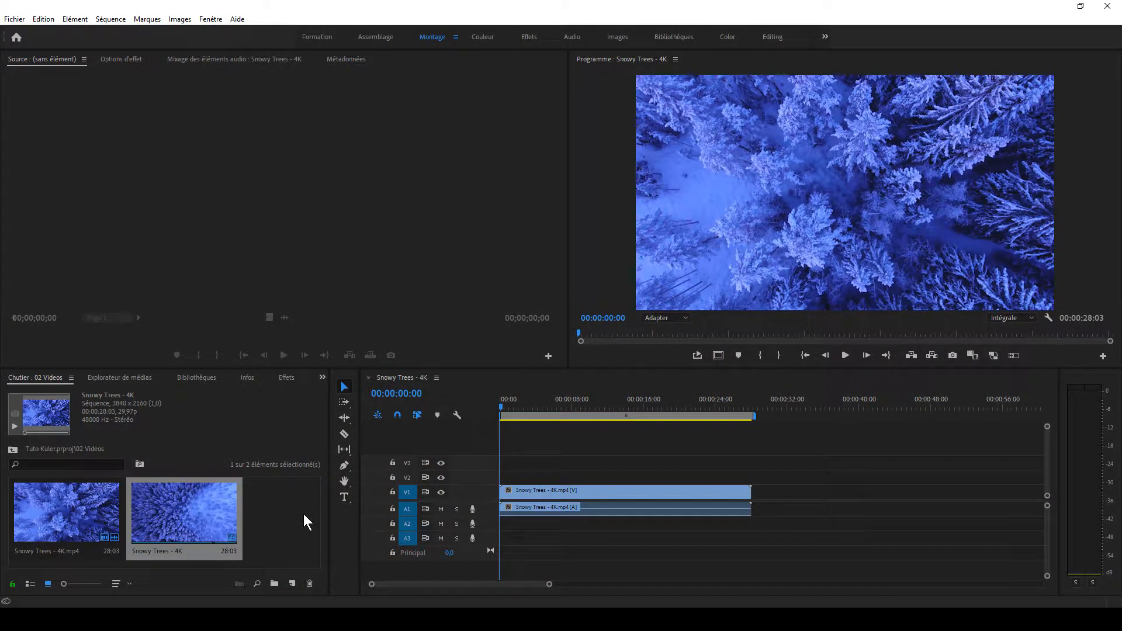
Step: In Premiere Pro, play the Snowy Trees - 4K sequence and move the playhead to 00:00:09:05
key("space")
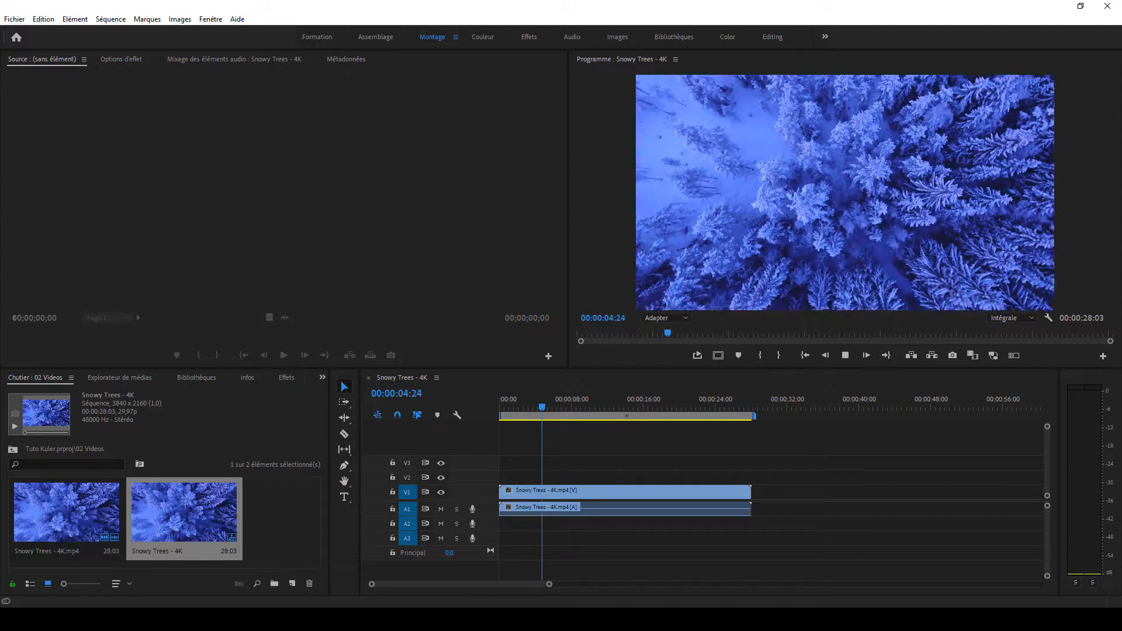
left_click_drag(553, 403, 581, 407)
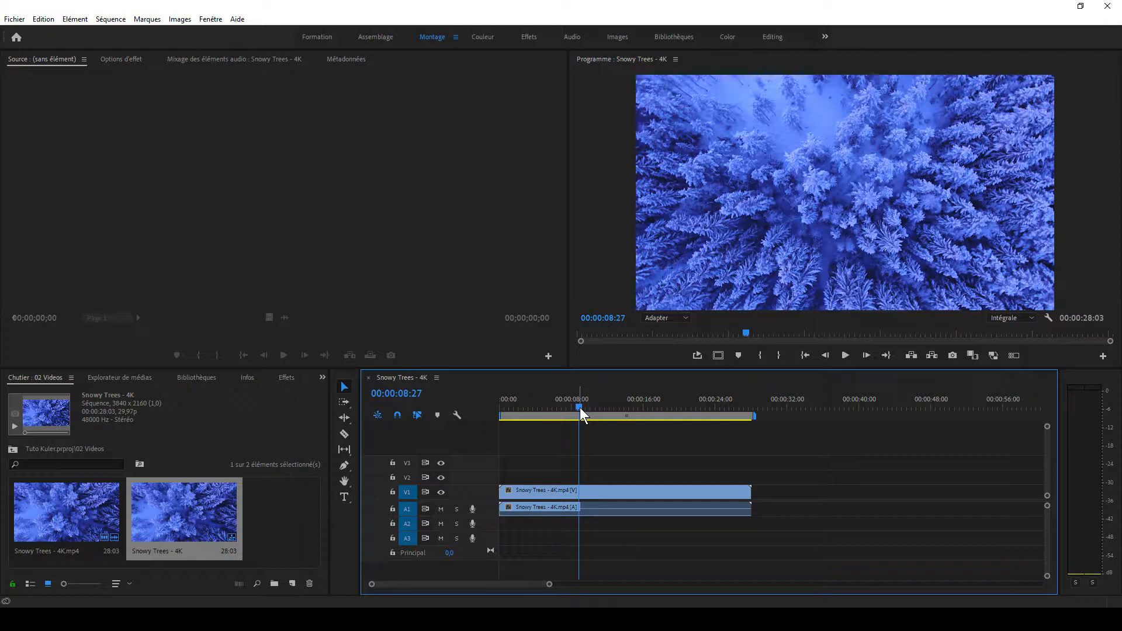
mouse_move(580, 408)
left_mouse_down()
mouse_move(542, 413)
mouse_move(670, 416)
mouse_move(583, 426)
left_mouse_up()
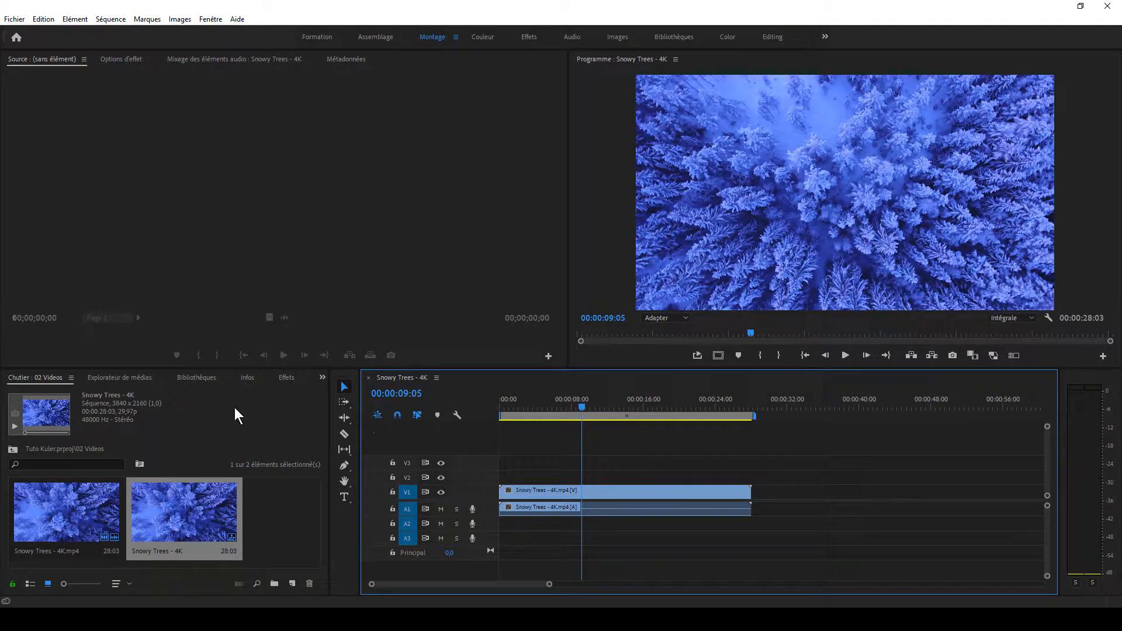
Step: Show the Creative Cloud library assets, adjust the height of their area, and examine the stored colours and styles
left_click(189, 379)
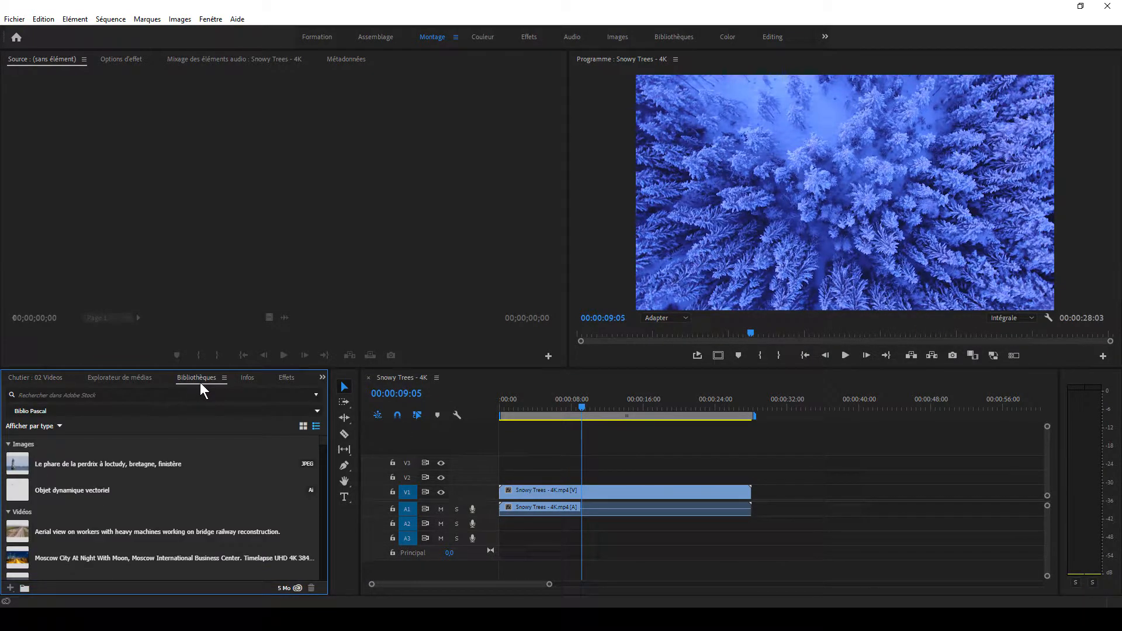
left_click_drag(199, 369, 221, 273)
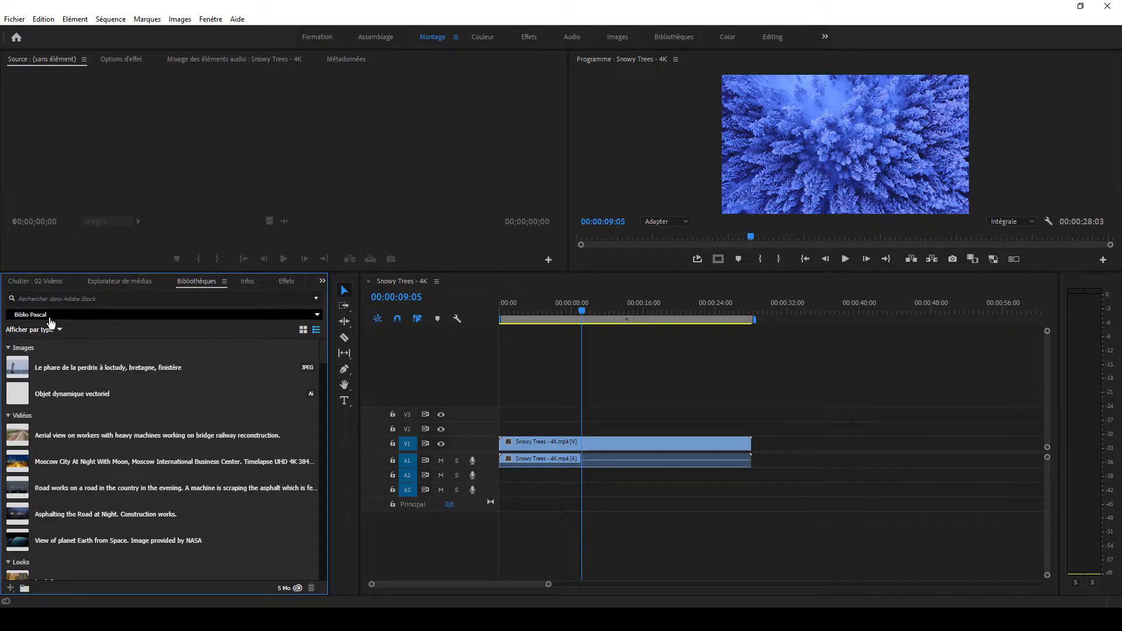
scroll(153, 503, "down", 3)
scroll(156, 521, "down", 10)
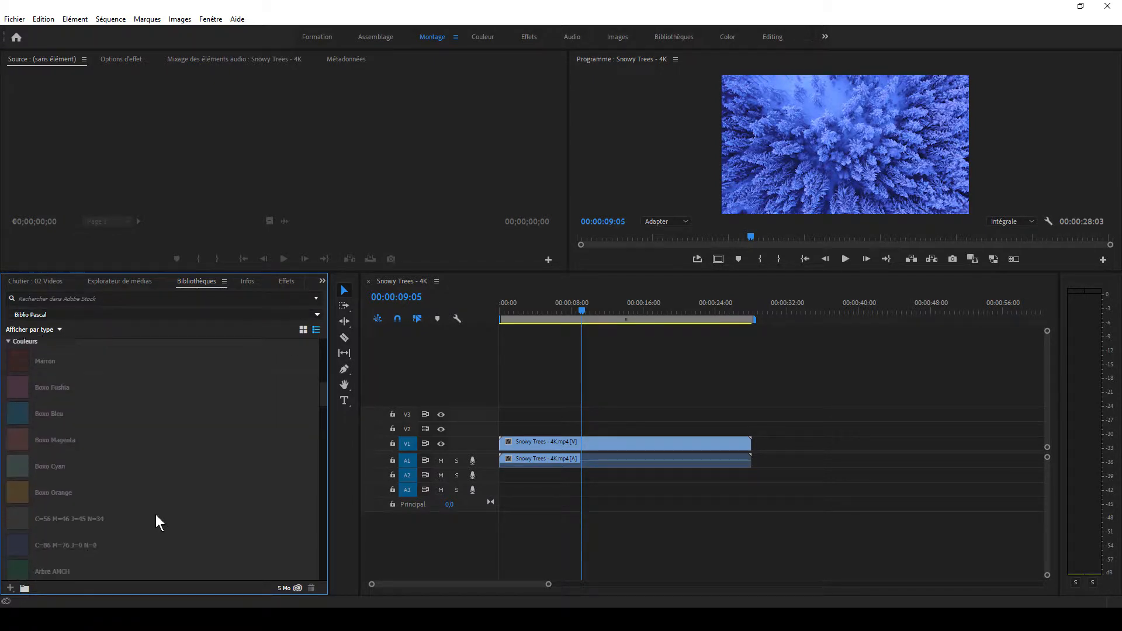
scroll(104, 539, "down", 8)
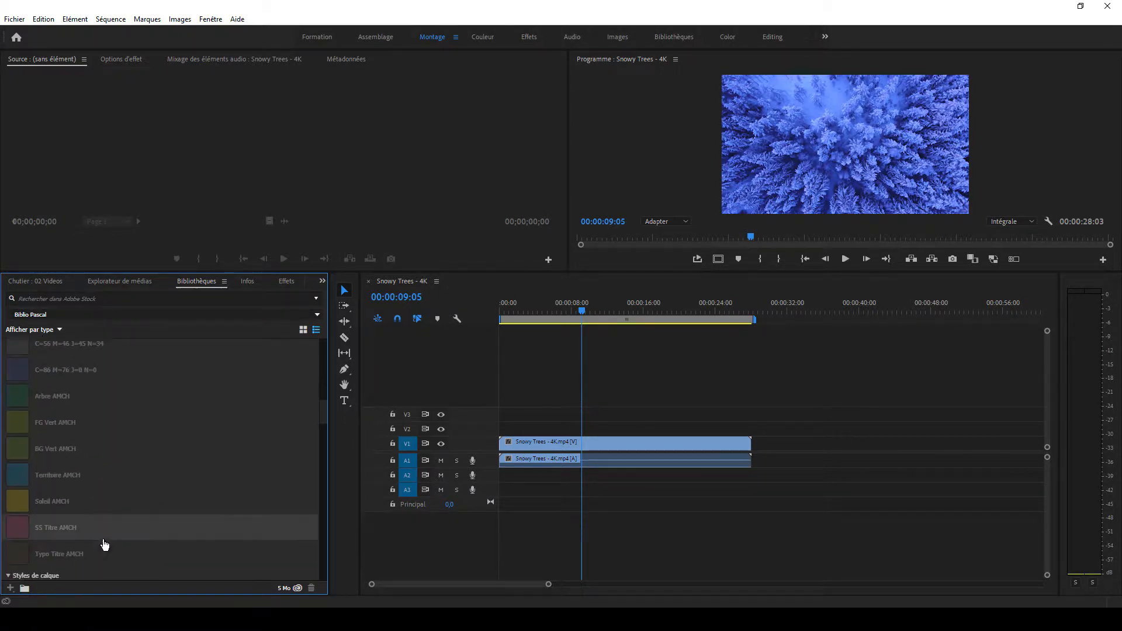
scroll(124, 379, "down", 4)
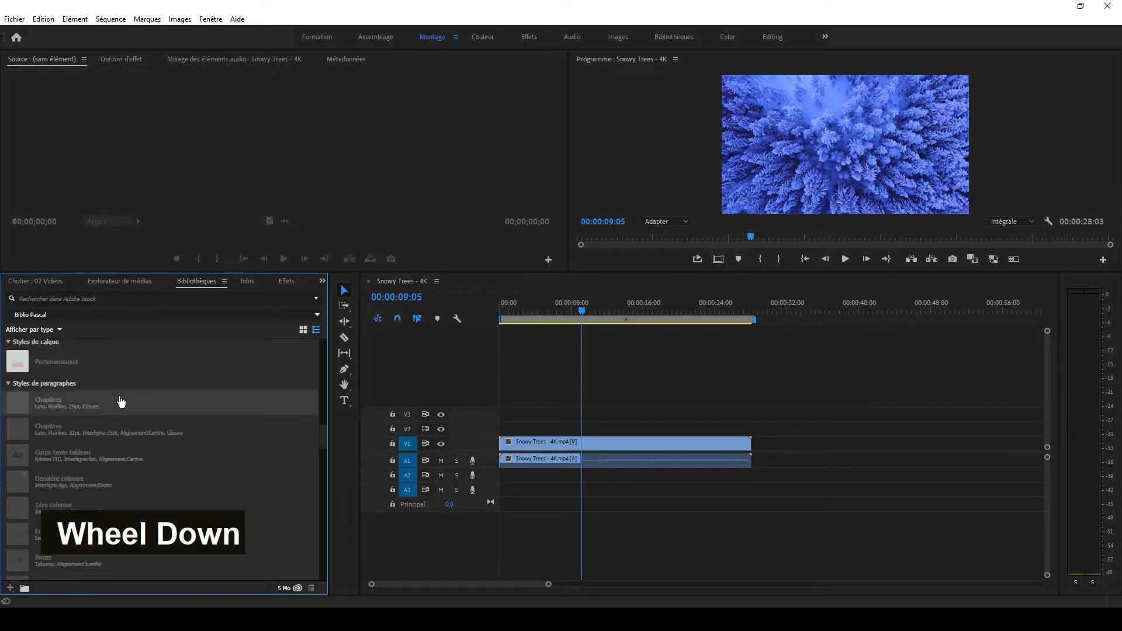
scroll(123, 450, "up", 8)
scroll(123, 446, "up", 3)
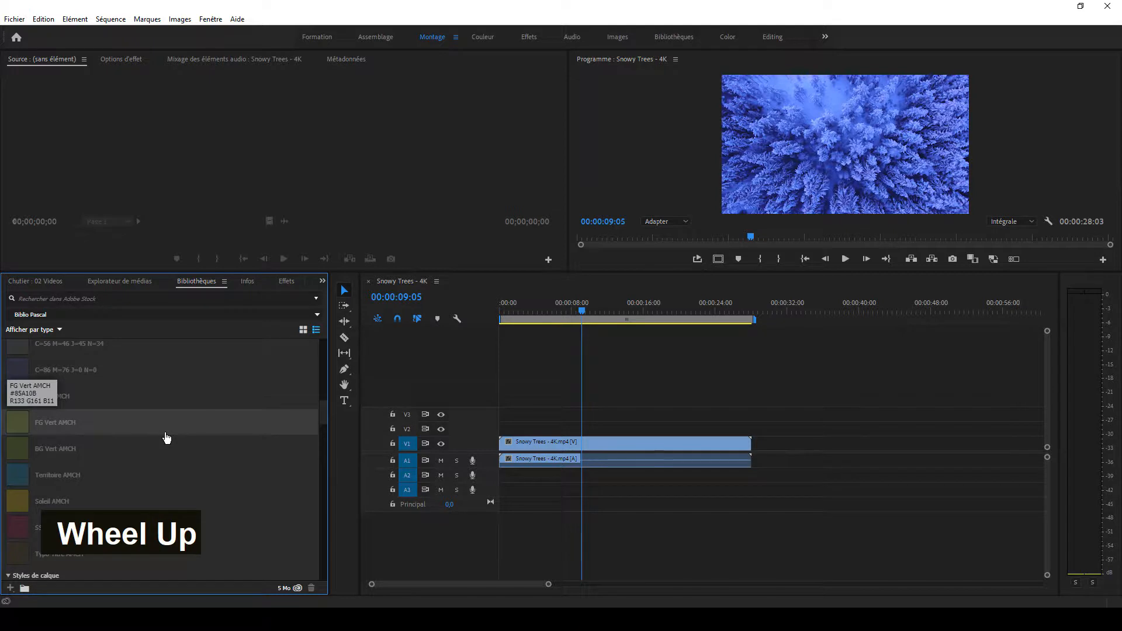
left_click_drag(197, 273, 206, 414)
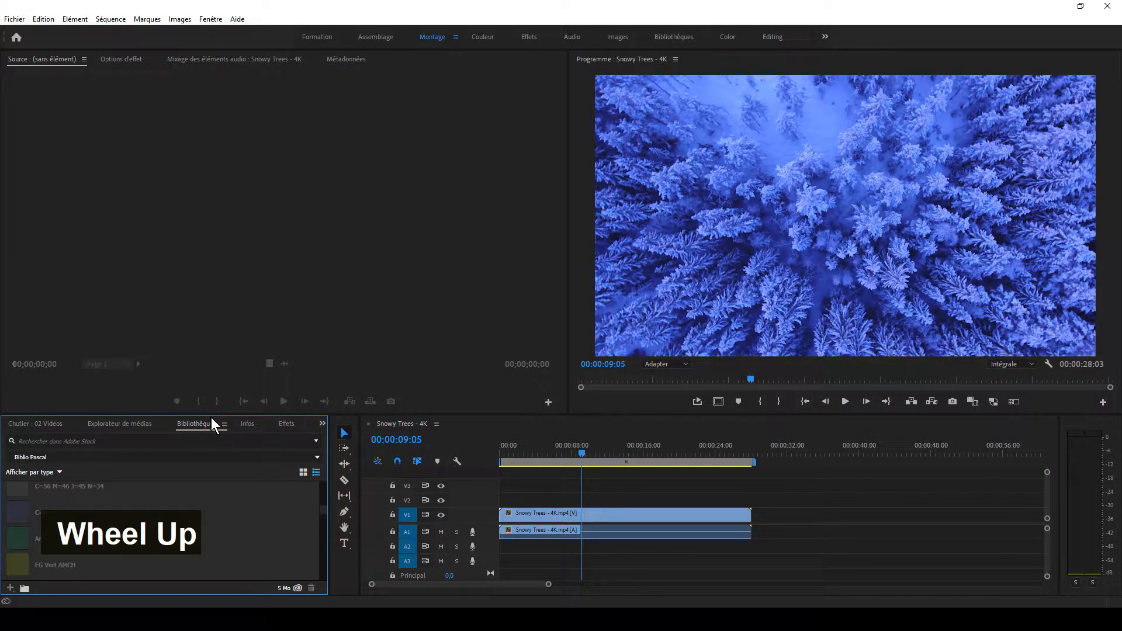
left_click_drag(229, 416, 234, 355)
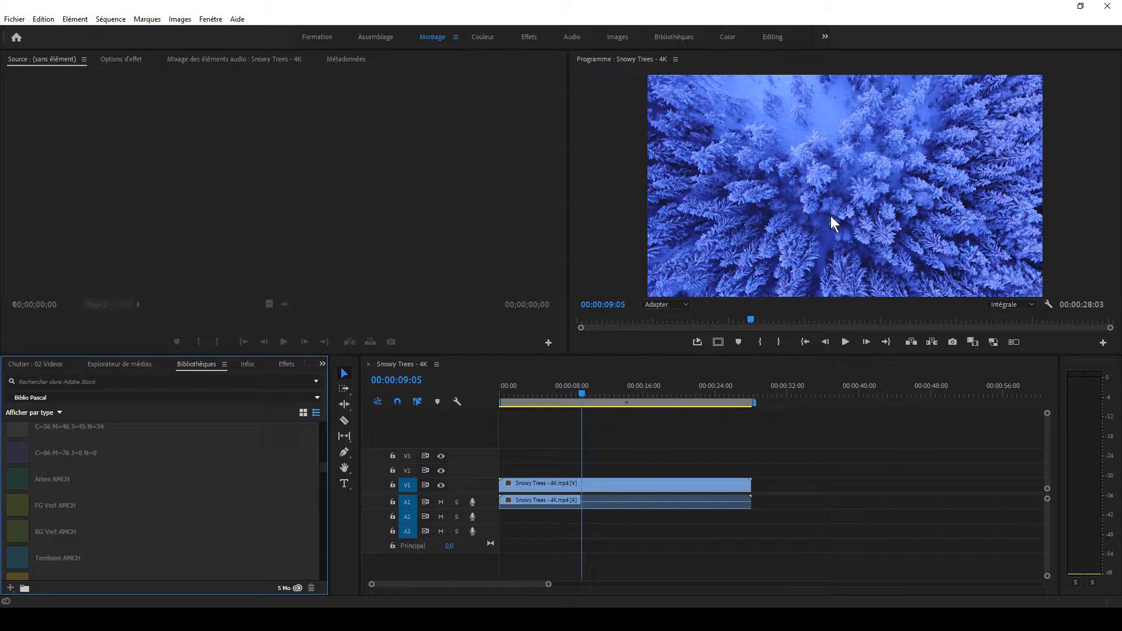
Step: Expand video track V1 in the timeline and place the playhead at 00:00:07:01
left_click_drag(578, 394, 657, 396)
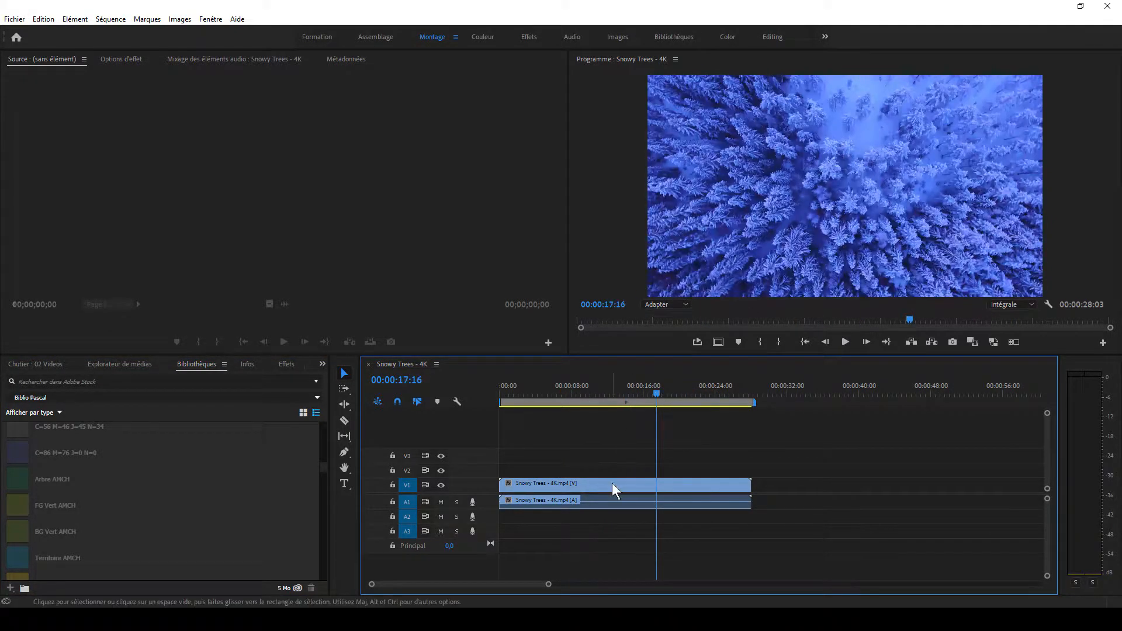
double_click(491, 488)
left_click(576, 395)
left_click_drag(576, 392, 562, 395)
Step: Add the title text "Arbres enneigés" over the snowy trees footage
left_click(344, 483)
left_click(702, 206)
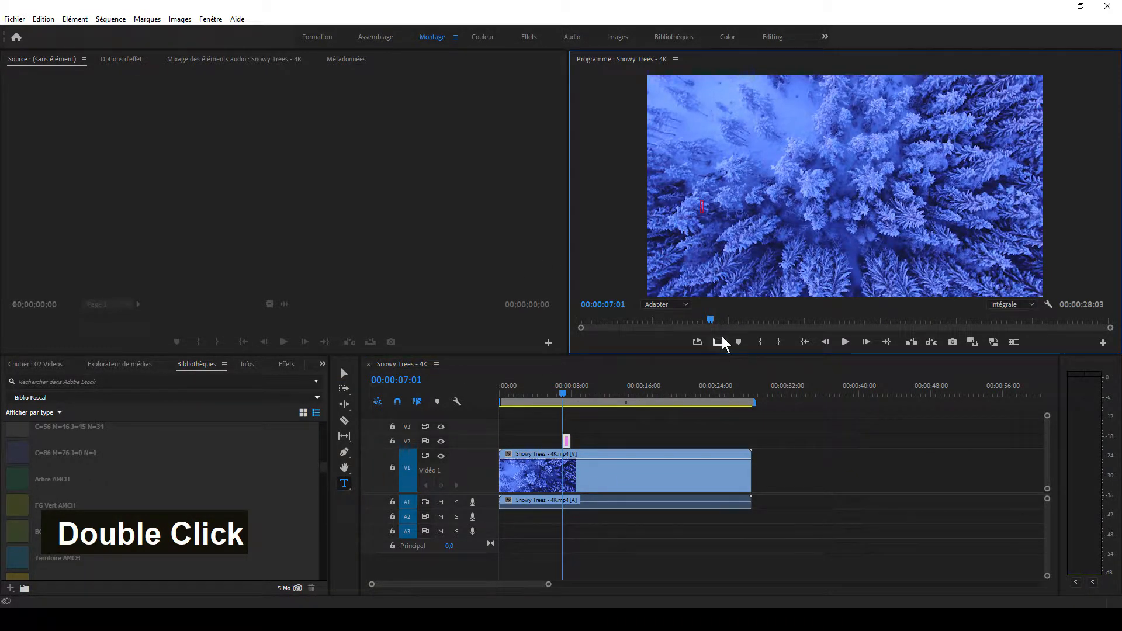
type("Arb")
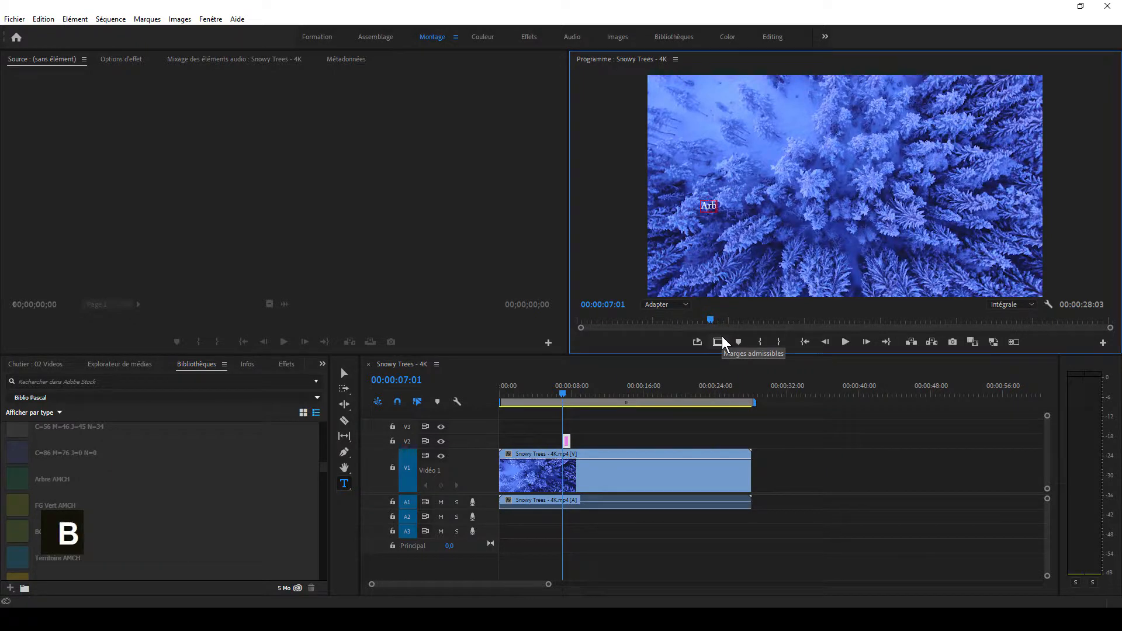
type("res enneigés")
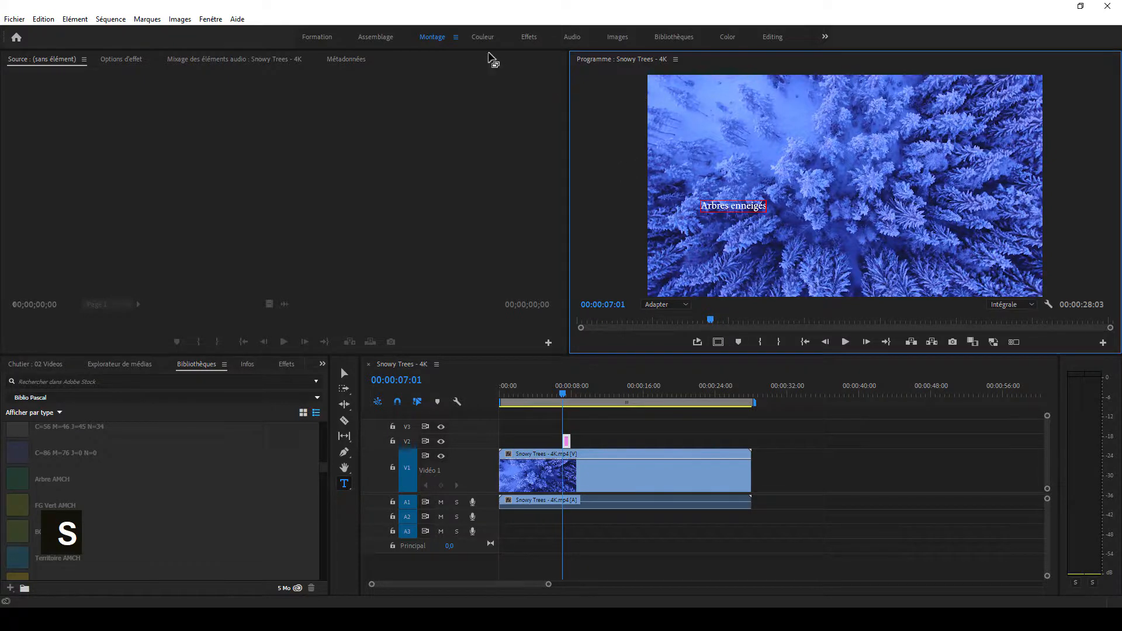
Step: Enlarge the title and, with the safe margins displayed, place it in the lower-left corner of the title-safe area
left_click(344, 372)
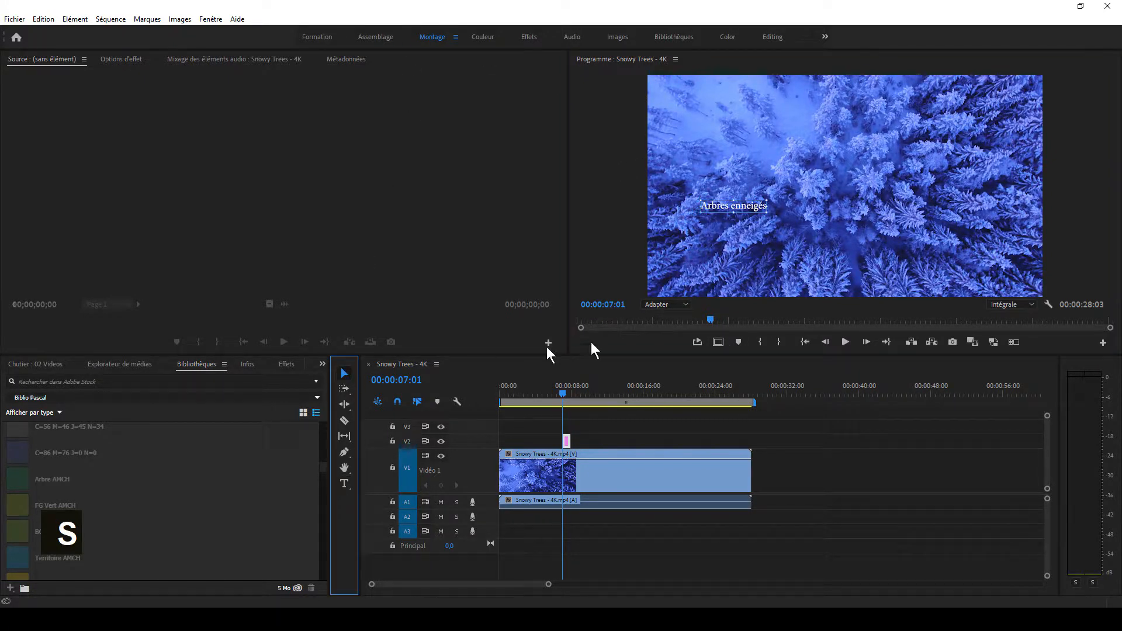
left_click_drag(767, 200, 787, 261)
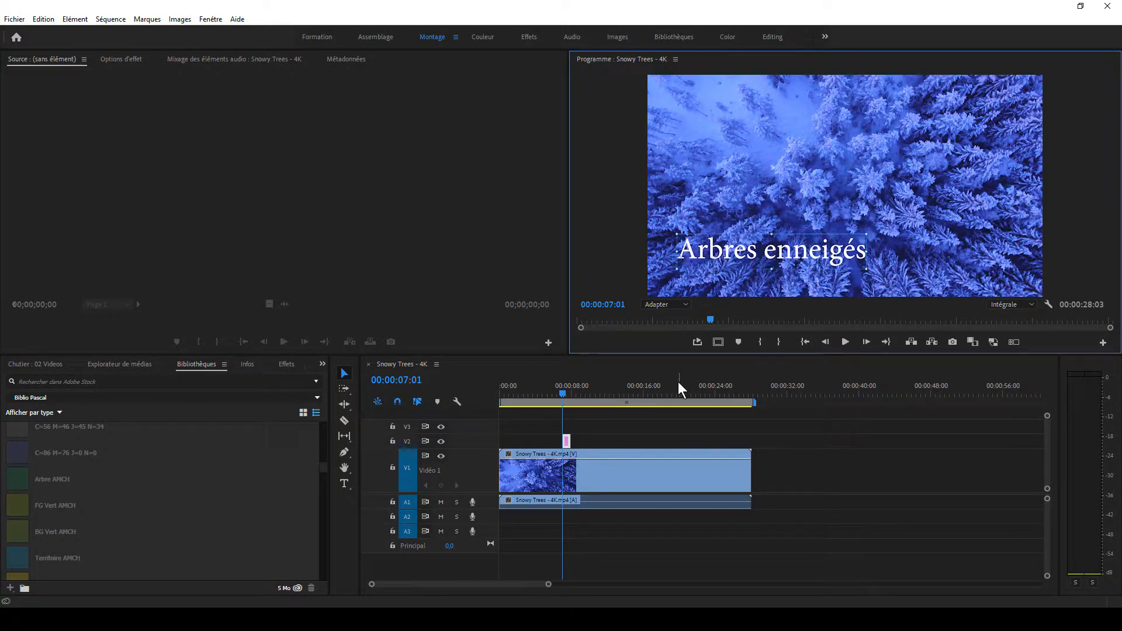
left_click(718, 342)
left_click_drag(772, 254, 780, 273)
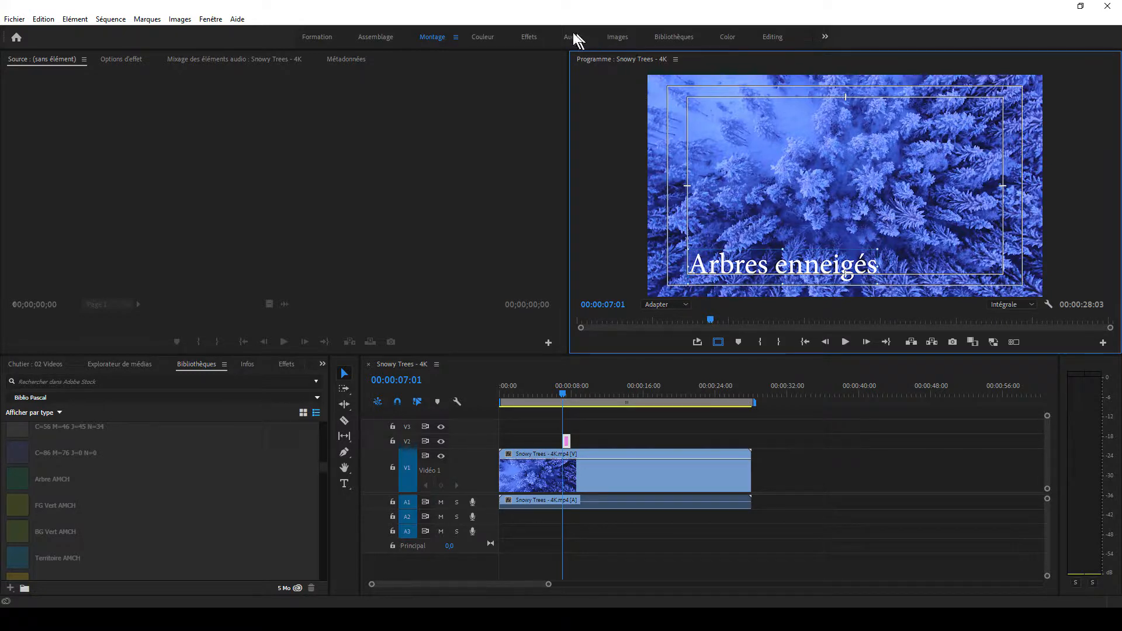
Step: In the Graphics workspace, set the title's font to Lato from the favourite fonts, with the Thin style
left_click(622, 36)
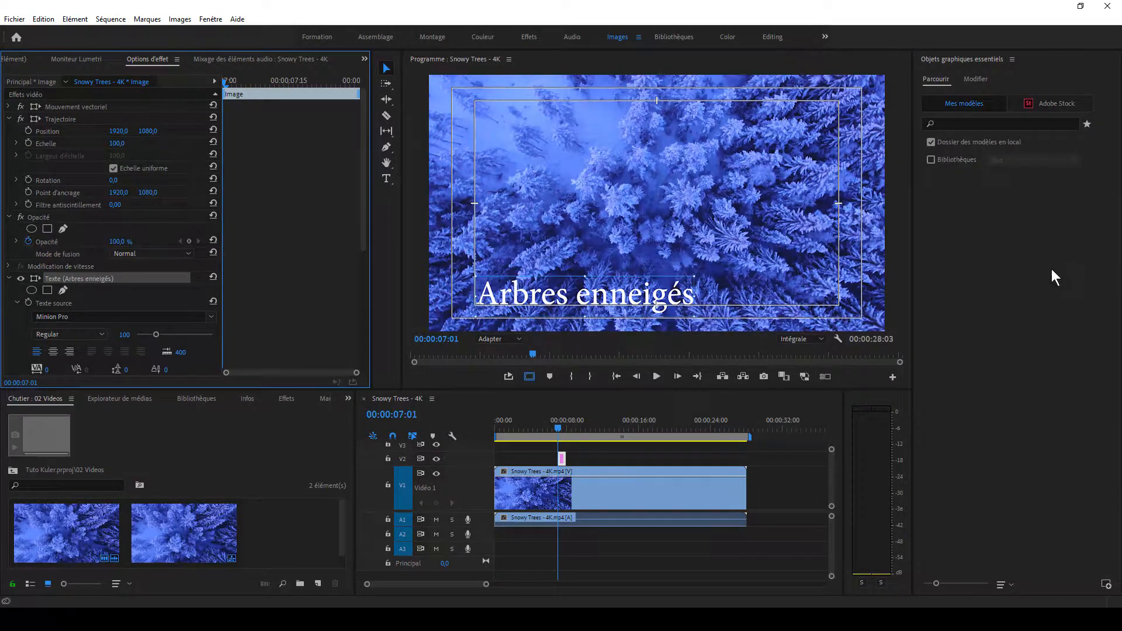
left_click(976, 79)
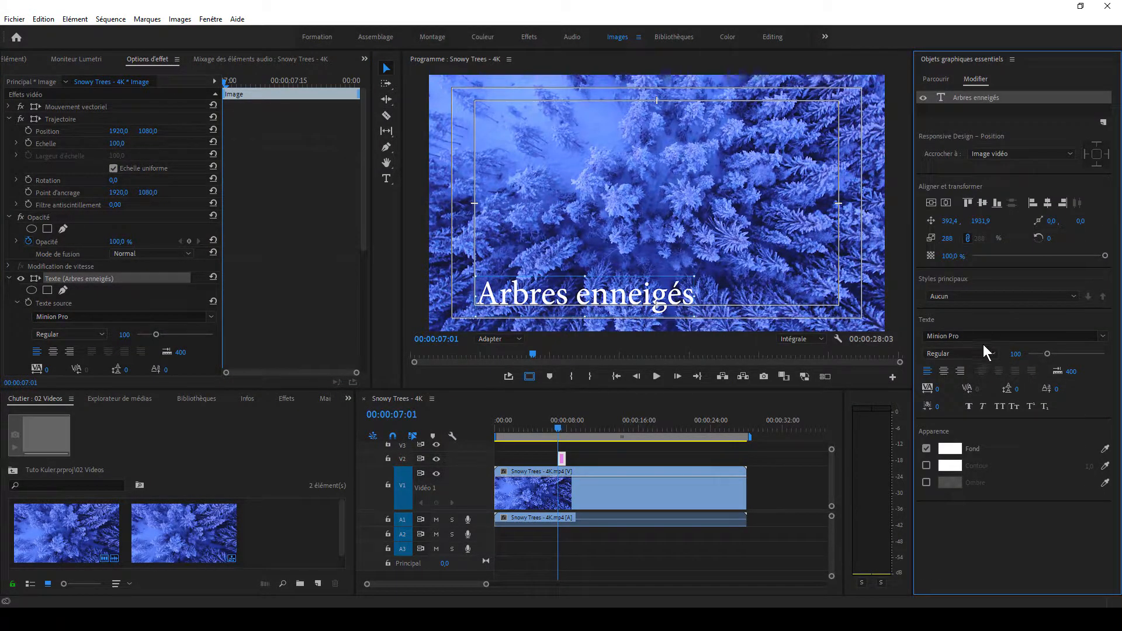
left_click(1104, 338)
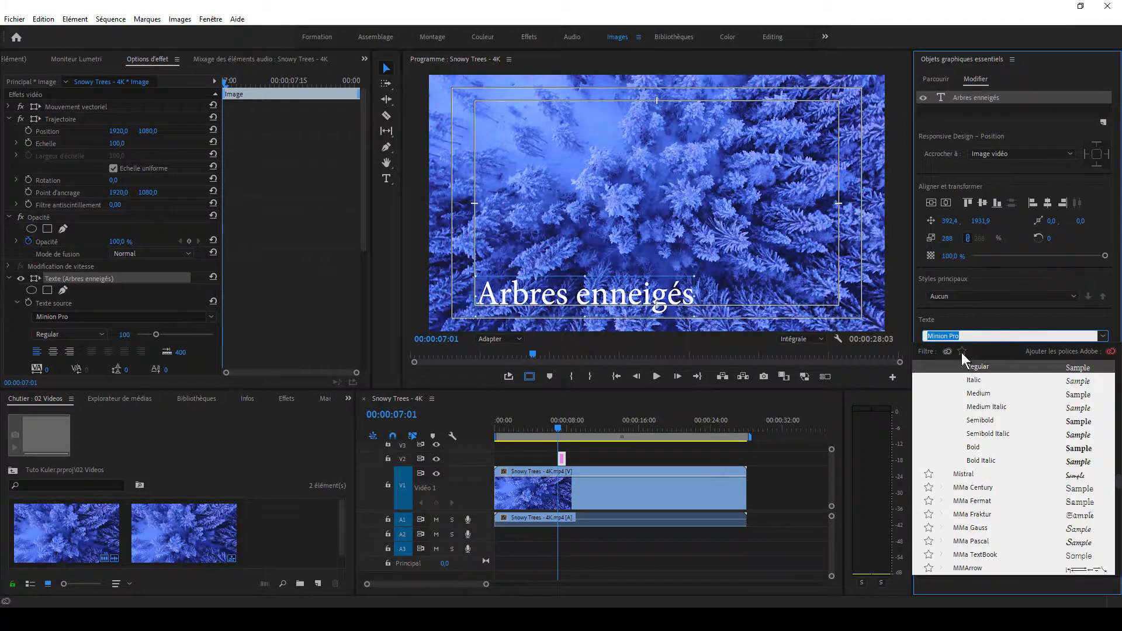
left_click(962, 352)
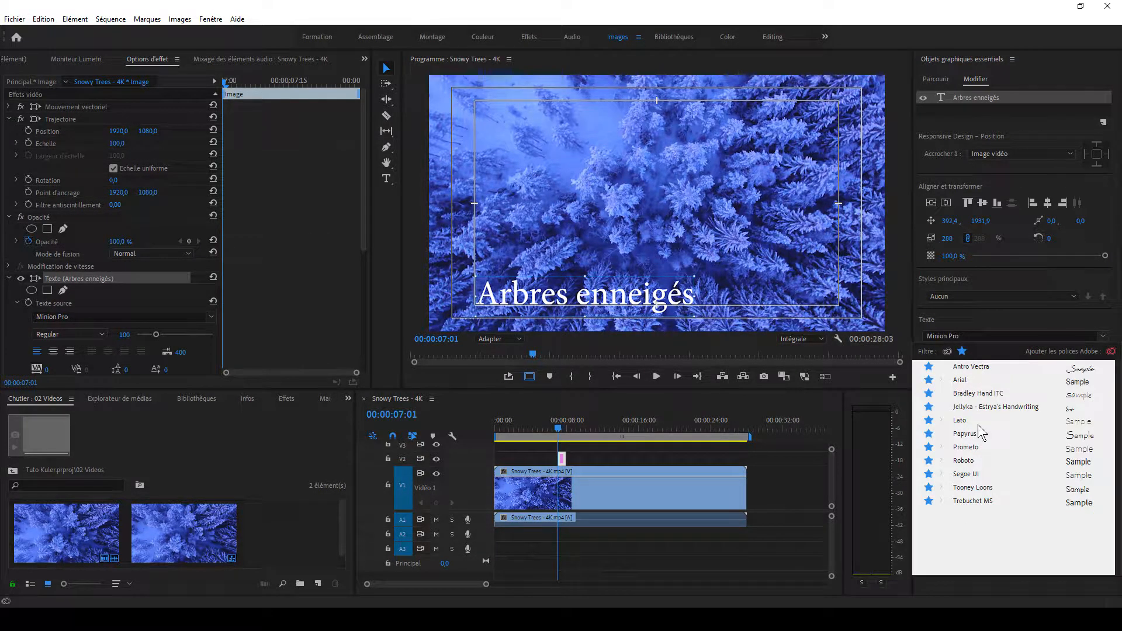
left_click(962, 420)
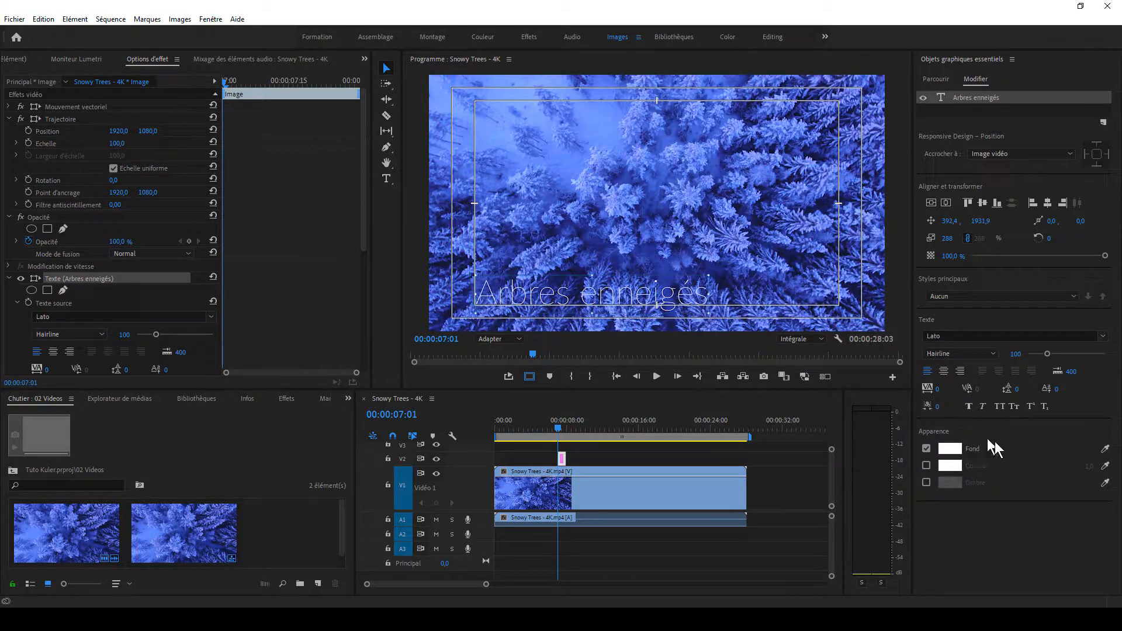
left_click(994, 352)
double_click(994, 351)
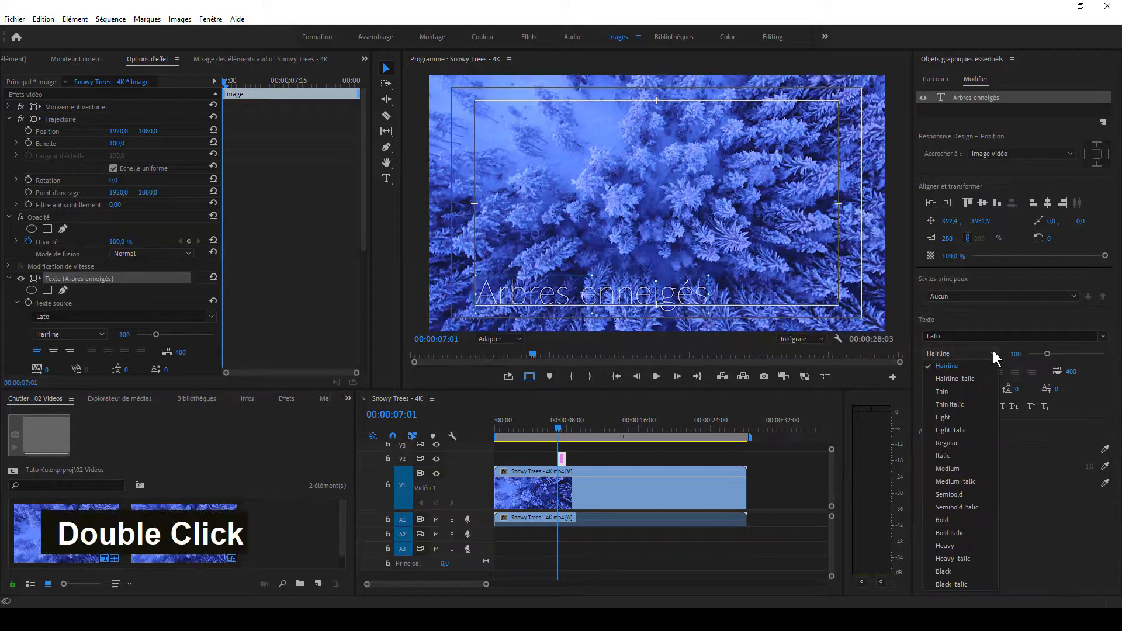
left_click(954, 392)
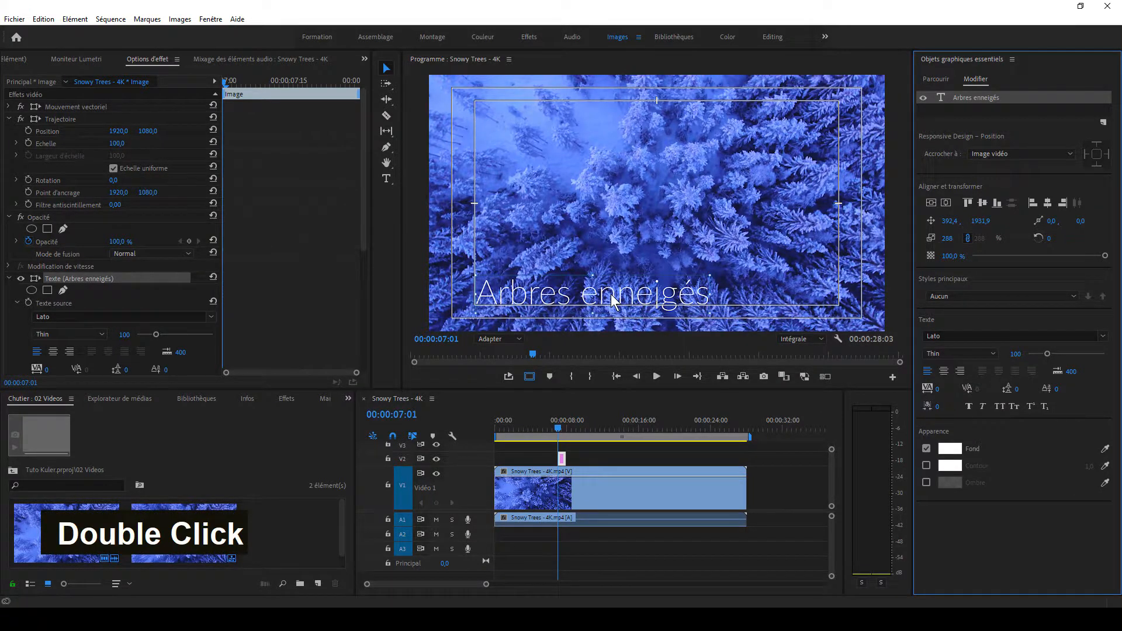
Step: Set only the word "enneigés" in the title to the Bold style of Lato
left_click_drag(601, 300, 601, 301)
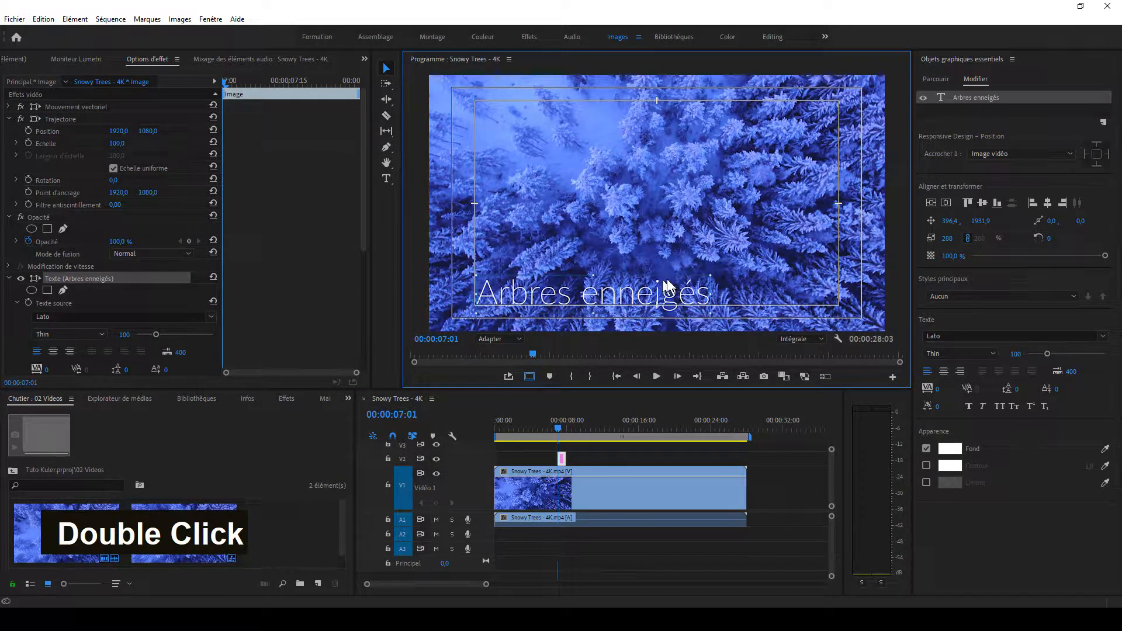
left_click(385, 179)
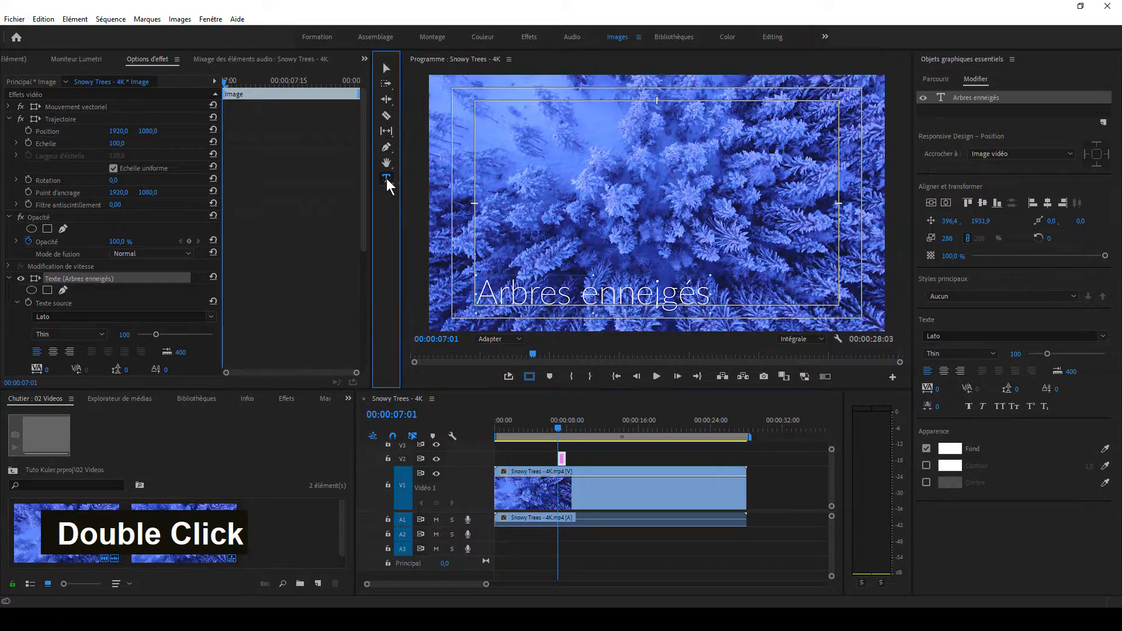
left_click_drag(583, 295, 706, 301)
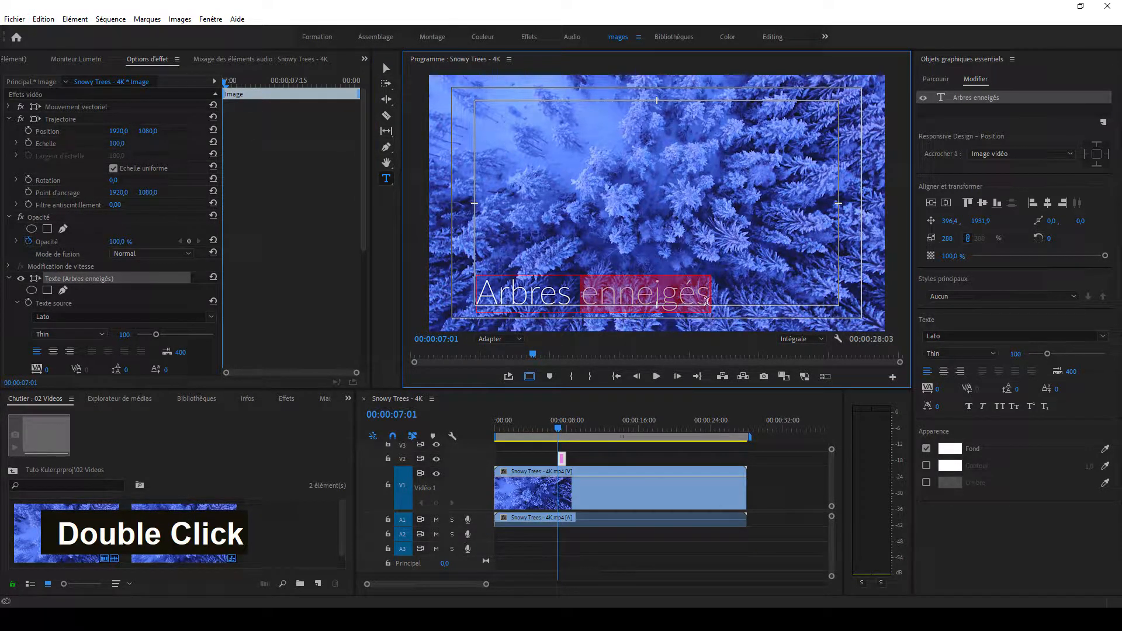
left_click(992, 355)
left_click(947, 520)
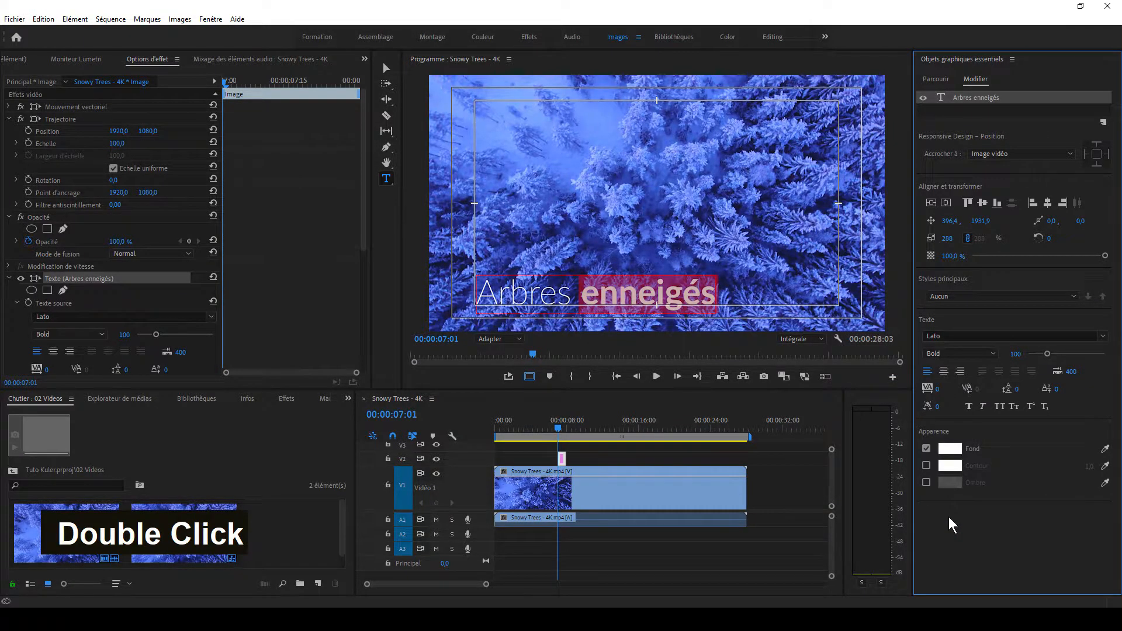
left_click(386, 68)
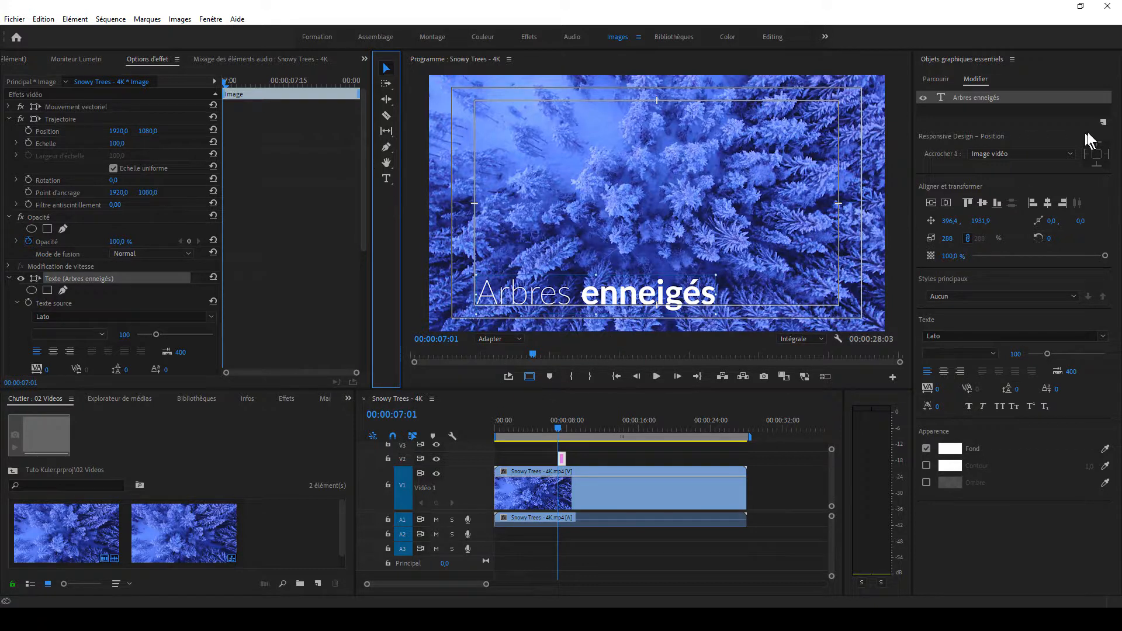
Step: Add a rectangle shape, fit it around the "Arbres enneigés" title, and move its layer beneath the text layer
left_click(1103, 123)
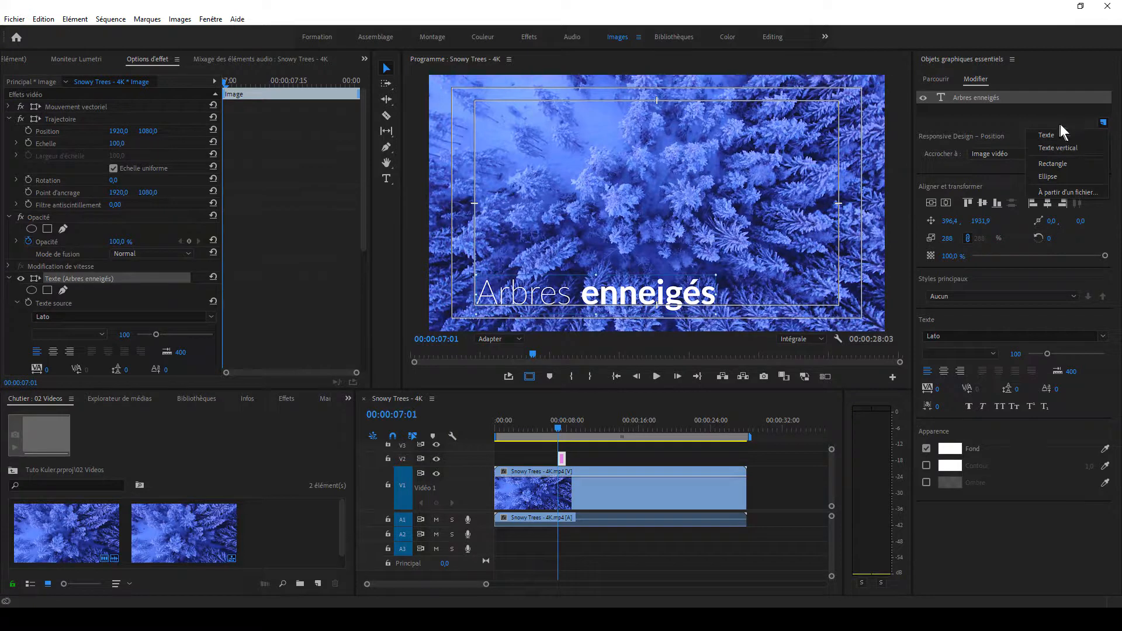
left_click(1050, 164)
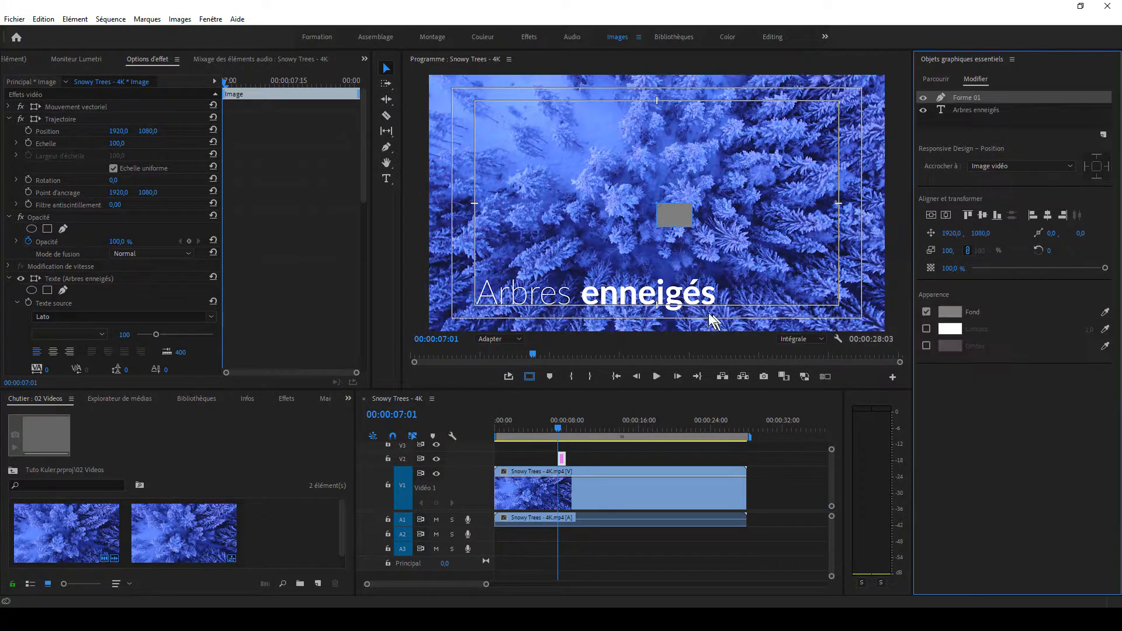
left_click_drag(678, 212, 565, 247)
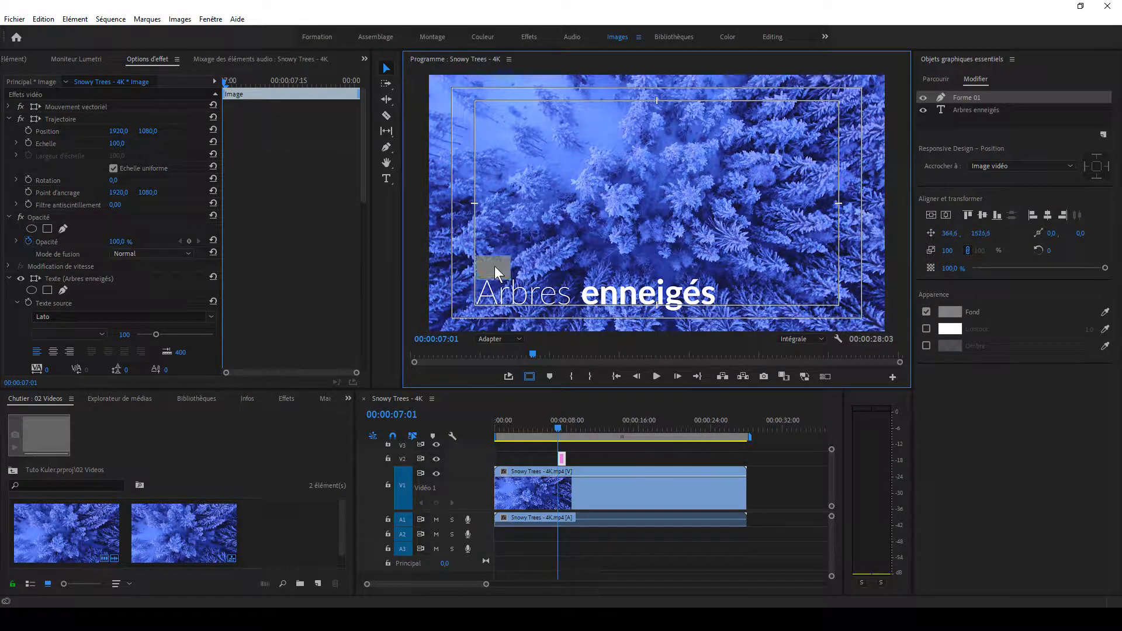
left_click_drag(489, 288, 720, 317)
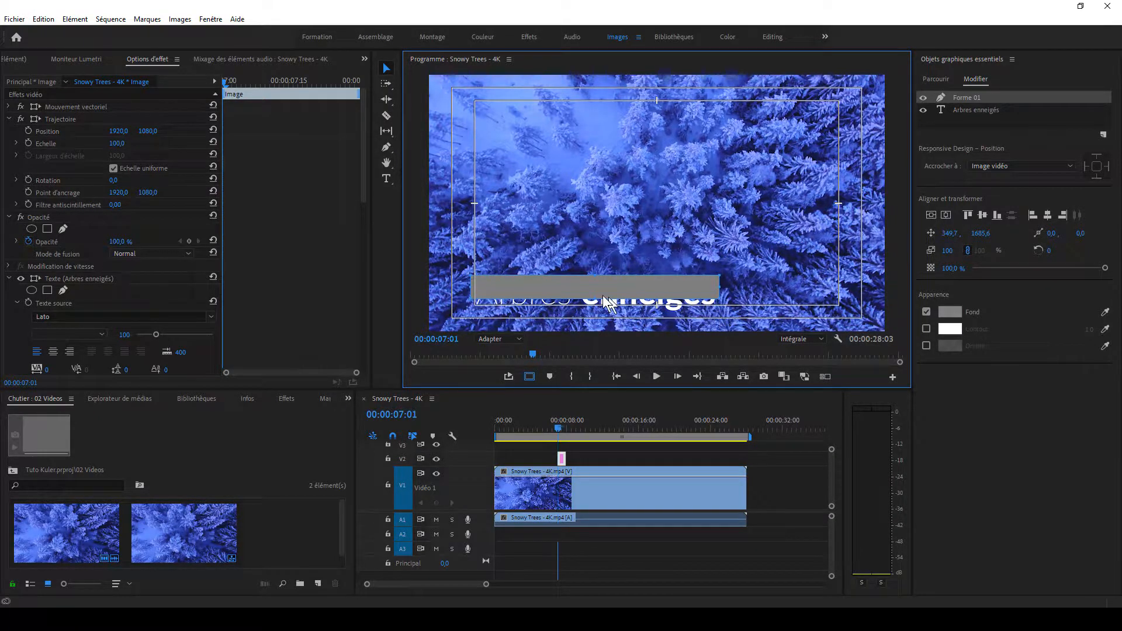
left_click_drag(595, 301, 592, 317)
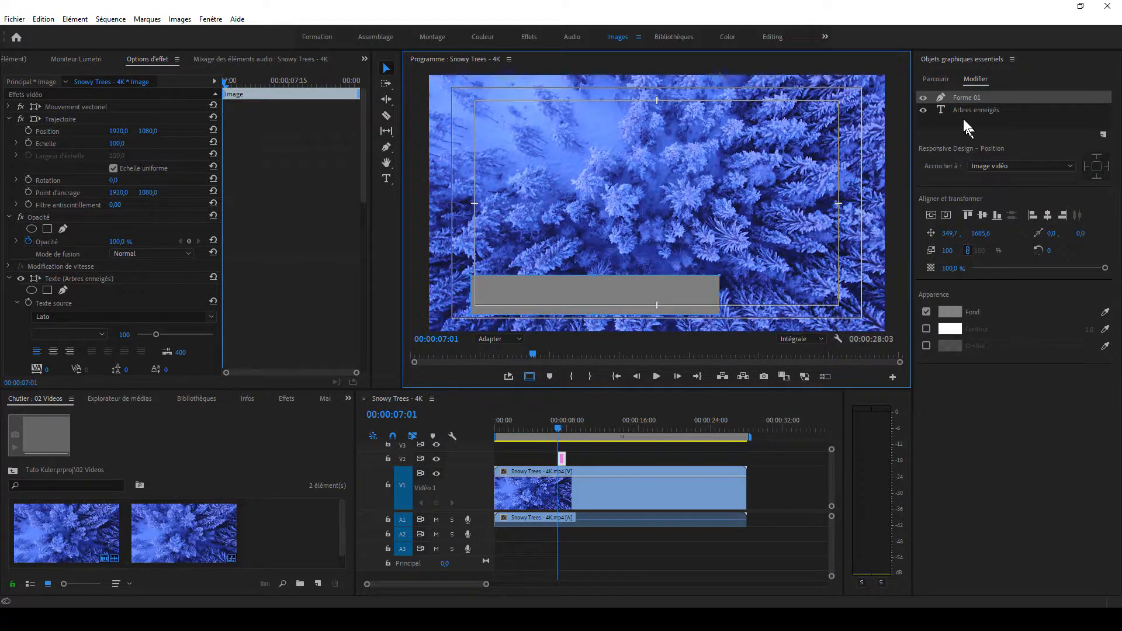
left_click(963, 98)
left_click_drag(969, 96, 972, 120)
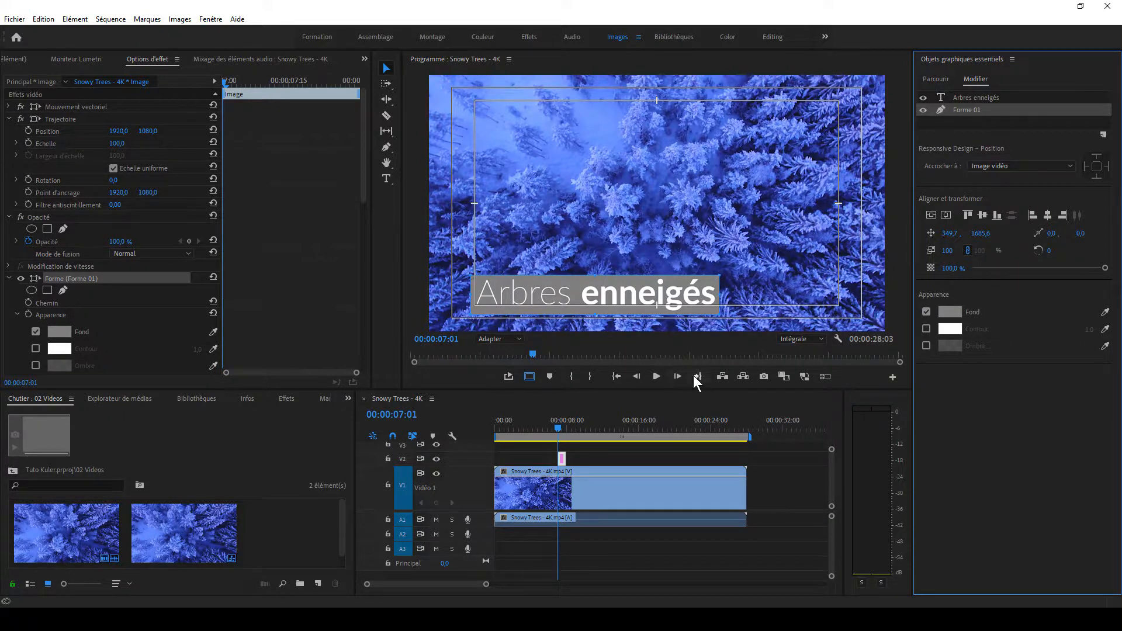
Step: Add a new text layer to the graphic and replace its placeholder text with "Britsh"
left_click(1104, 136)
left_click(1069, 149)
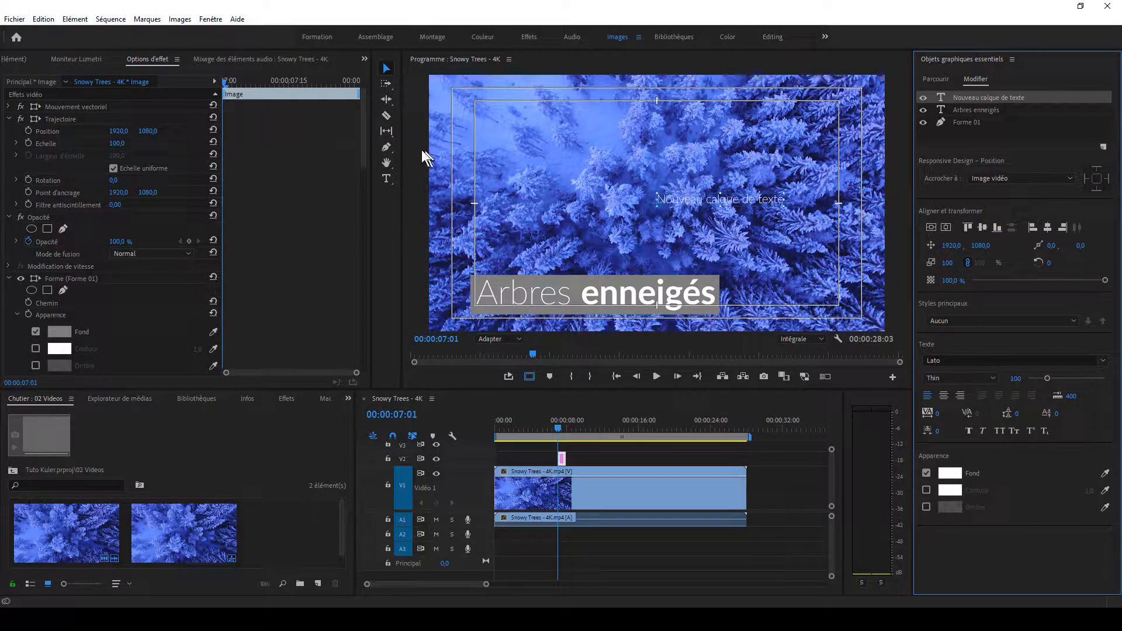
left_click(385, 179)
left_click(721, 201)
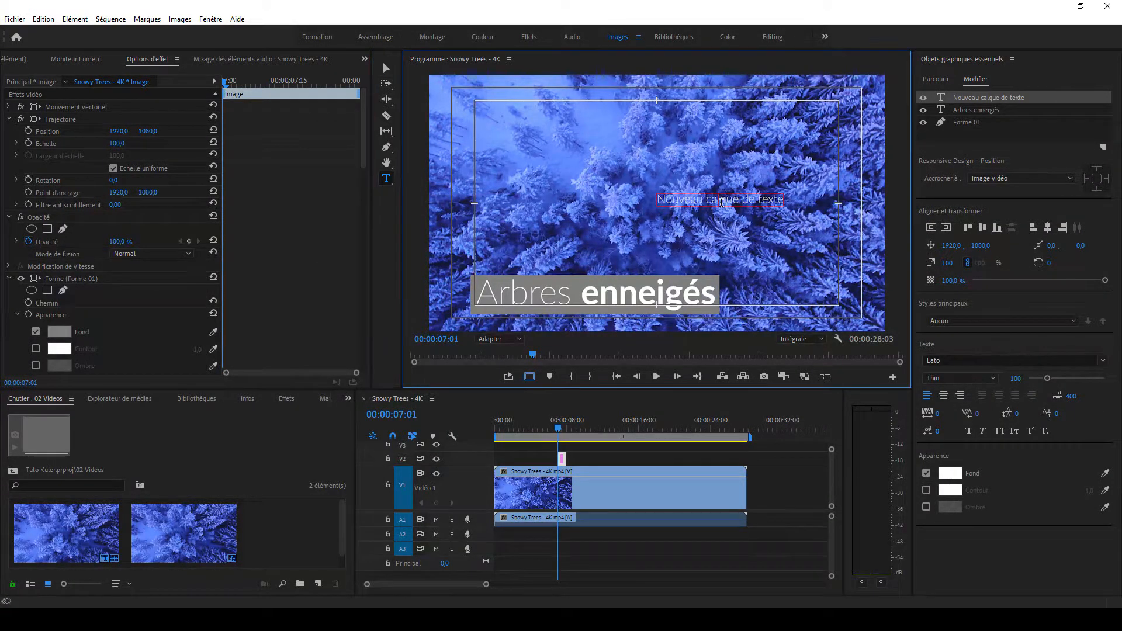
key("ctrl+a")
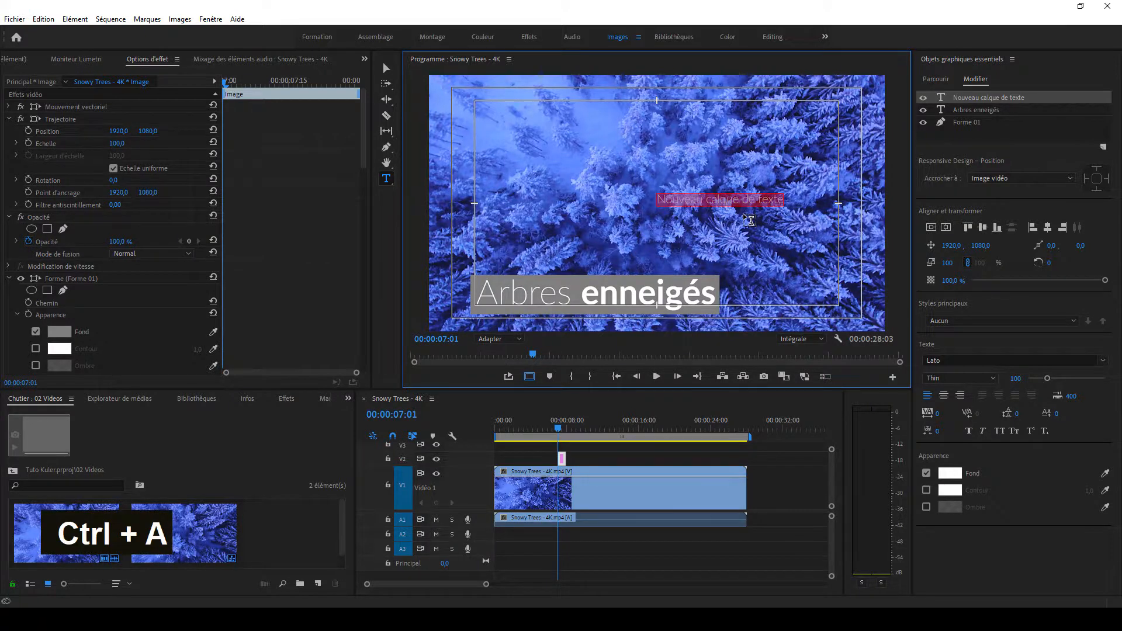
type("Brit")
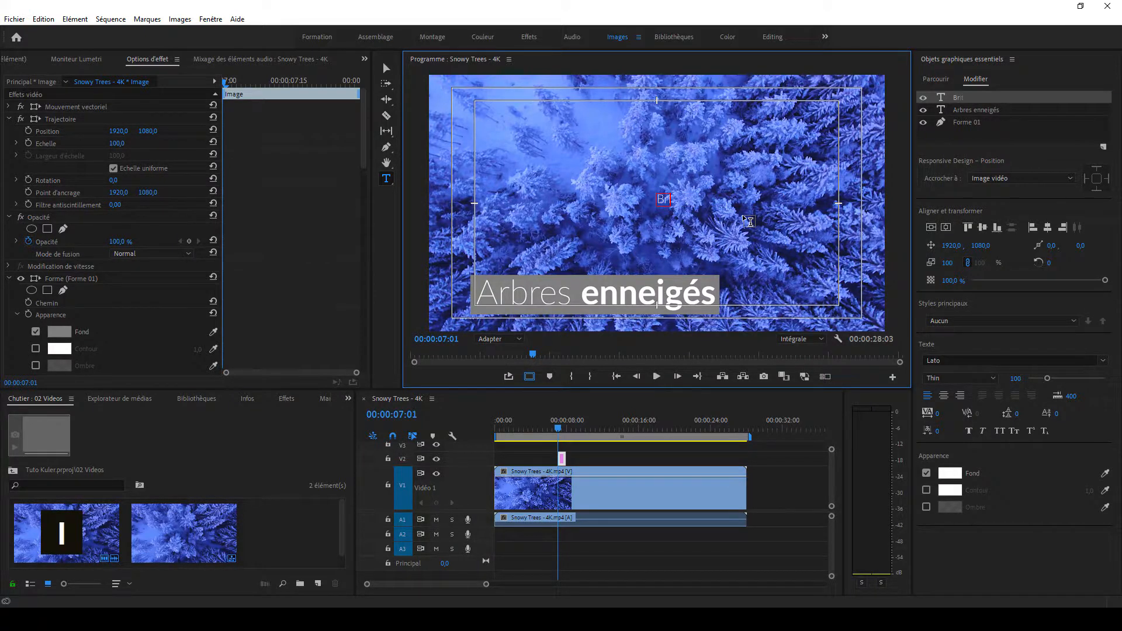
type("sh")
Step: Enlarge the "Britsh" text to about 233 % and place it just right of the grey rectangle
left_click(387, 68)
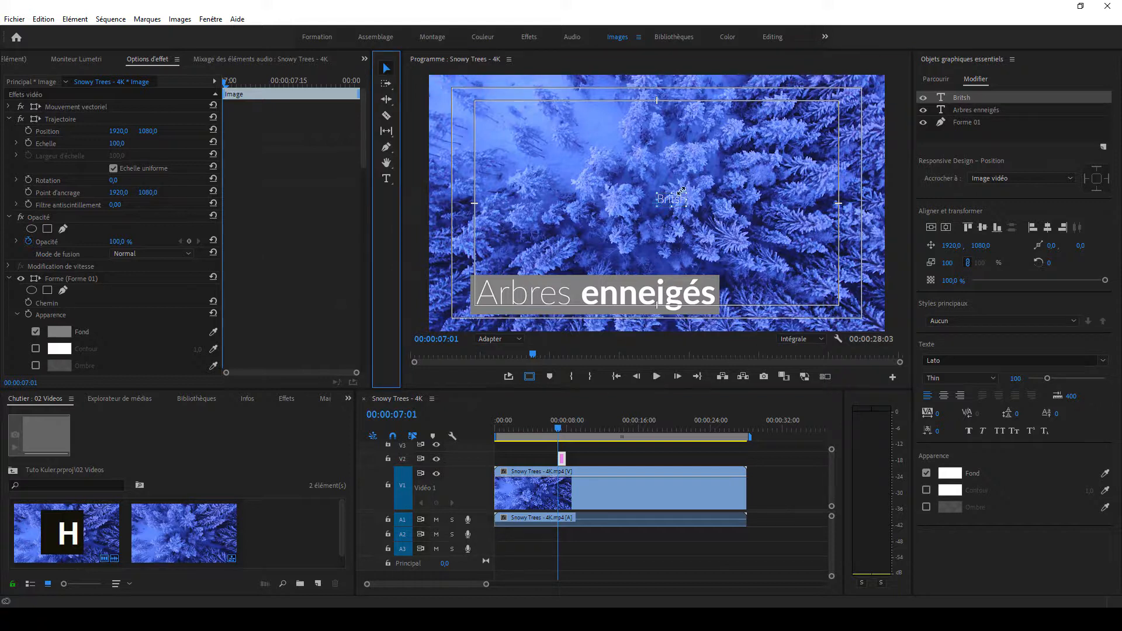
left_click_drag(685, 195, 800, 268)
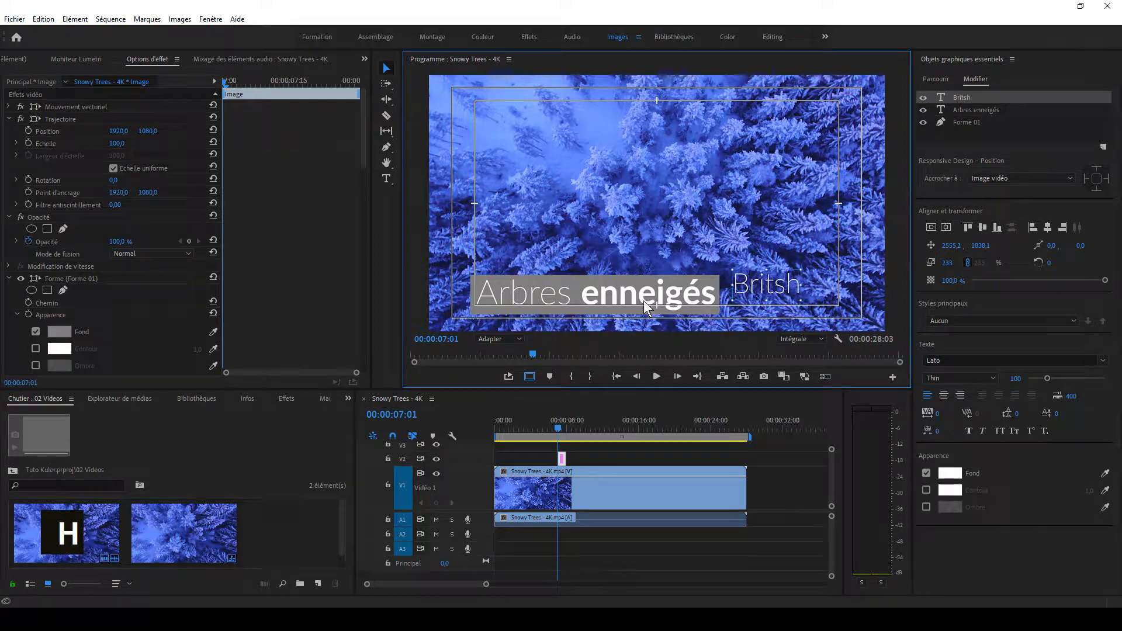
left_click(1081, 169)
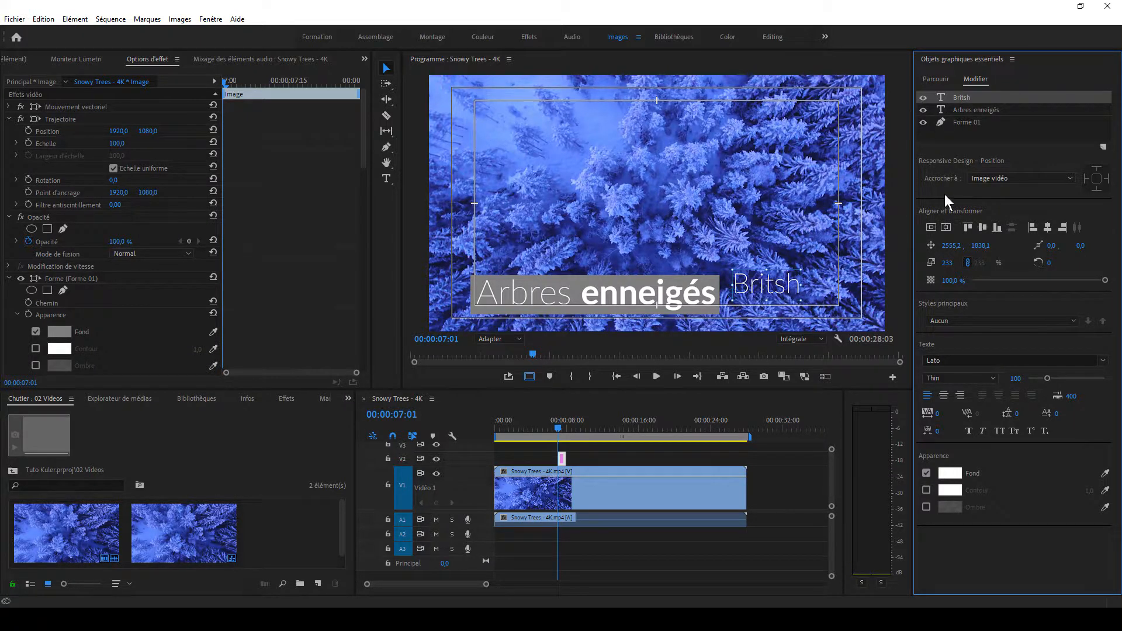
Step: Correct the spelling of the "Britsh" text to "British"
right_click(960, 97)
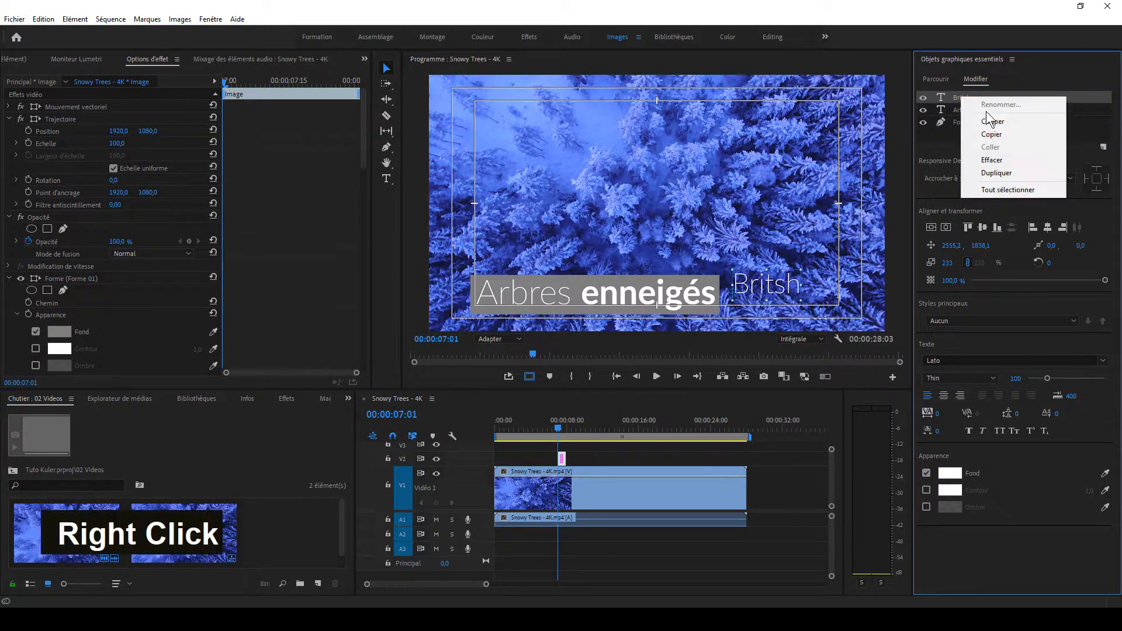
left_click(802, 274)
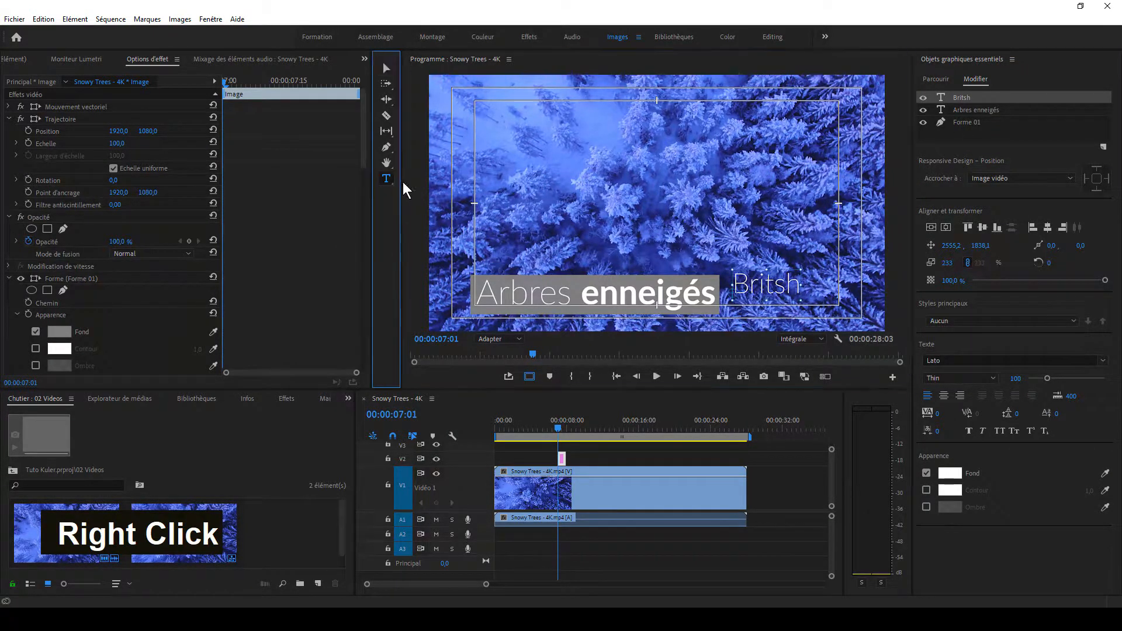
type("t")
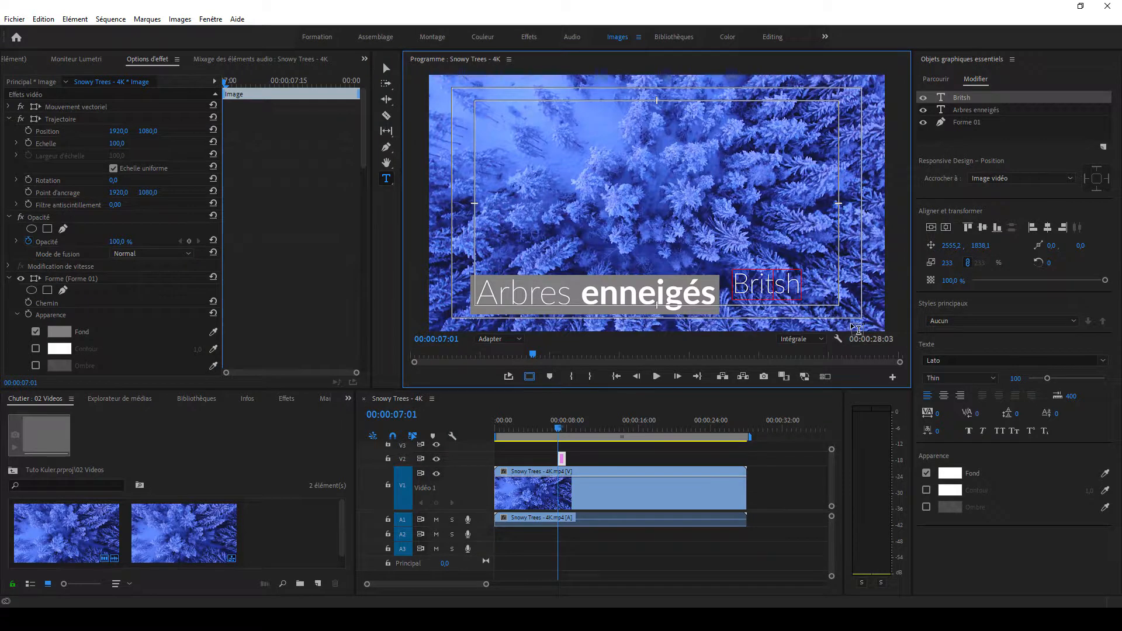
type("i")
left_click(395, 72)
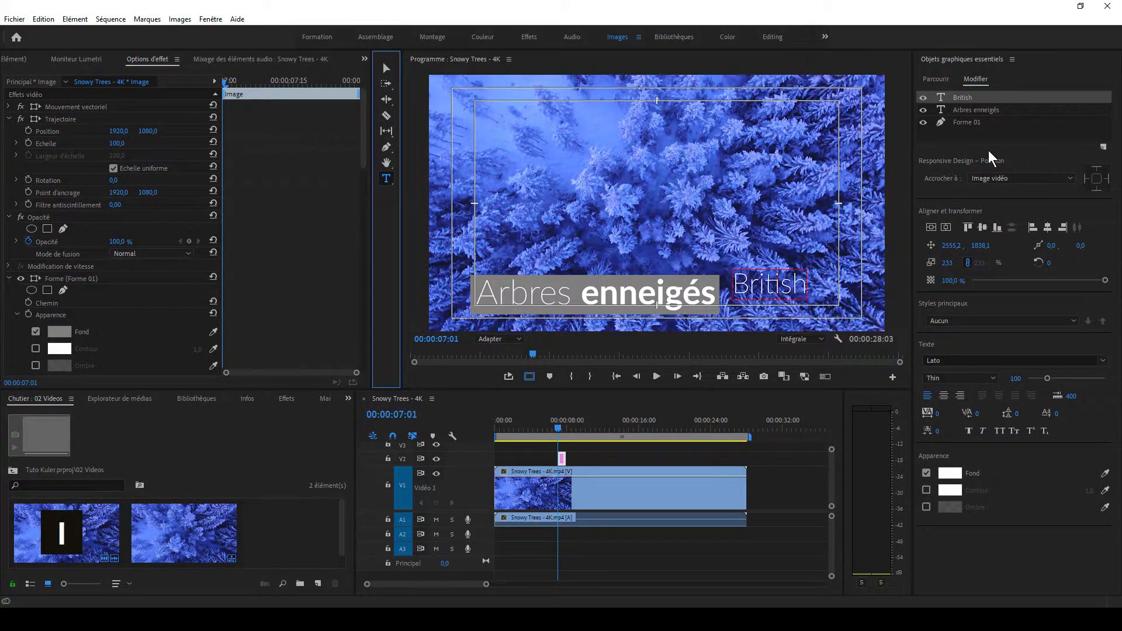
Step: Duplicate the "British" text layer and change the copy's text to "Columbia"
right_click(975, 104)
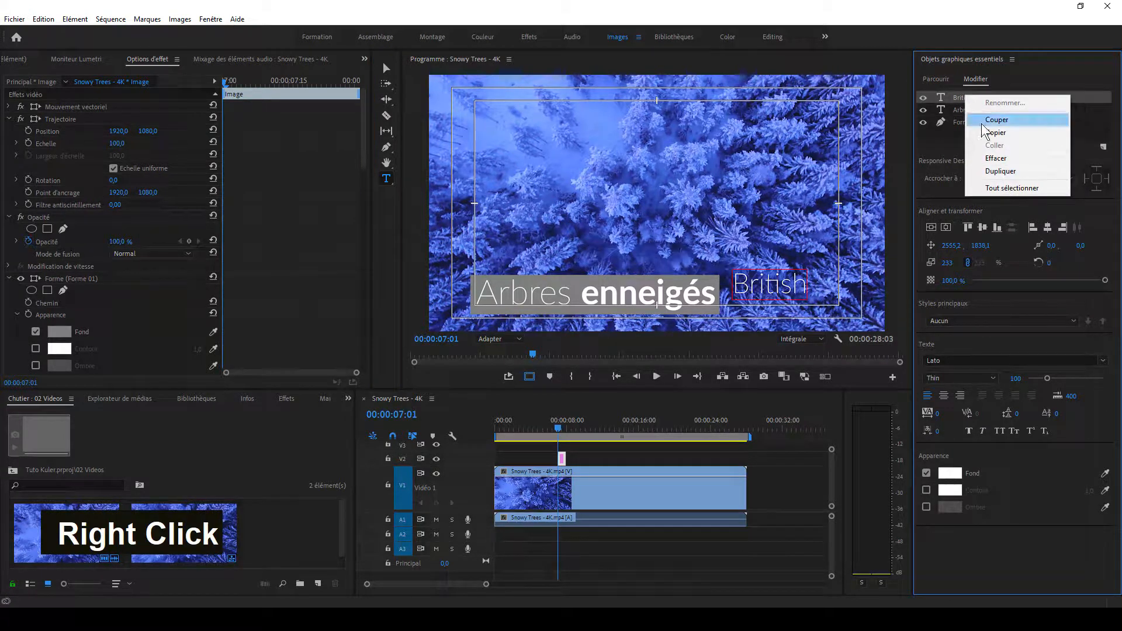
left_click(1004, 171)
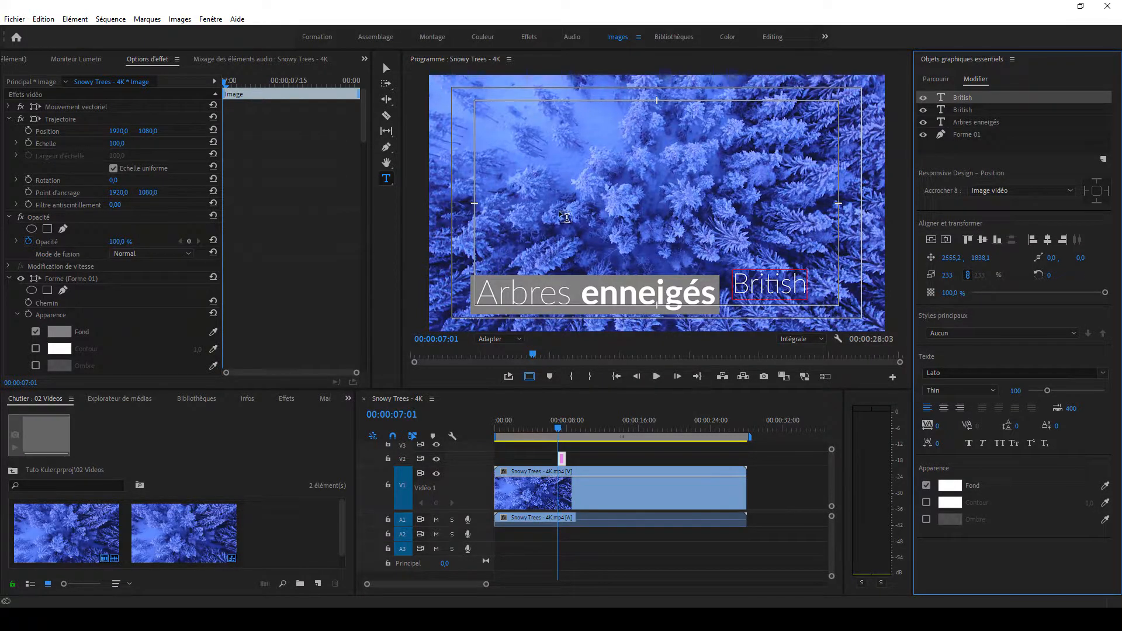
left_click(740, 278)
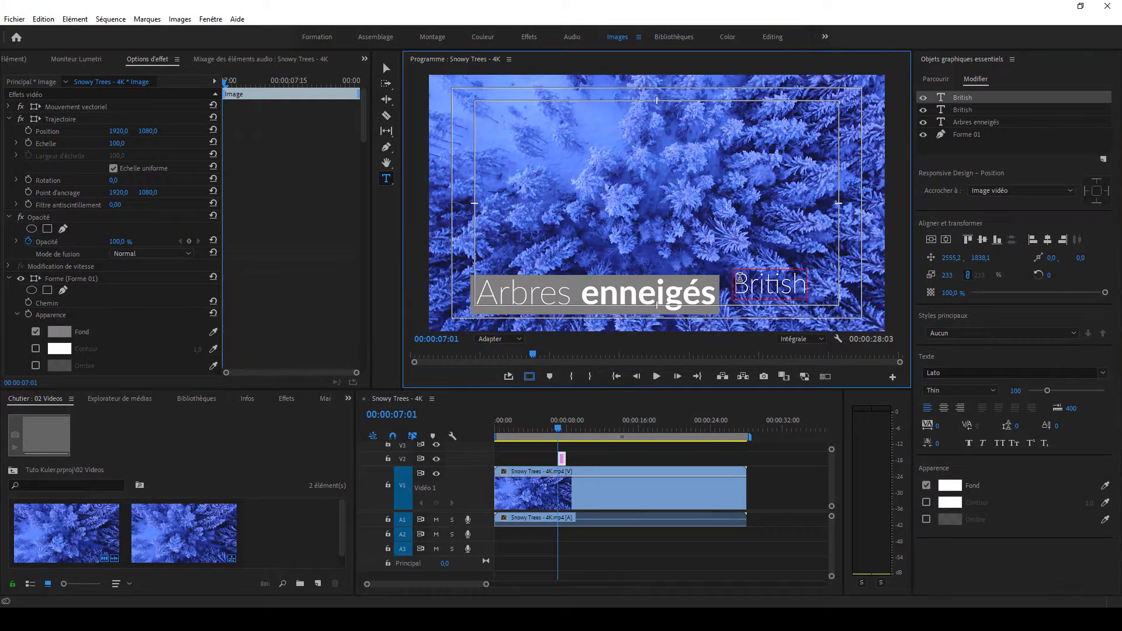
key("ctrl+a")
type("Co")
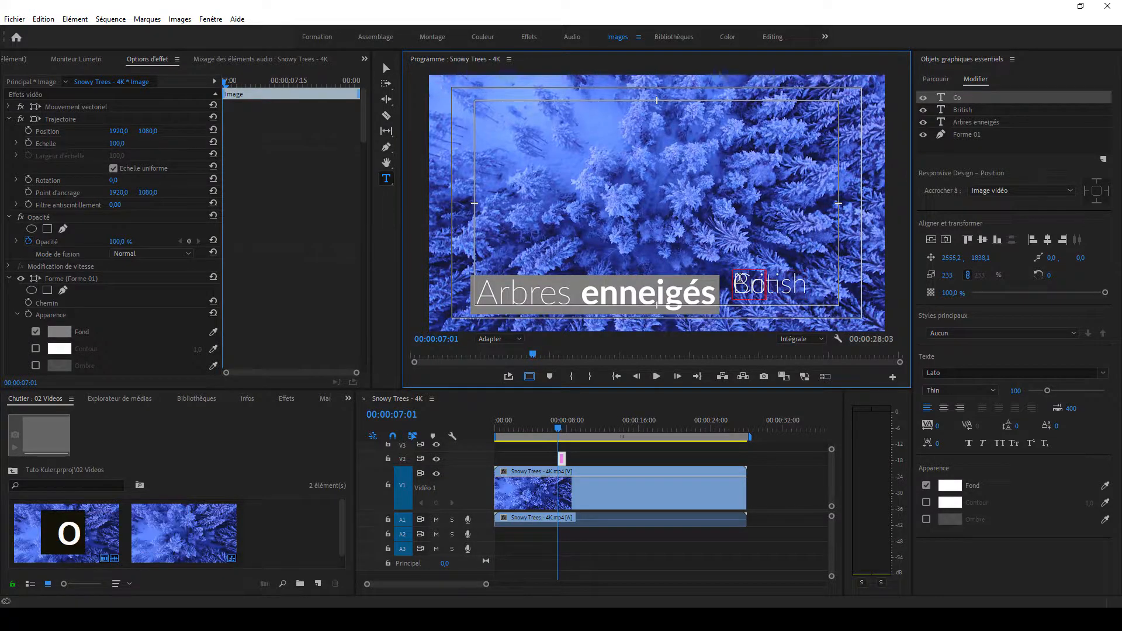
type("lumbia")
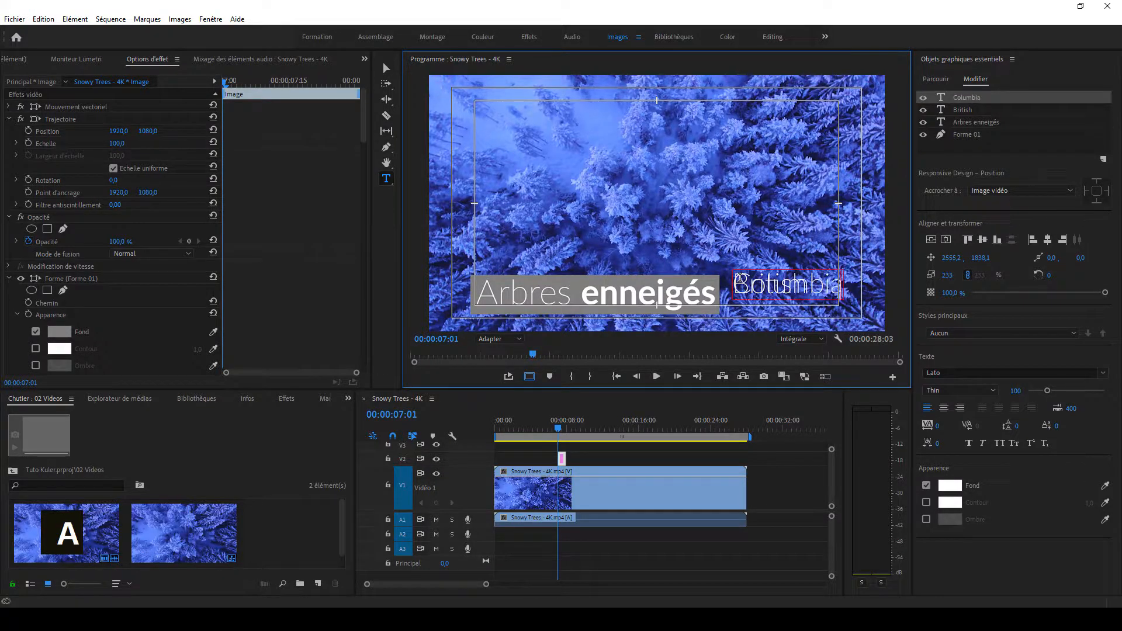
left_click(386, 68)
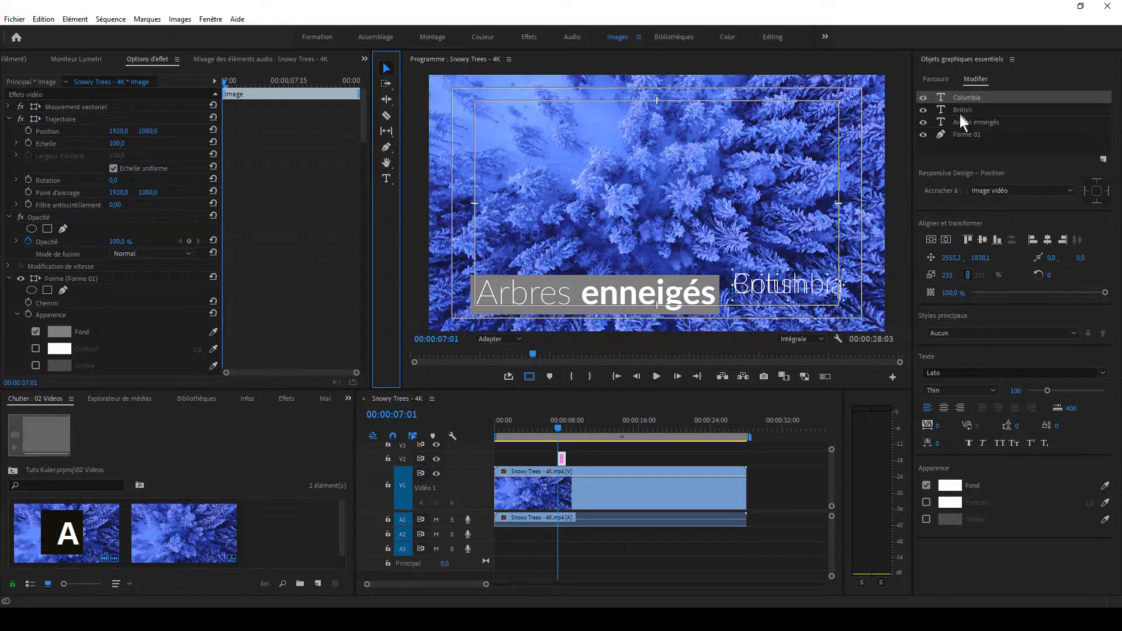
Step: Place "Columbia" below "British" and align the left edges of the two text layers
key("ctrl+Down")
key("shift+Down")
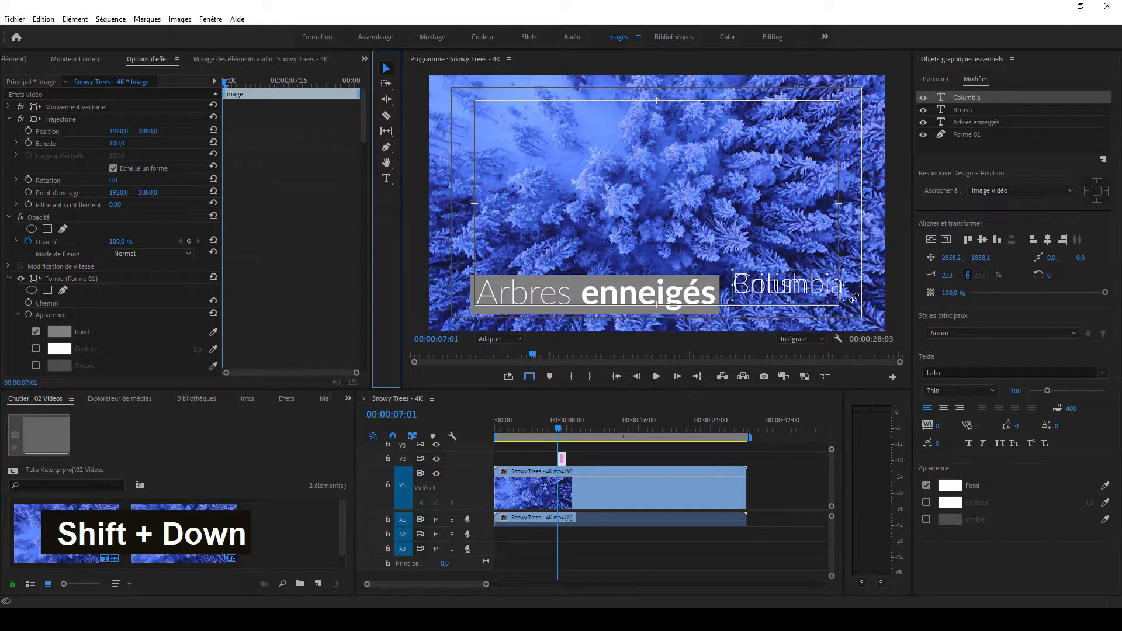
left_click_drag(792, 281, 802, 305)
left_click(748, 286)
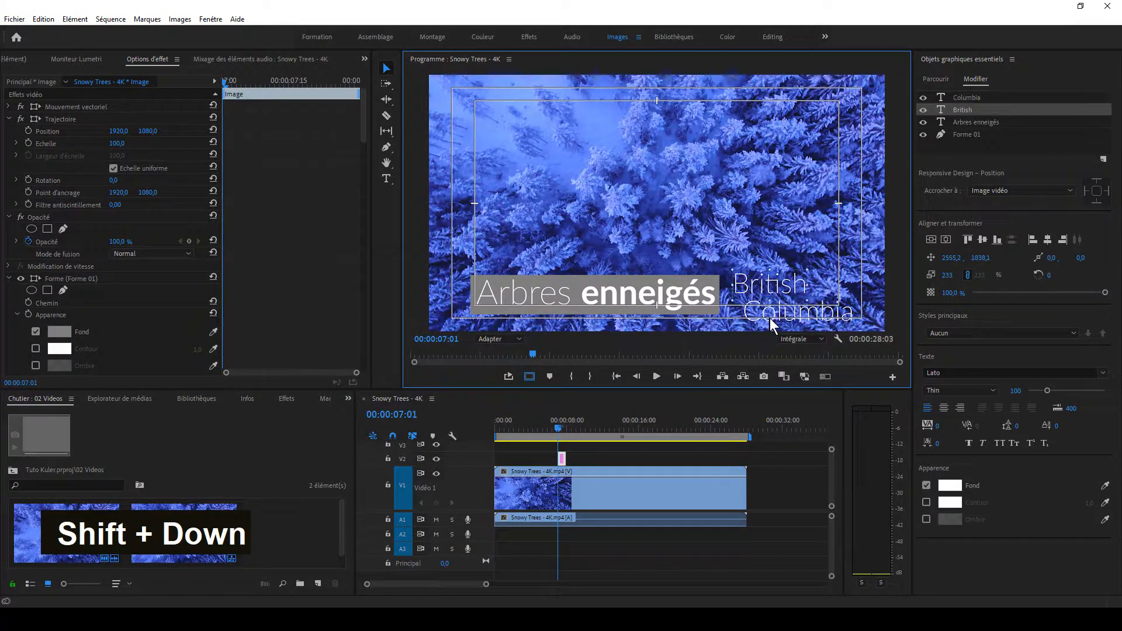
left_click(814, 320, "shift")
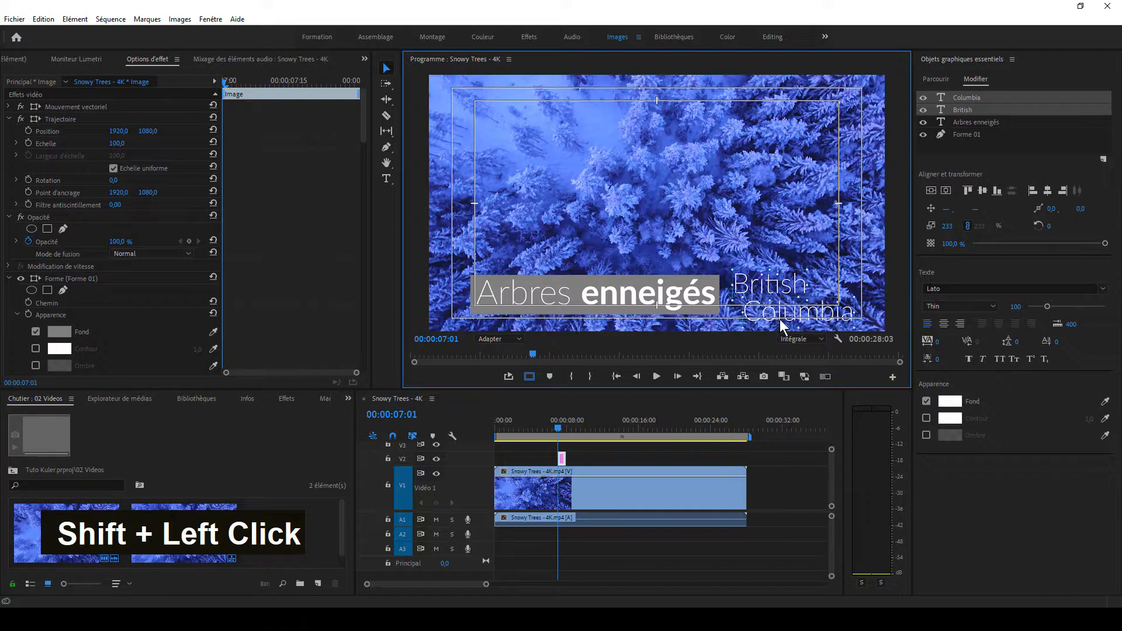
left_click(1029, 191)
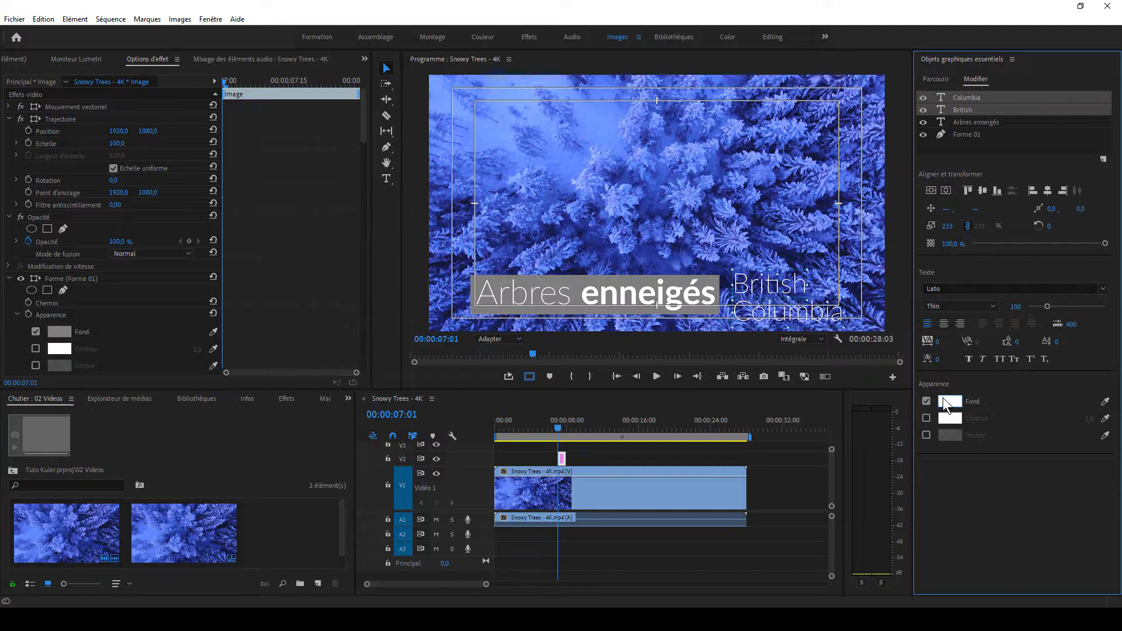
Step: Extend the grey rectangle slightly upward and downward to leave more room around the "Arbres enneigés" title
left_click(961, 135)
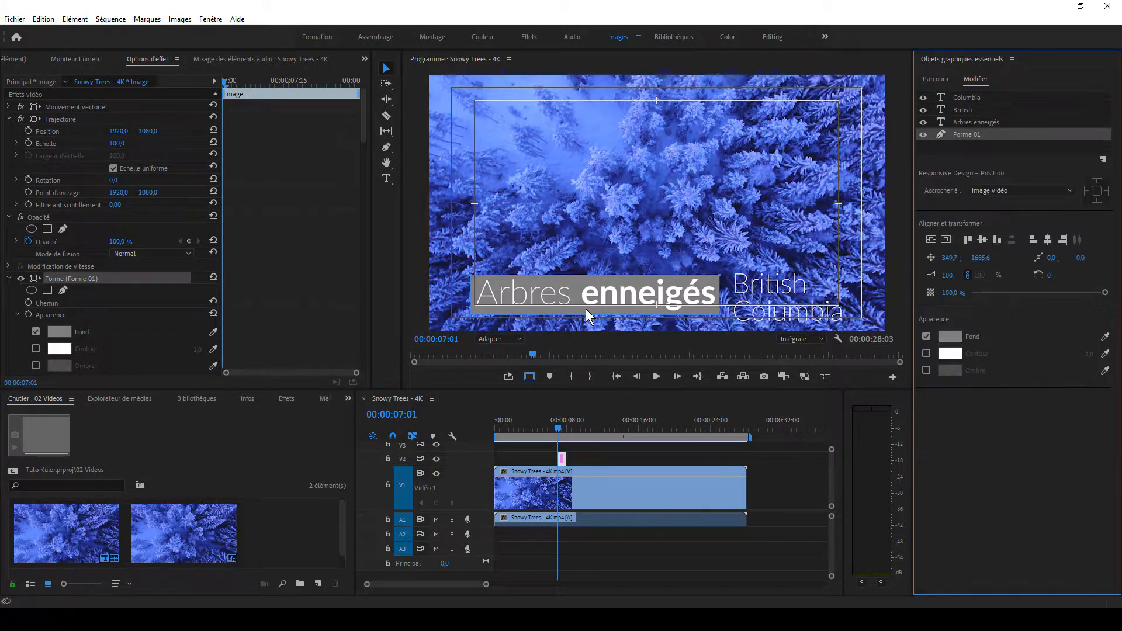
left_click(597, 276)
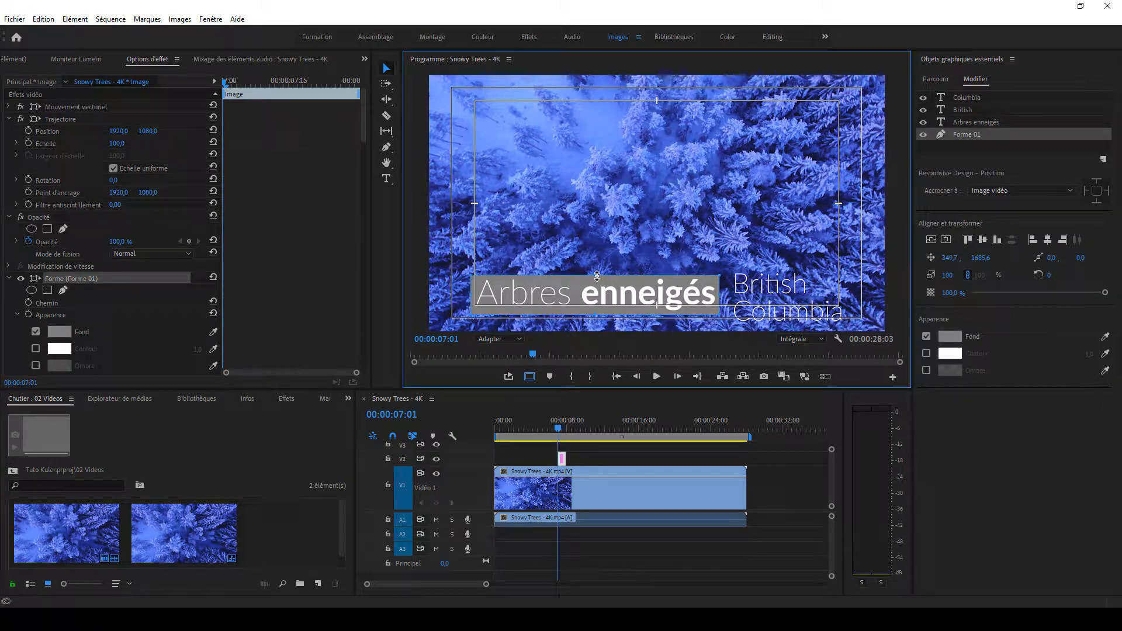
left_click_drag(597, 276, 596, 270)
left_click_drag(590, 314, 590, 320)
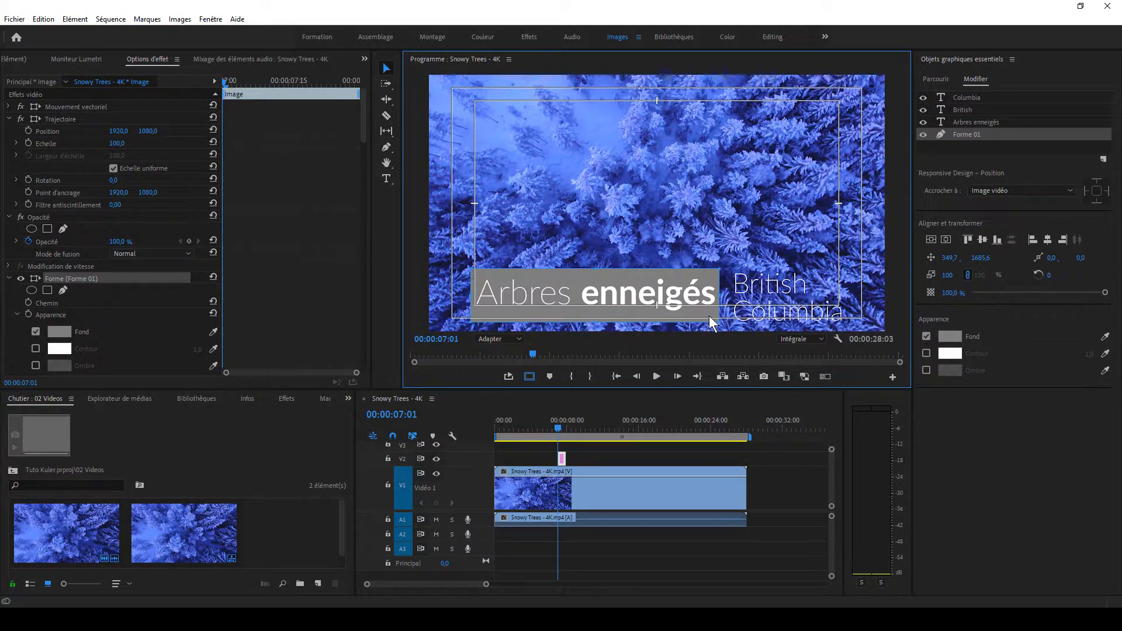
Step: Duplicate the grey rectangle layer Forme 01 that sits behind the "Arbres enneigés" title
left_click(773, 284)
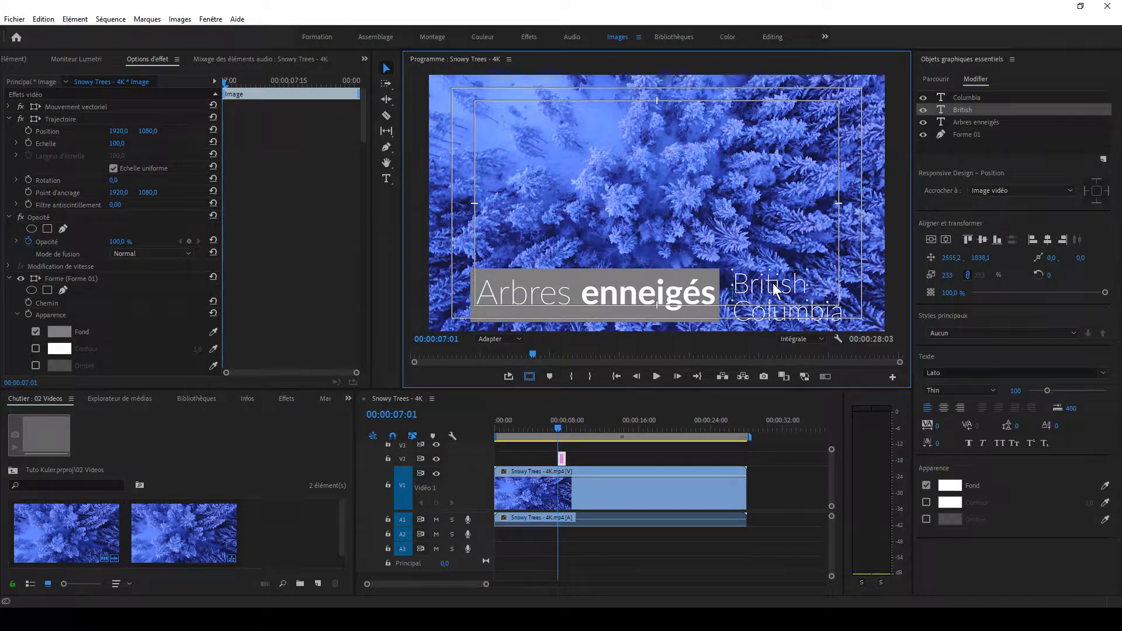
left_click(766, 316)
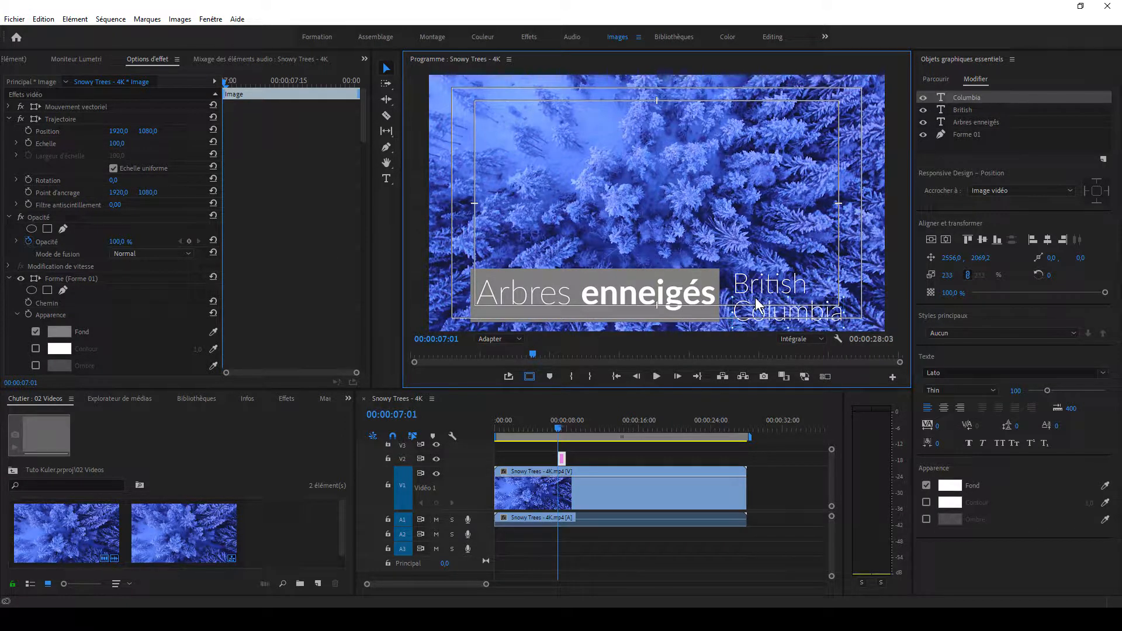
left_click(974, 136)
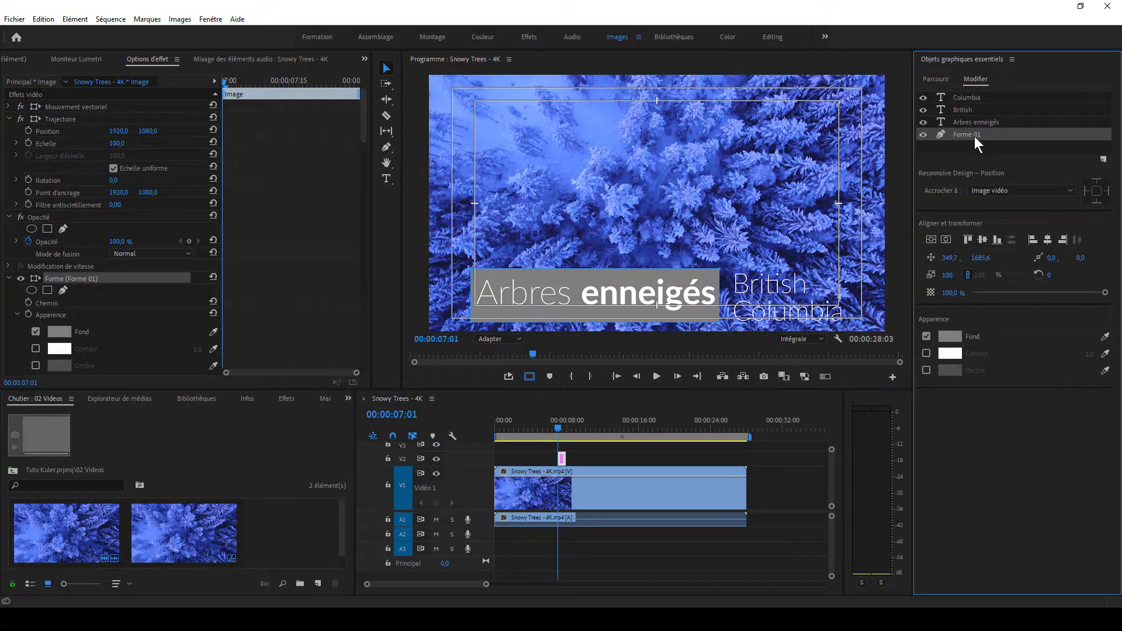
right_click(974, 136)
left_click(1024, 213)
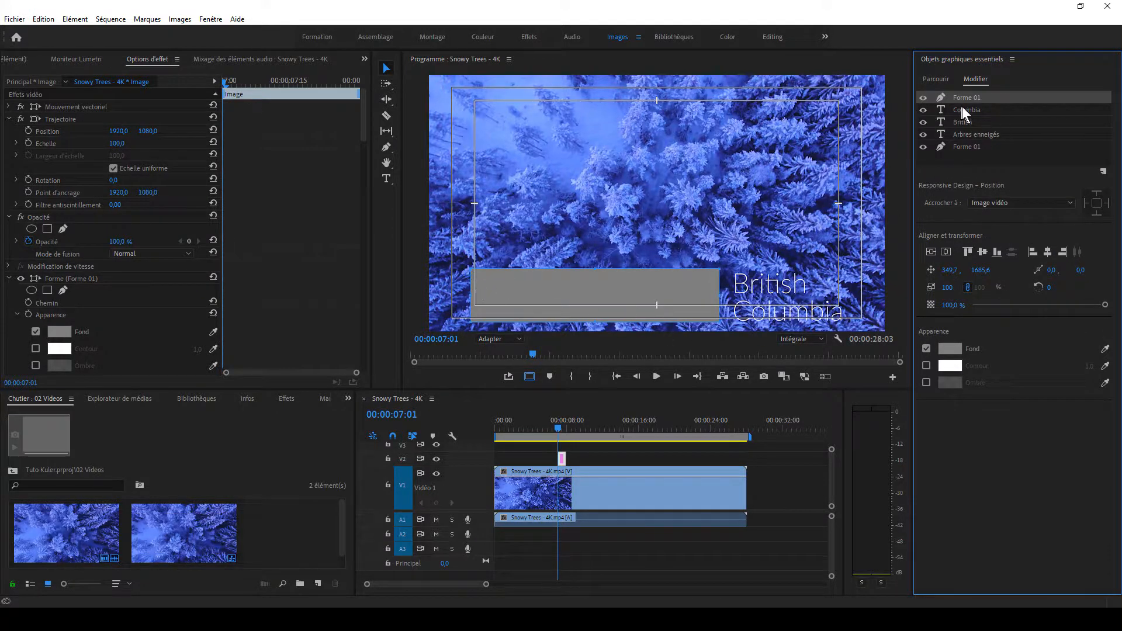
Step: Resize the duplicate rectangle to cover "British Columbia" with a narrow gap from the first rectangle, and move its layer beneath both text layers
left_click_drag(471, 299, 850, 316)
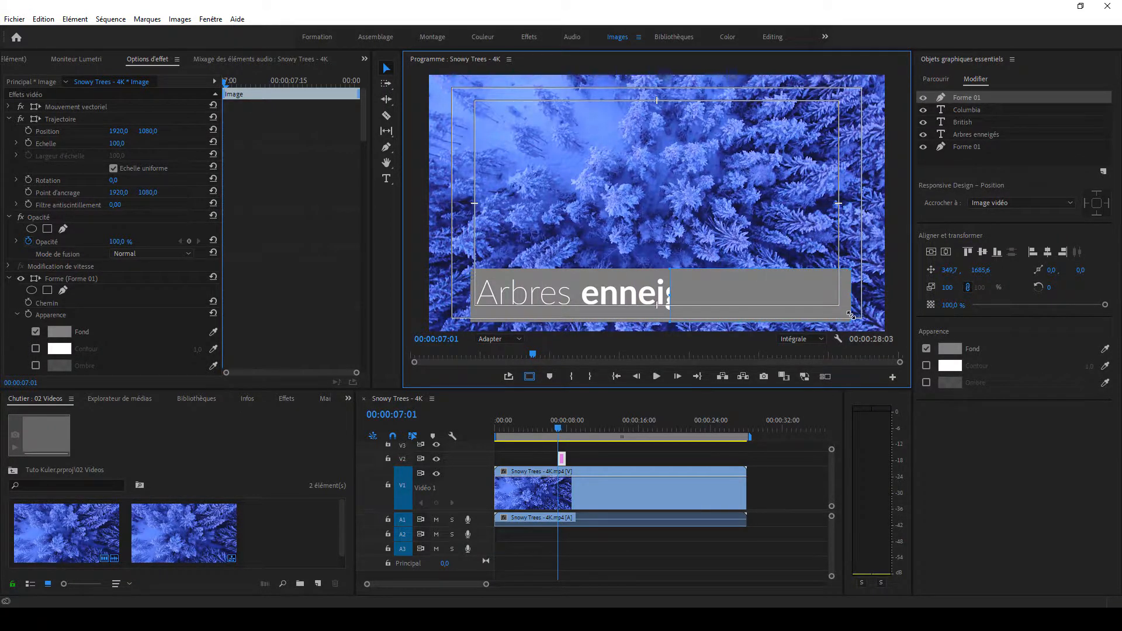
left_click_drag(670, 297, 722, 302)
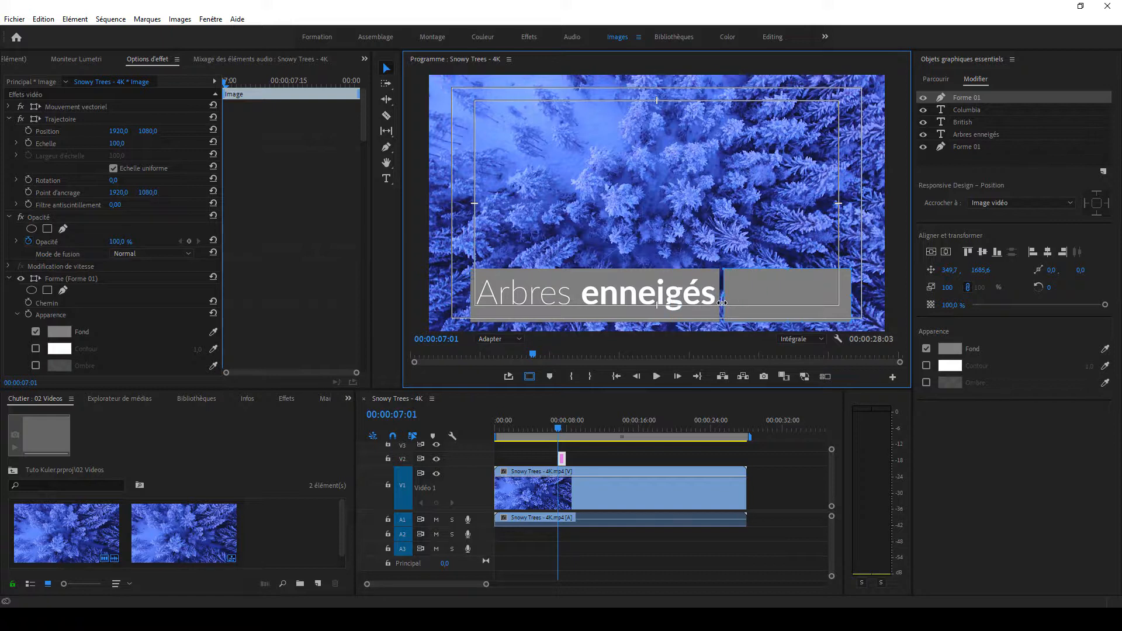
left_click_drag(976, 95, 976, 134)
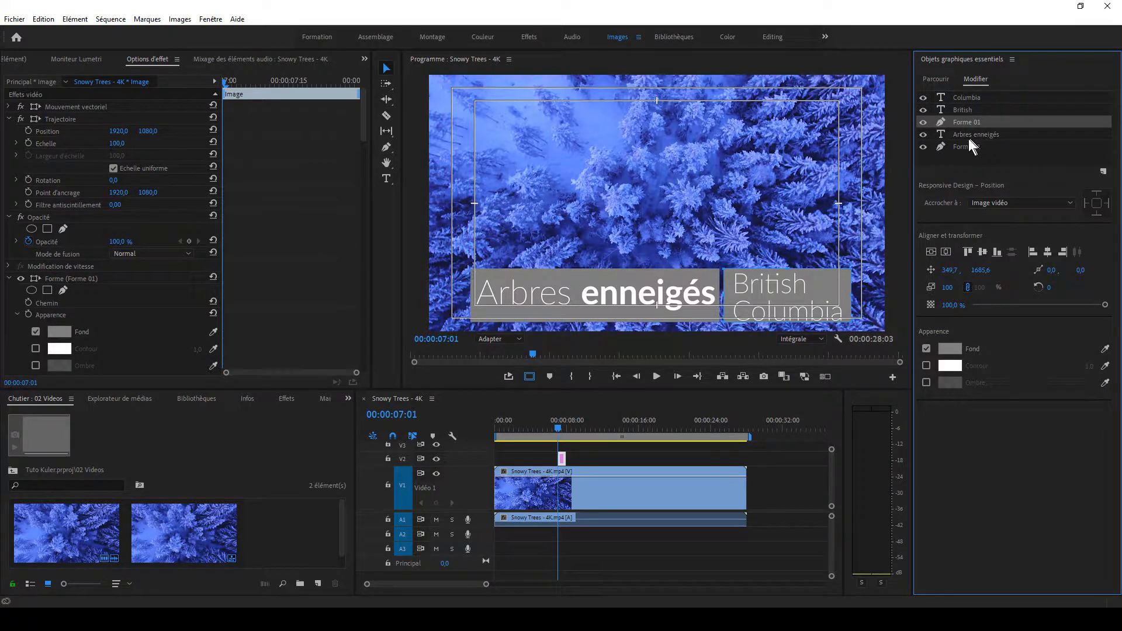
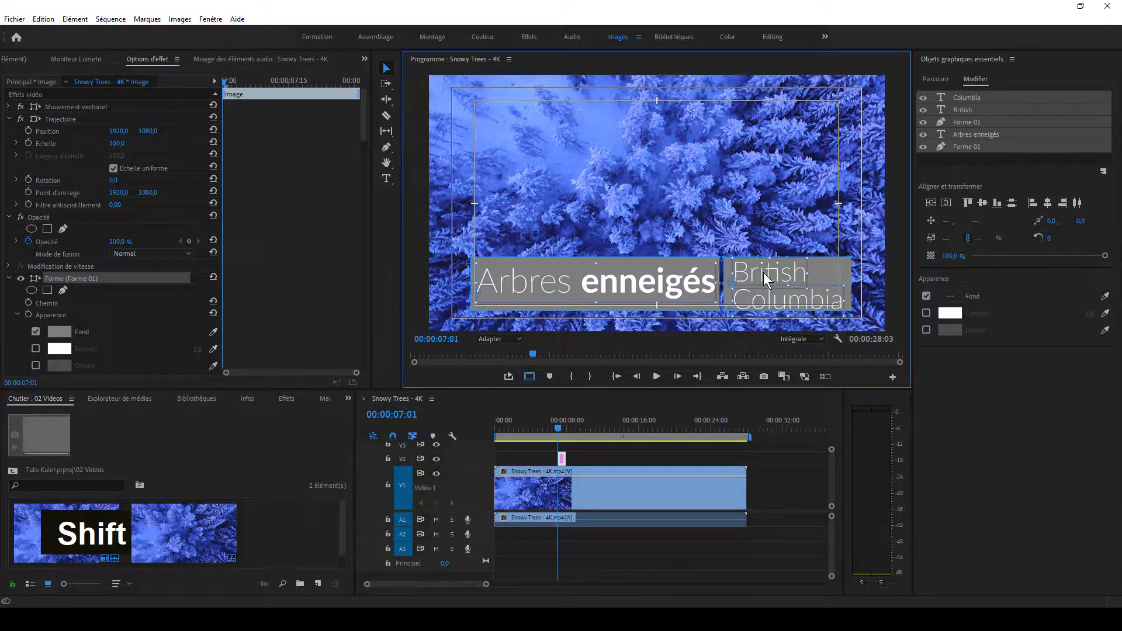
Step: Extend the lower edges of both grey rectangles together slightly downward to leave more room under "Columbia"
left_click(1020, 160)
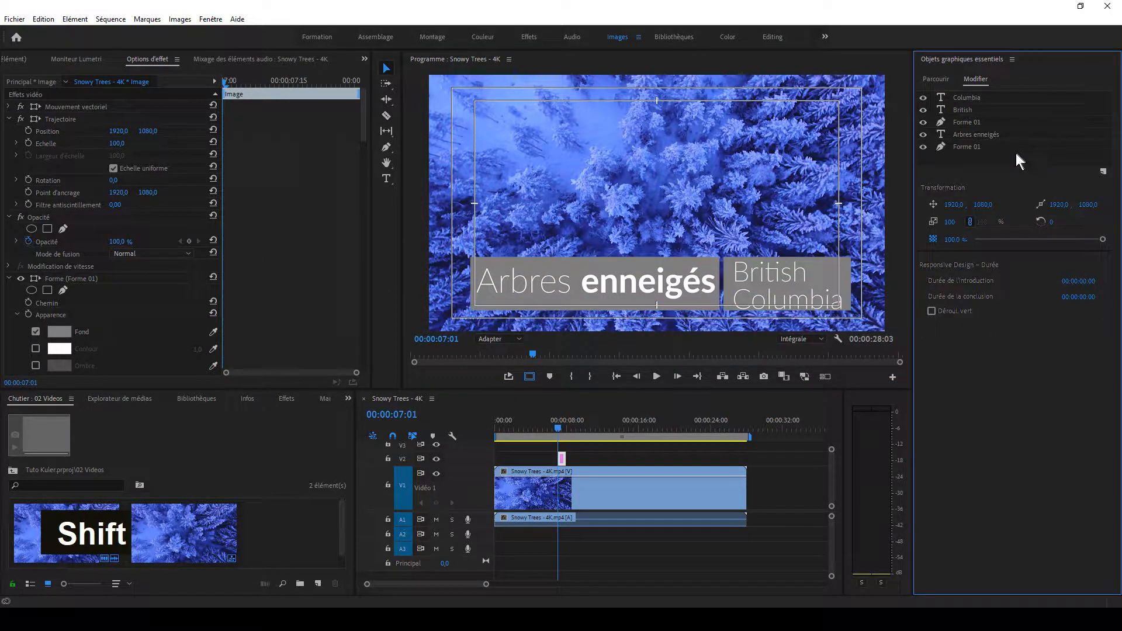
left_click(966, 147)
left_click(964, 123, "ctrl")
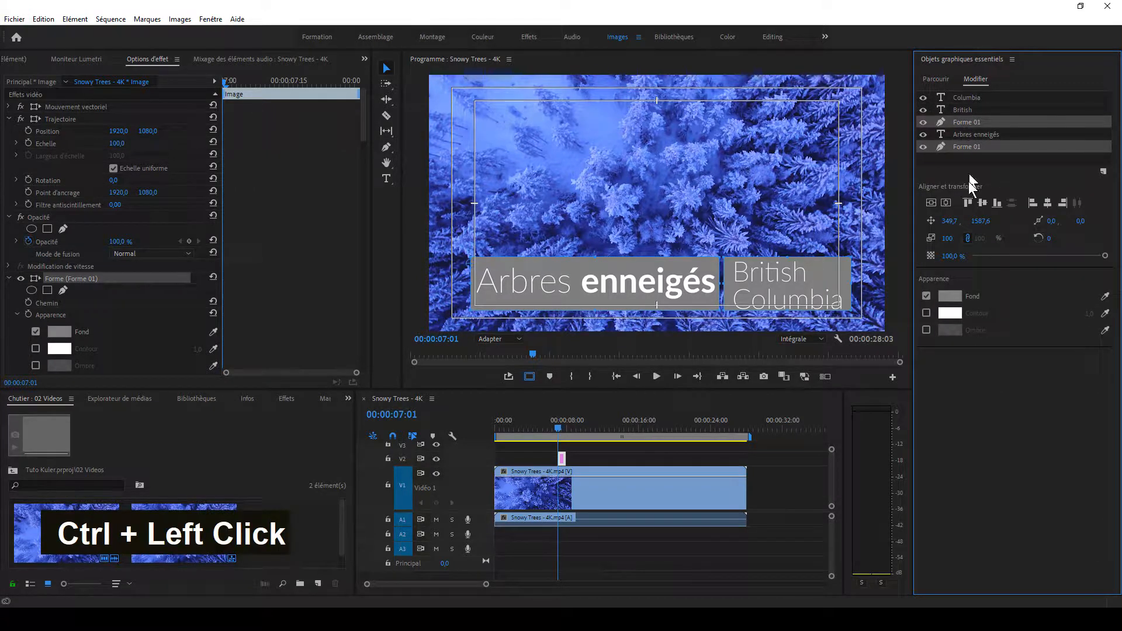
left_click(789, 317)
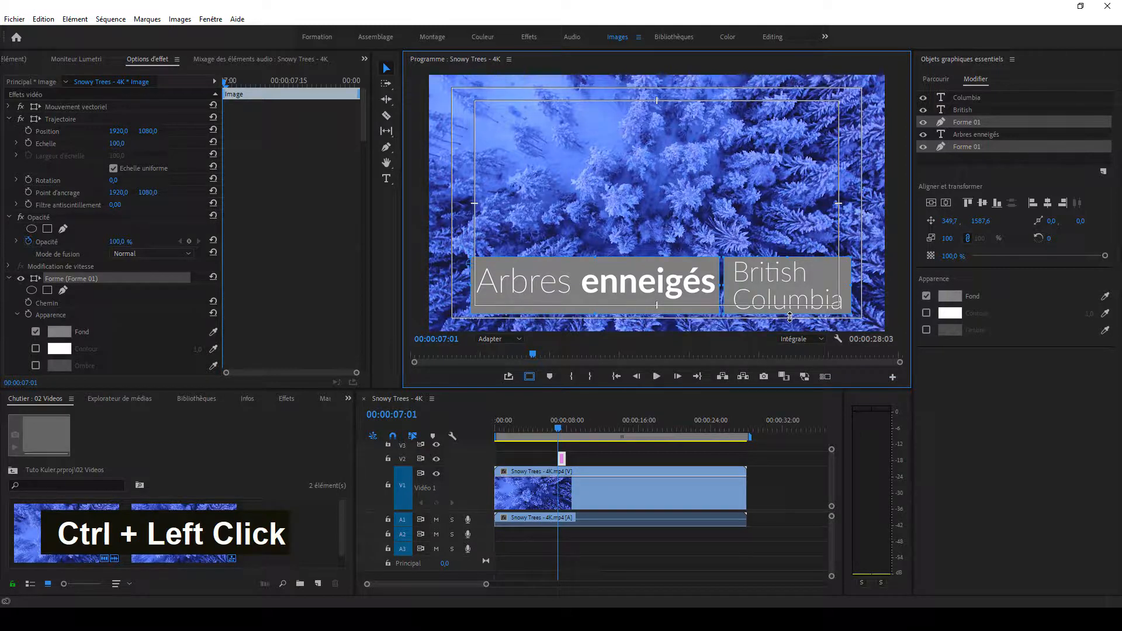
left_click(997, 166)
Step: Move the "Arbres enneigés" text down to a vertical position of 1863,9 to centre it in its rectangle
left_click(981, 136)
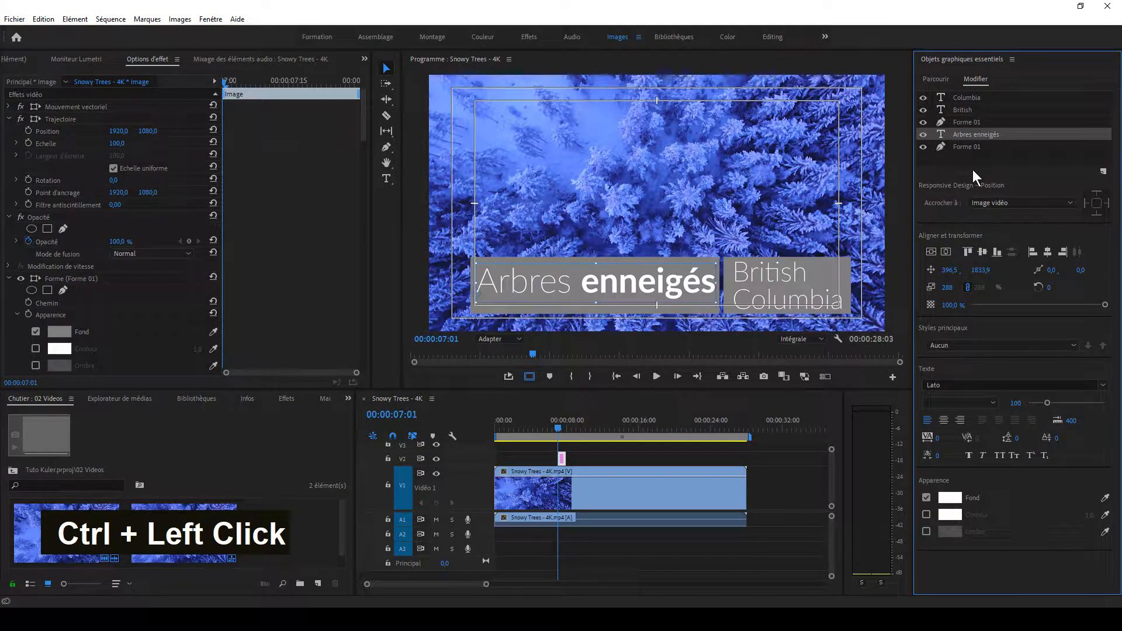
key("Down")
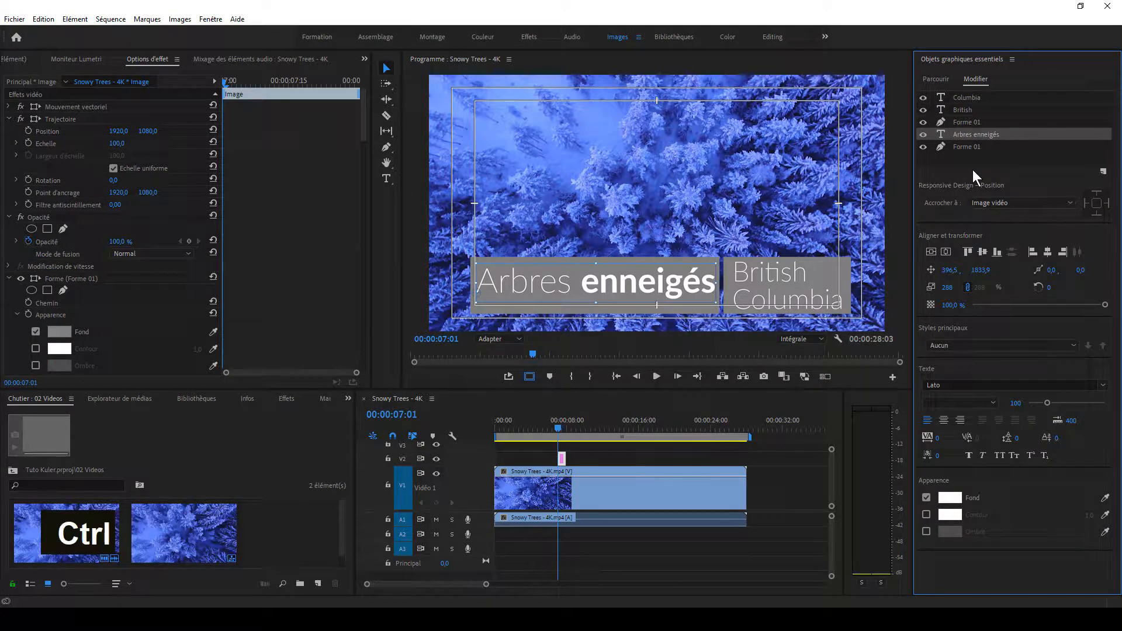
key("ctrl+Down")
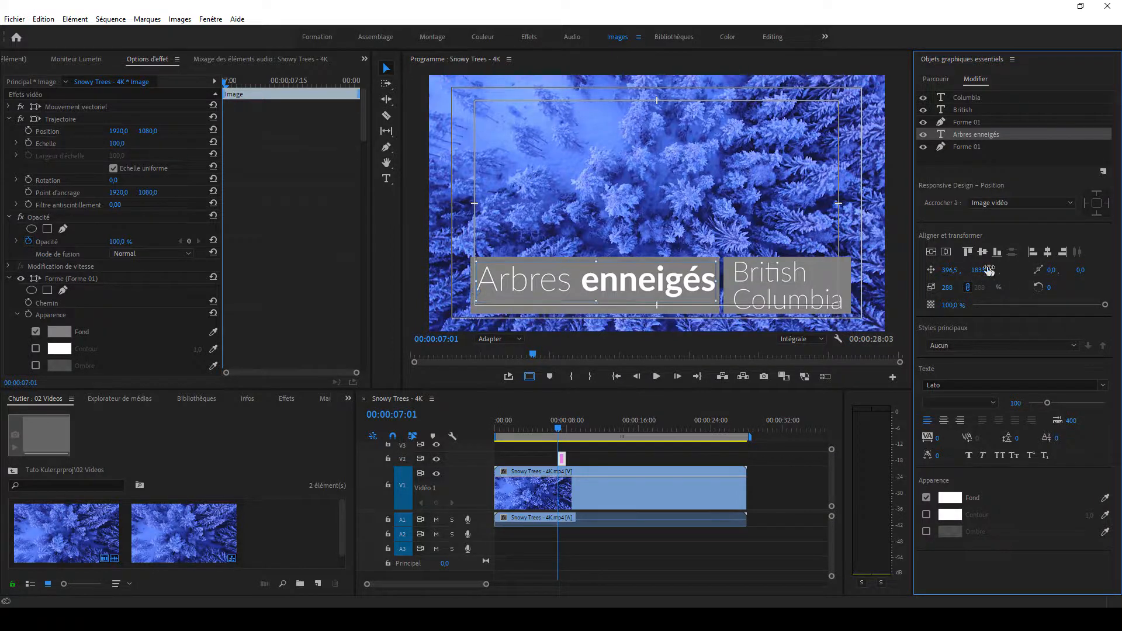
key("Down")
key("Down")
key("Down")
key("Down")
key("Down")
key("Down")
key("Down")
key("Down")
key("Down")
key("Down")
key("Down")
key("Down")
key("Down")
key("Down")
key("Down")
key("Down")
key("Down")
key("Down")
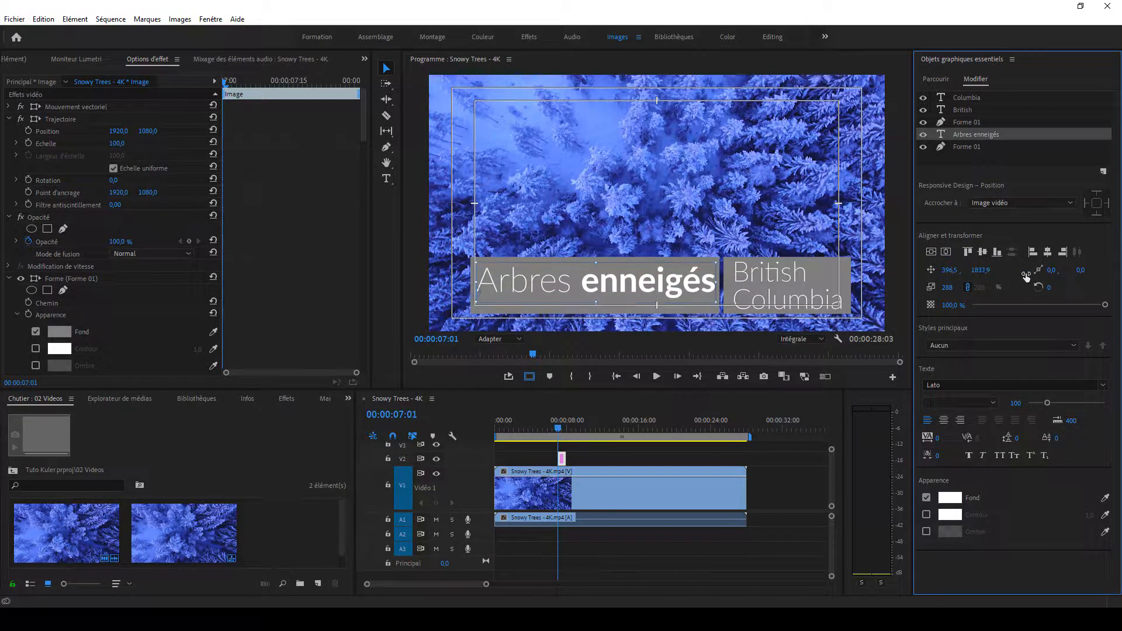
key("Down")
key("Down")
key("Down")
key("Down")
key("Down")
key("Down")
key("Down")
key("Down")
key("Down")
key("Down")
key("Down")
key("Down")
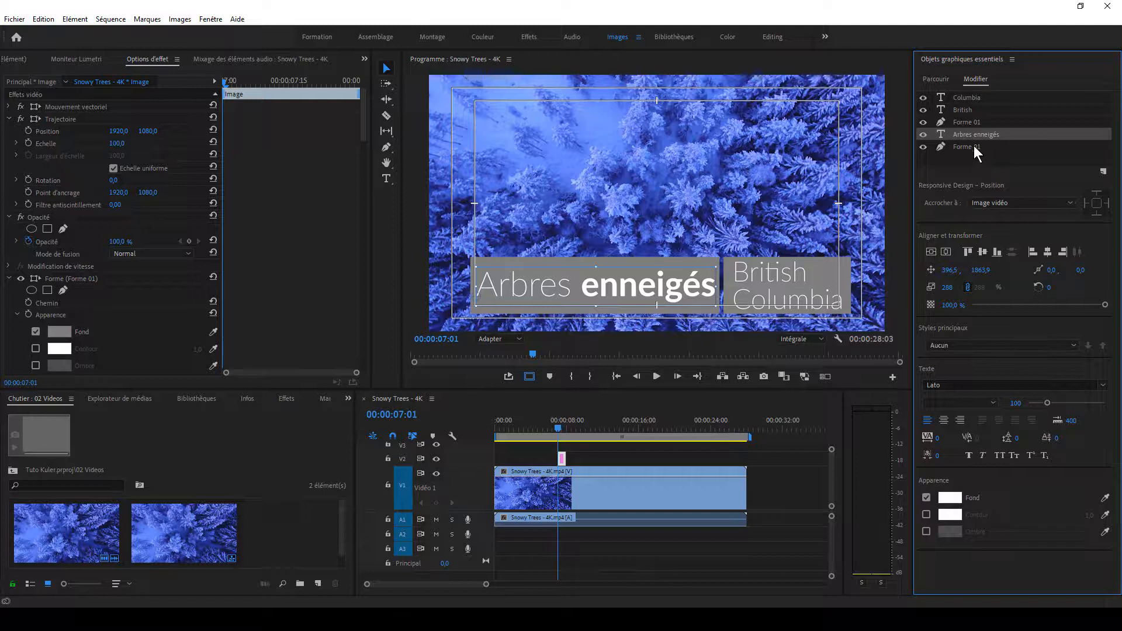
left_click(950, 497)
left_click_drag(598, 227, 288, 153)
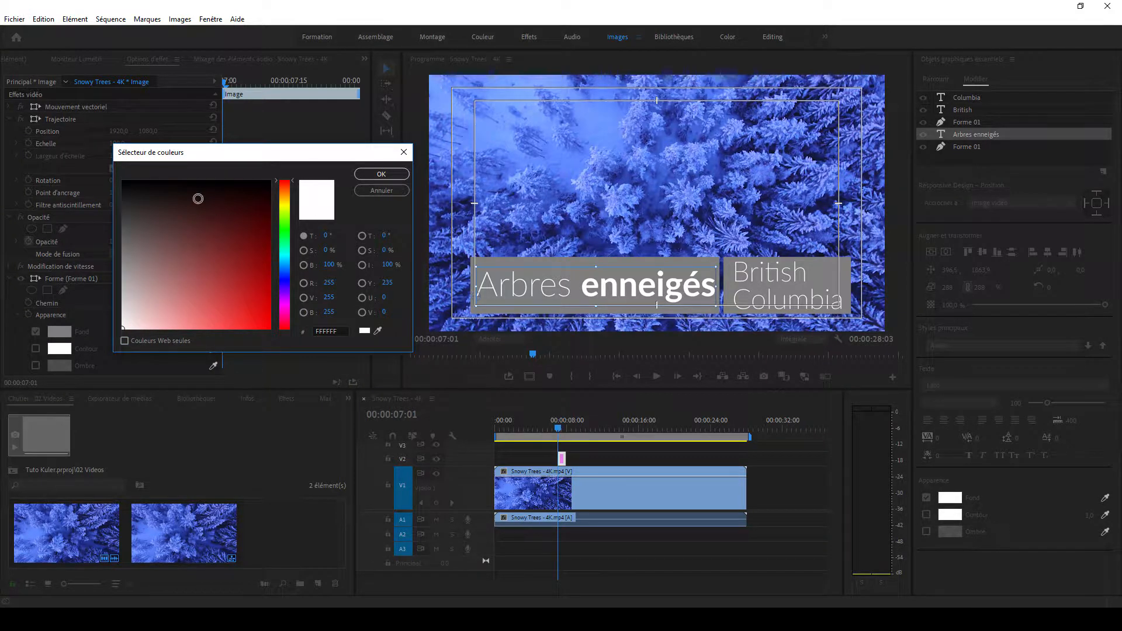
left_click(377, 331)
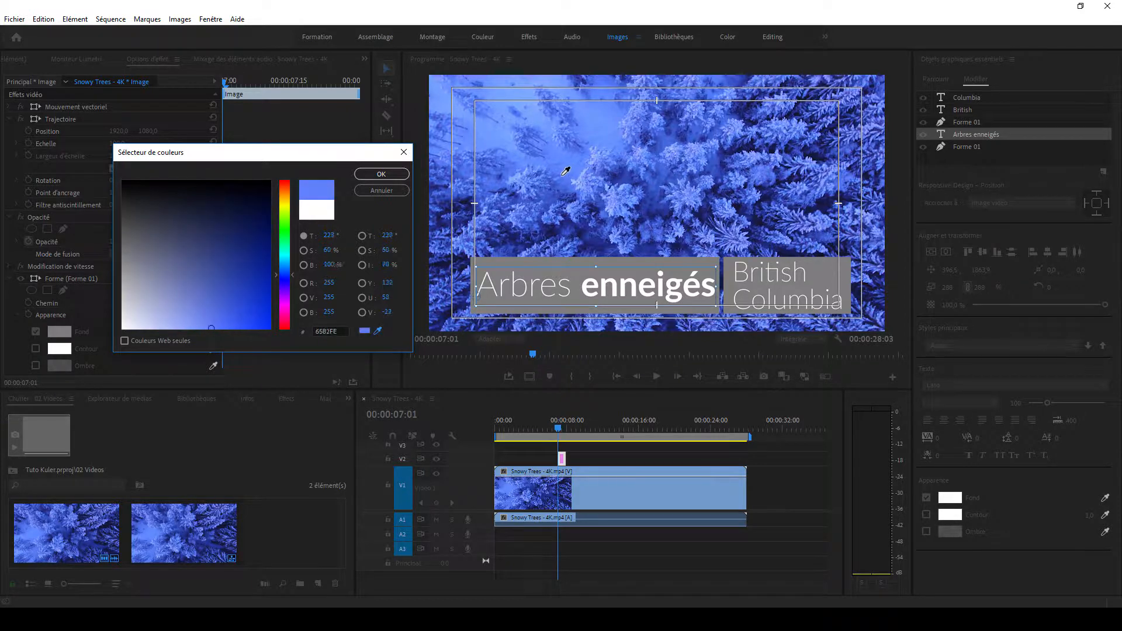
key("Escape")
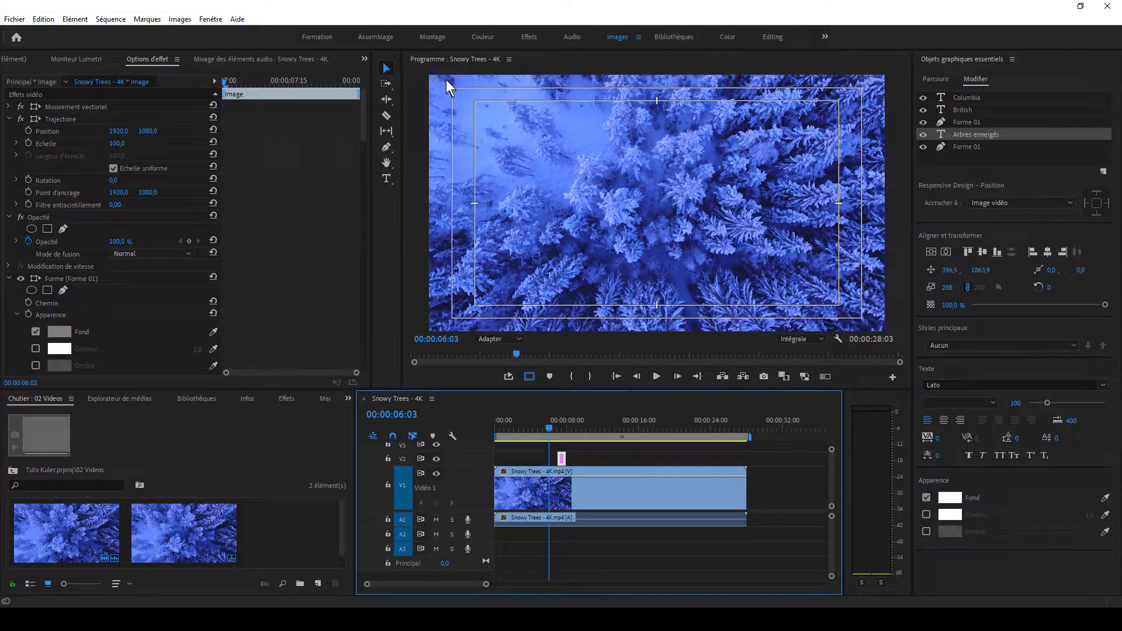
Step: Export the current frame as a JPEG still to D:\Bureau and locate the exported file on the desktop
left_click(763, 379)
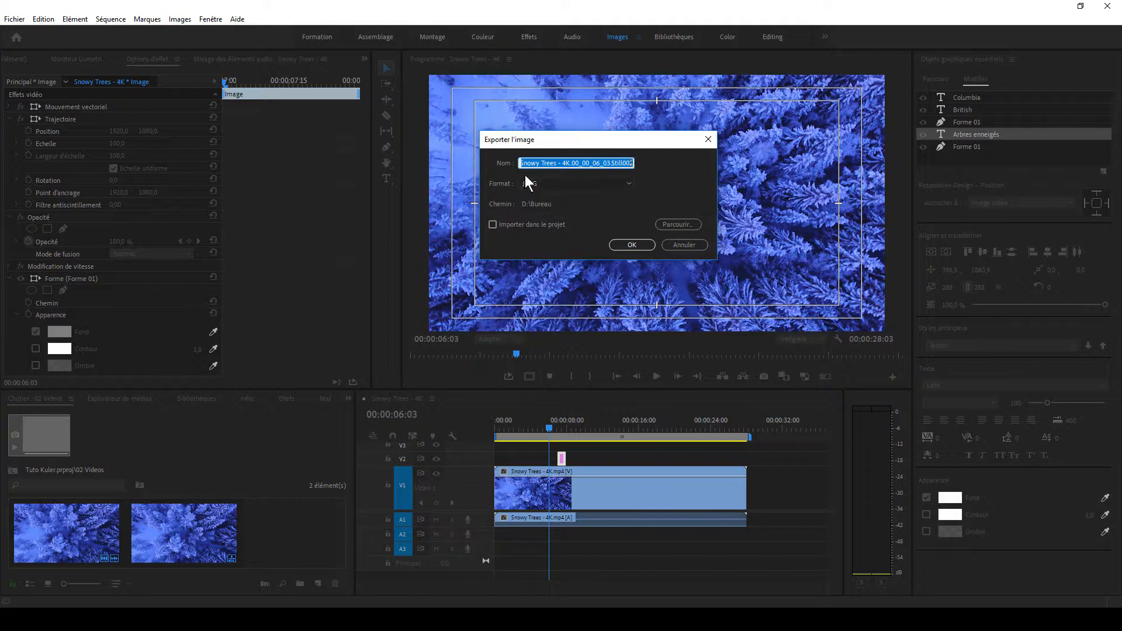
left_click(641, 247)
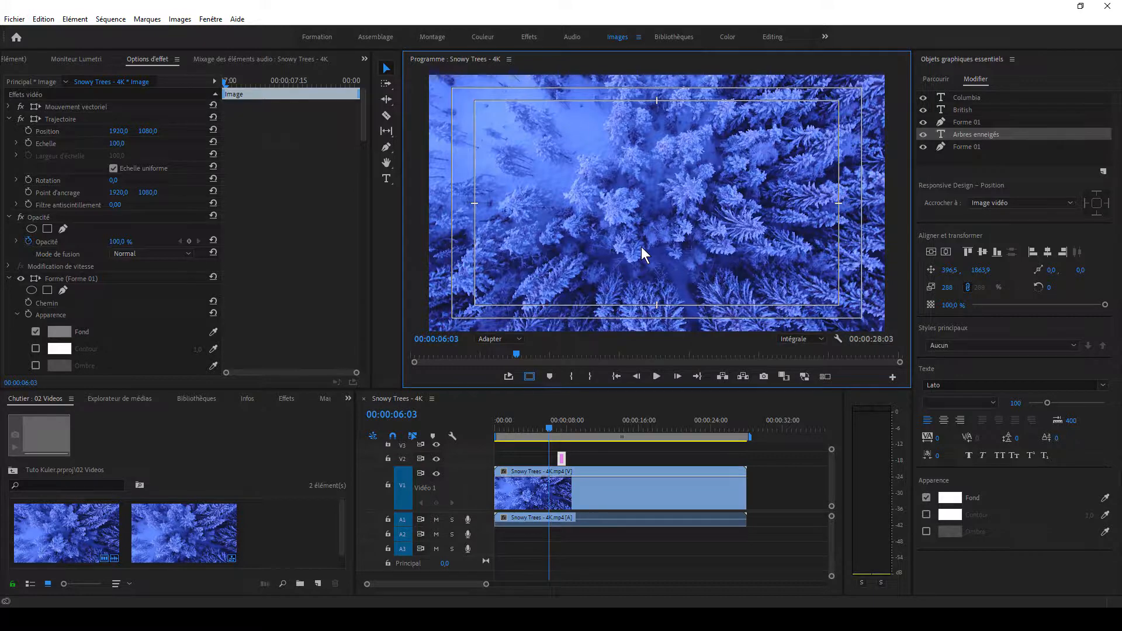
key("super+d")
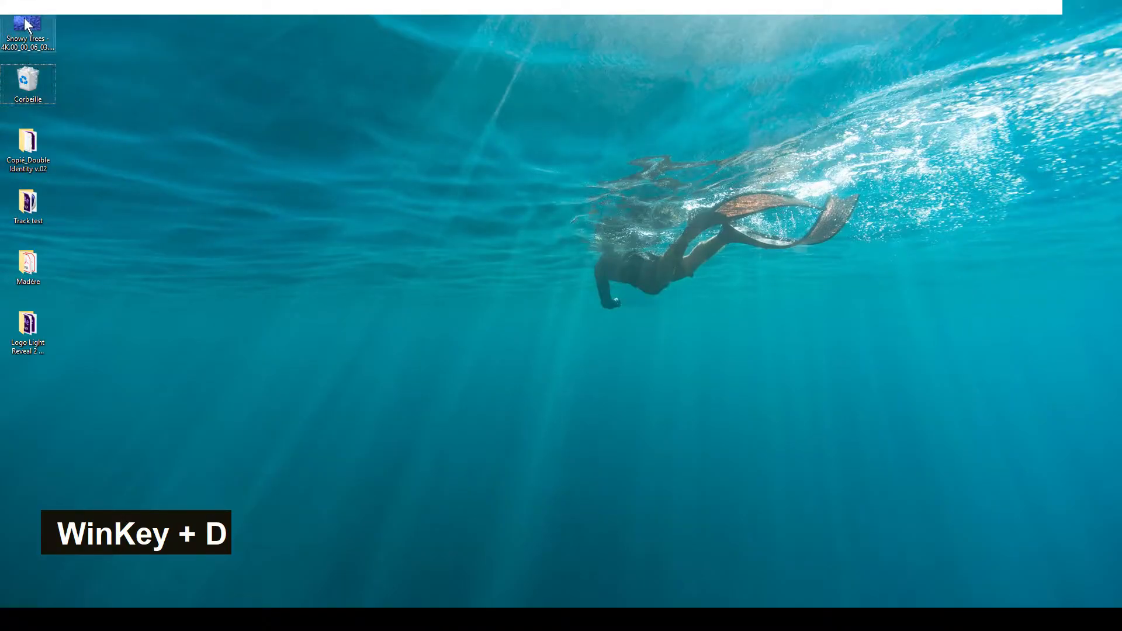
left_click(48, 44)
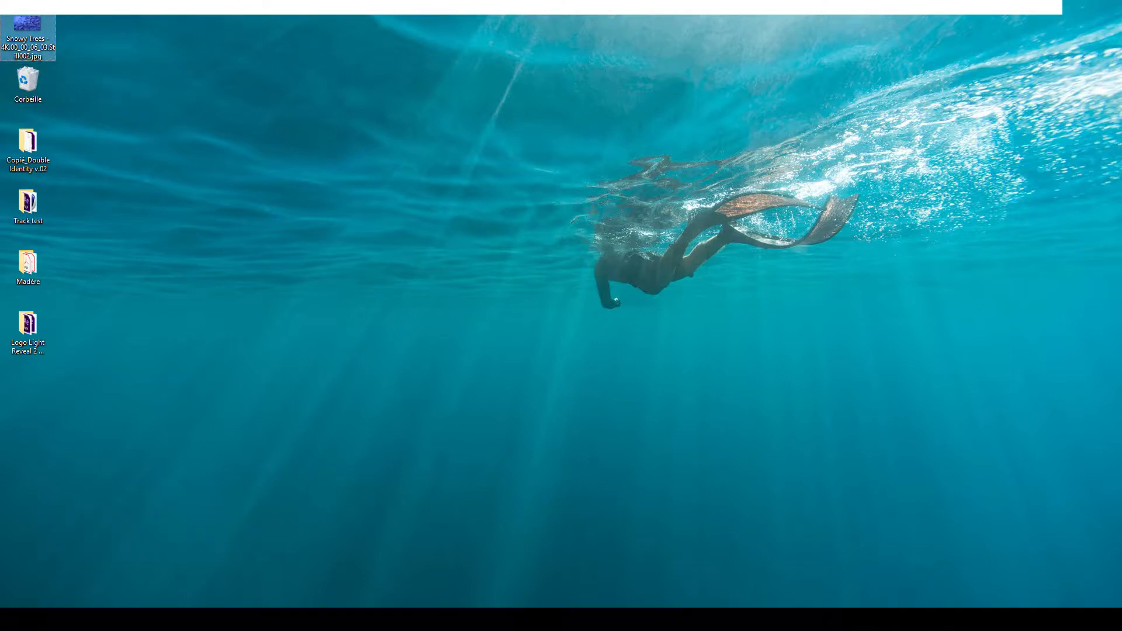
Step: Switch to Adobe Color in the browser and import the image "Snowy Trees - 4K.00_00_06_03.Still002.jpg"
left_click(216, 564)
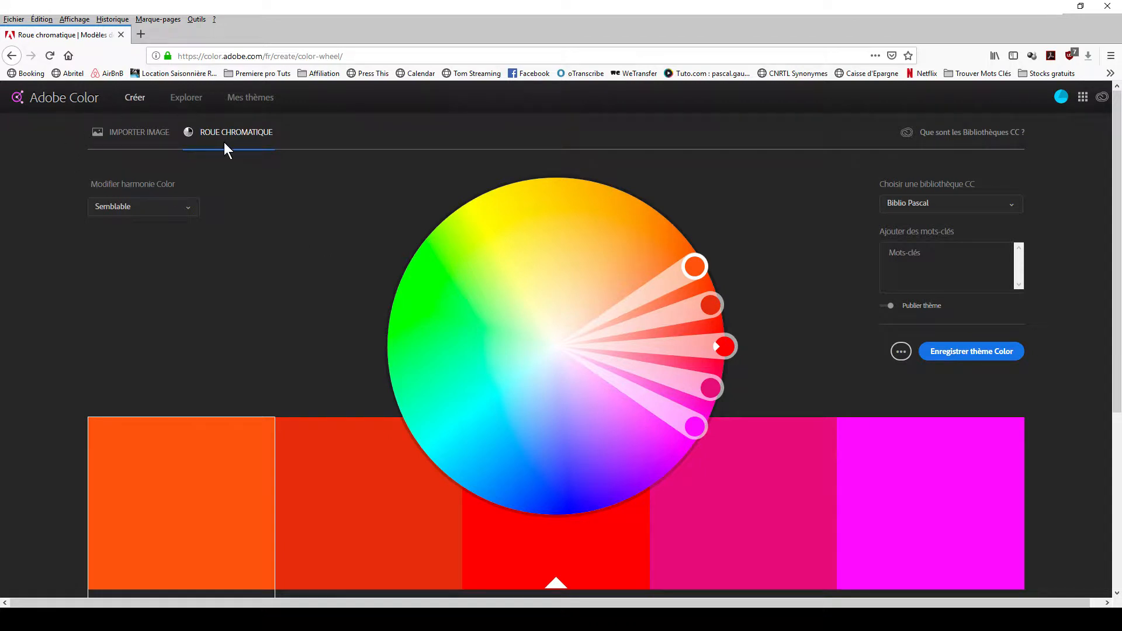
left_click(125, 136)
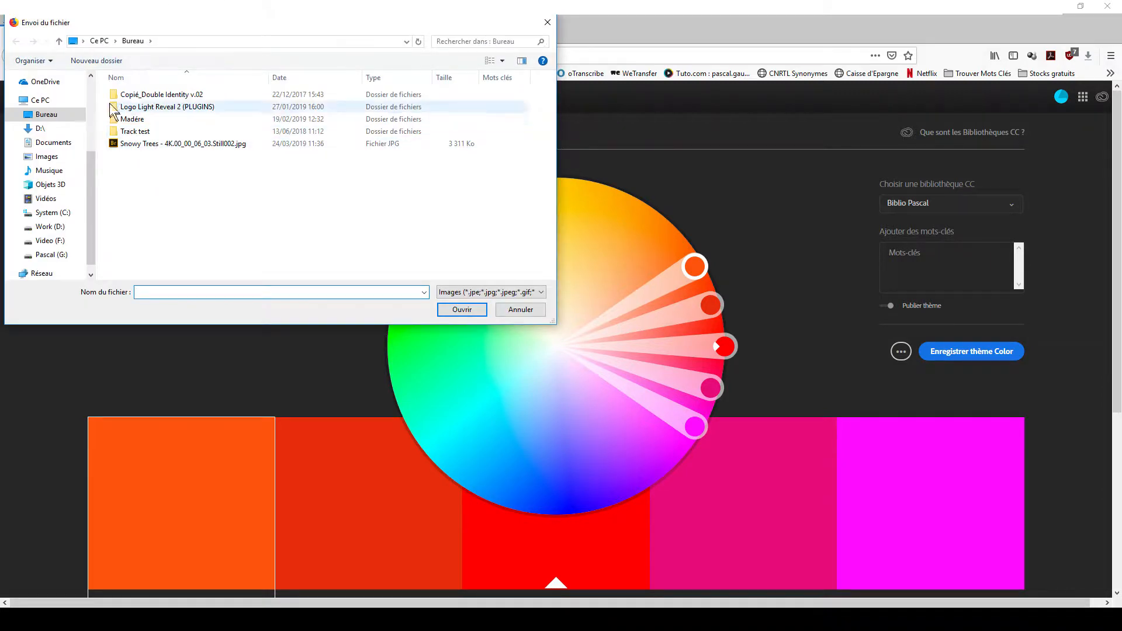
left_click(140, 143)
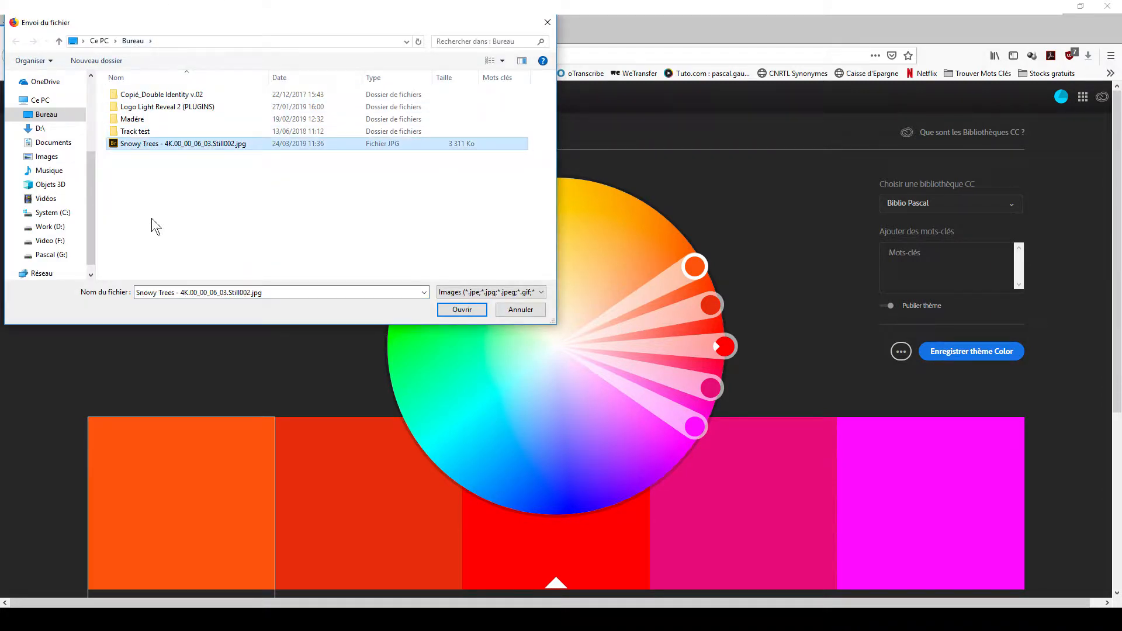
left_click(469, 310)
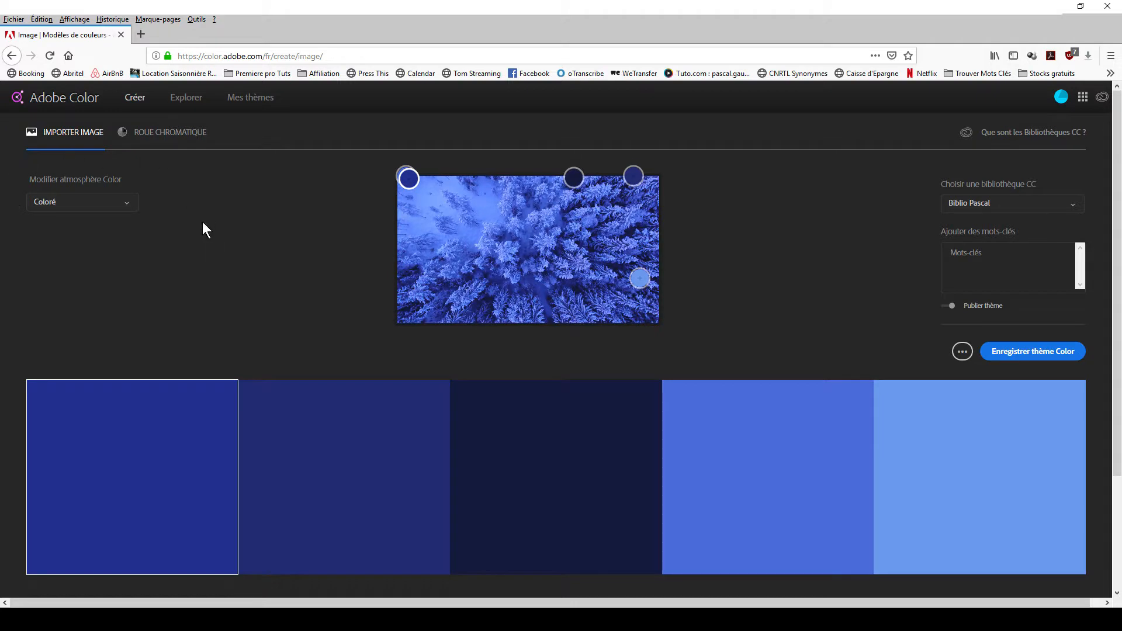
Step: Try the colour moods Lumineux, Sourd, Profond and Sombre on the imported image
left_click(125, 207)
left_click(106, 240)
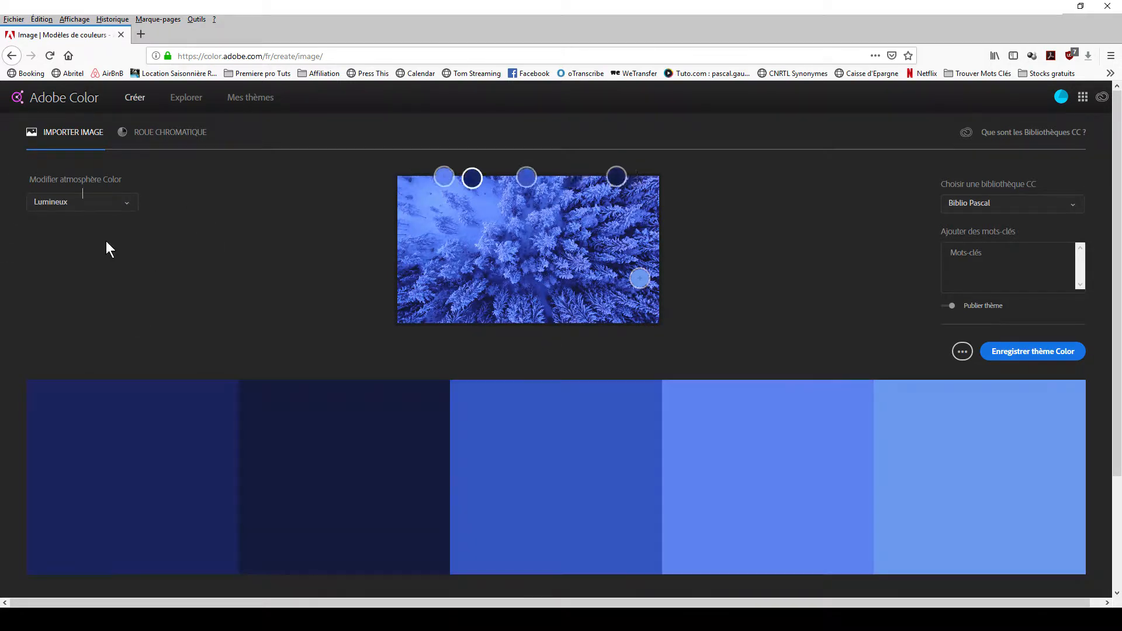
left_click(124, 204)
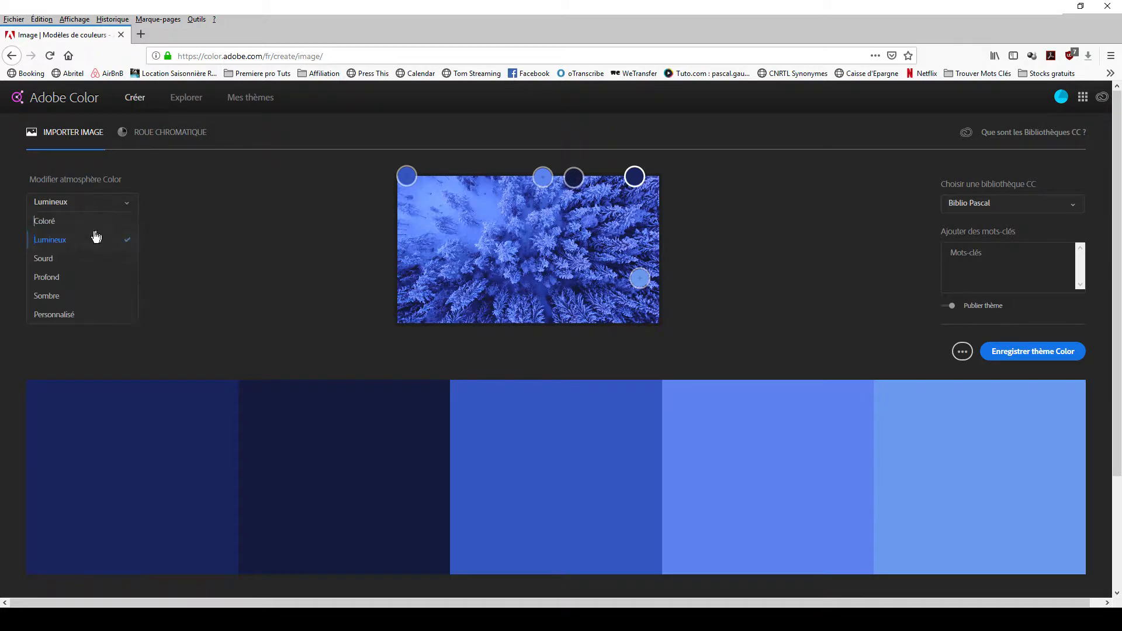
left_click(74, 263)
left_click(126, 212)
left_click(78, 283)
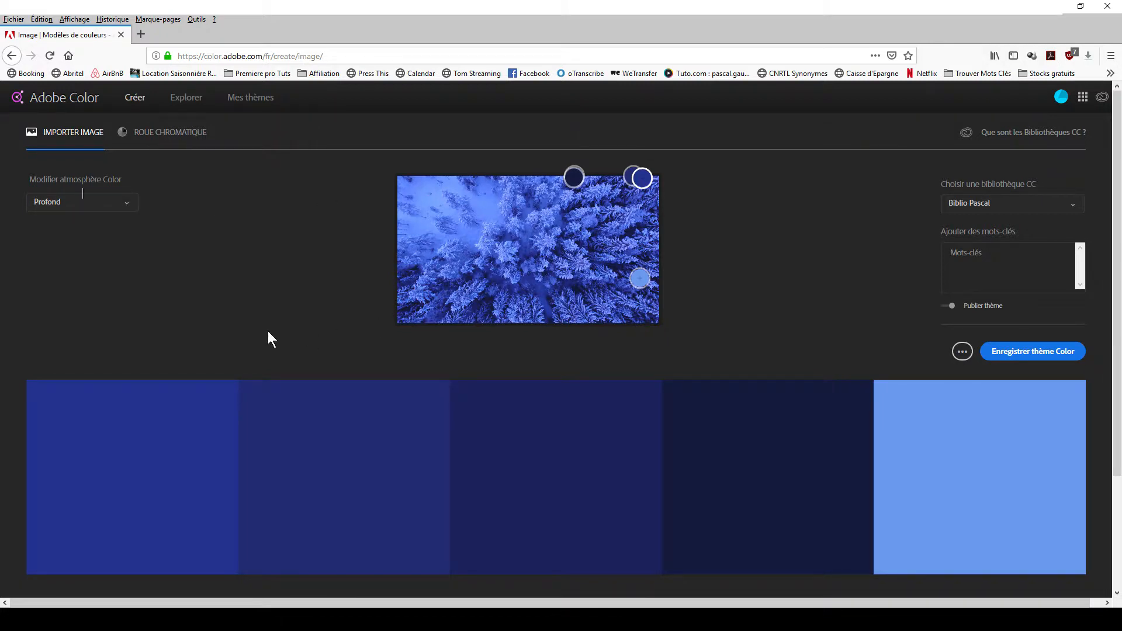
left_click(122, 205)
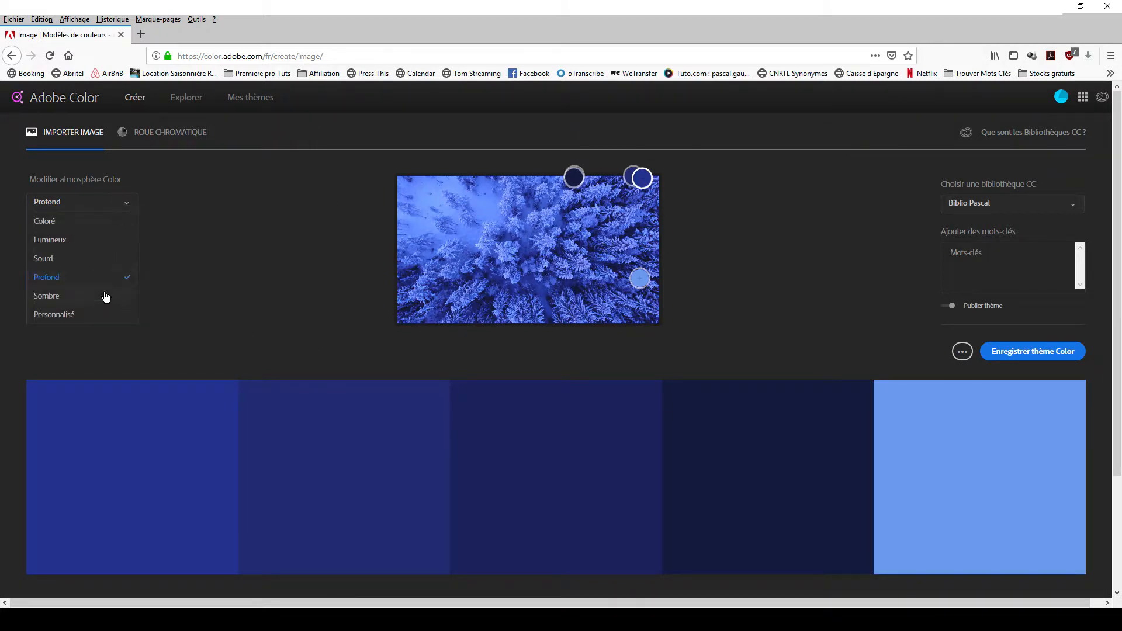
left_click(108, 294)
Step: Set the colour mood to Personnalisé and move the sampling points onto different areas of the snowy trees
left_click(131, 208)
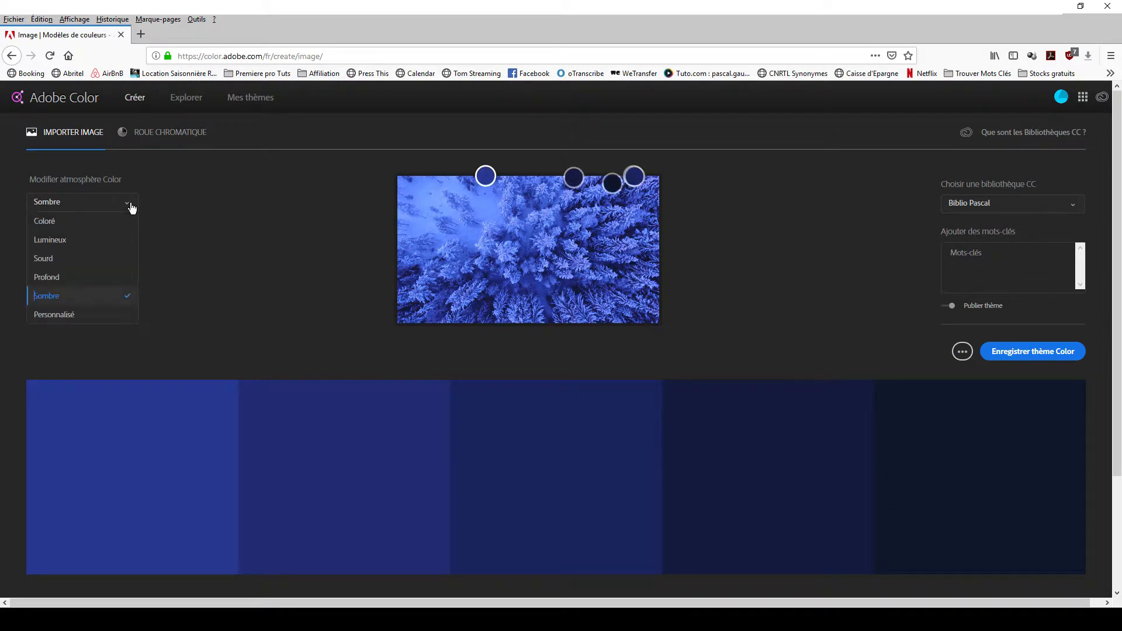
left_click(97, 314)
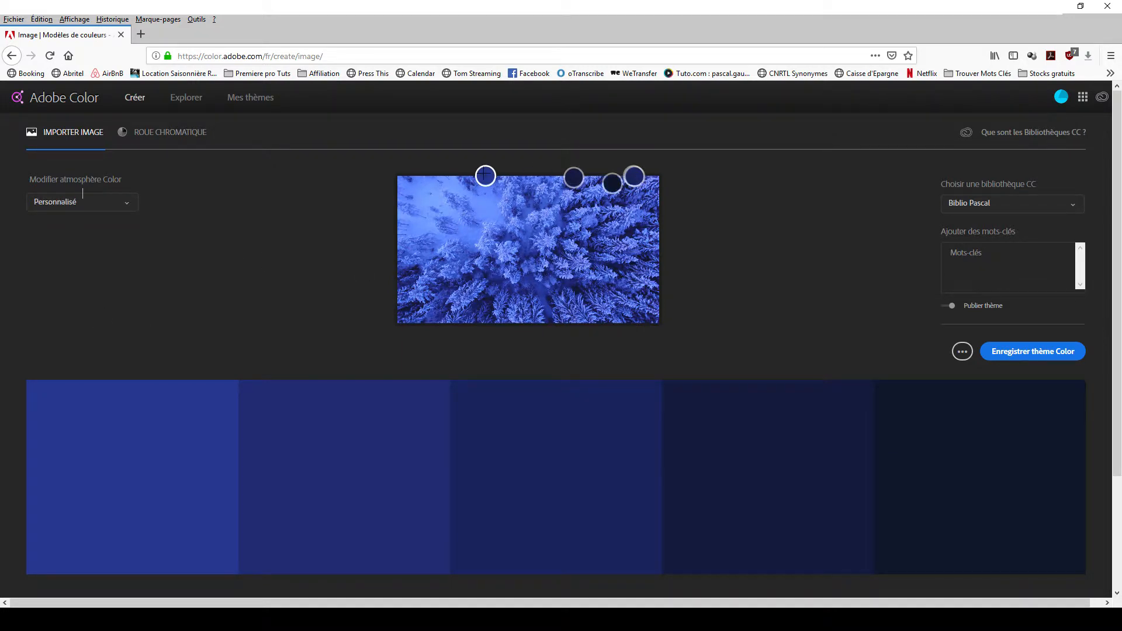
left_click_drag(485, 175, 471, 225)
left_click_drag(573, 177, 603, 229)
mouse_move(612, 182)
left_mouse_down()
mouse_move(556, 218)
mouse_move(656, 243)
mouse_move(585, 292)
left_mouse_up()
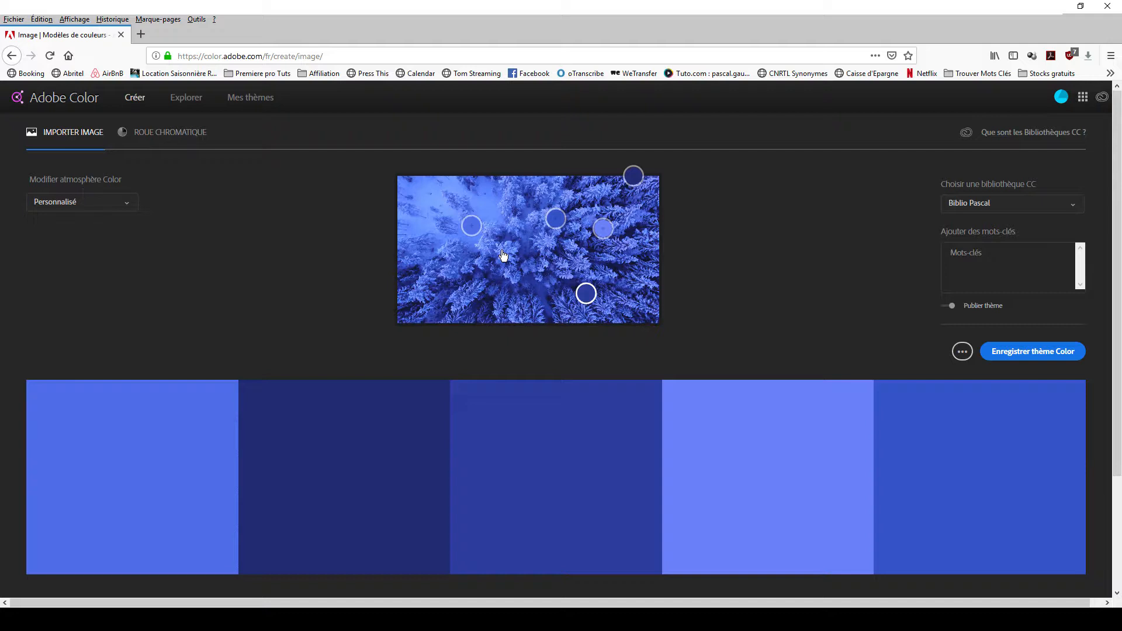
Step: Set the colour mood of the theme extracted from the image to Coloré
left_click(123, 202)
left_click(100, 229)
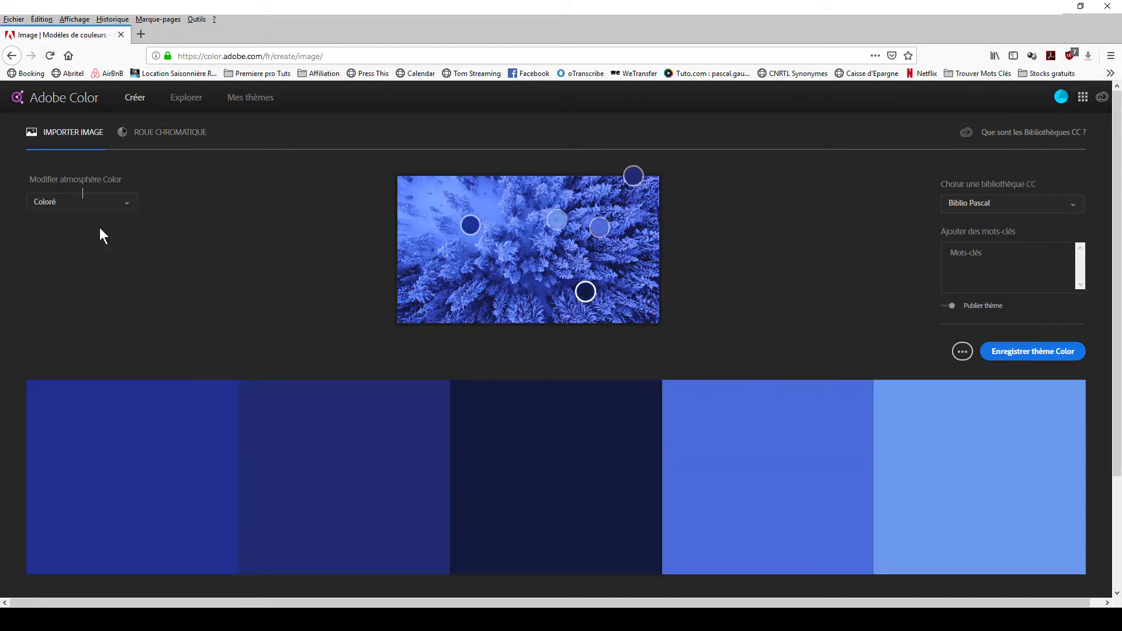
Step: Set the colour mood of the extracted theme to Sourd and save the colour theme to the library
left_click(130, 204)
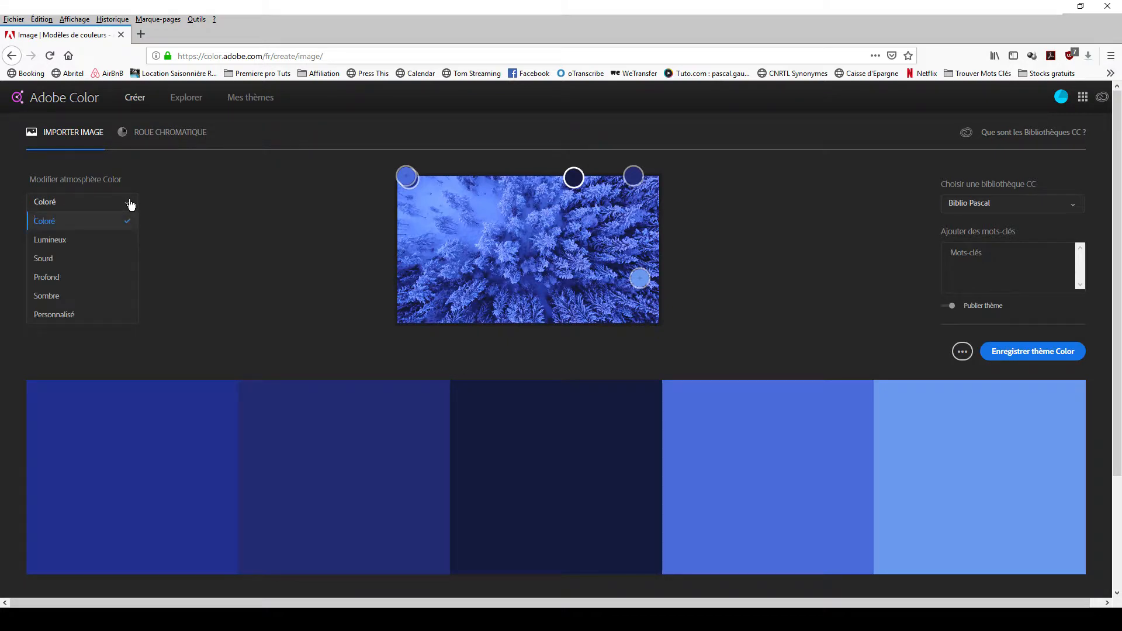
left_click(89, 261)
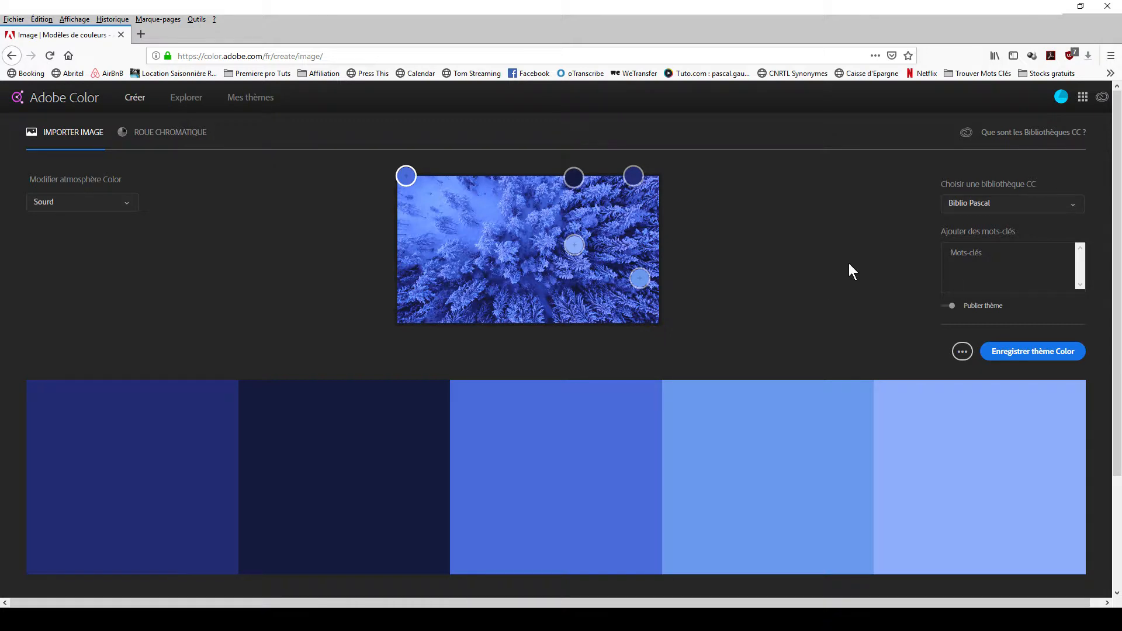
left_click(1054, 356)
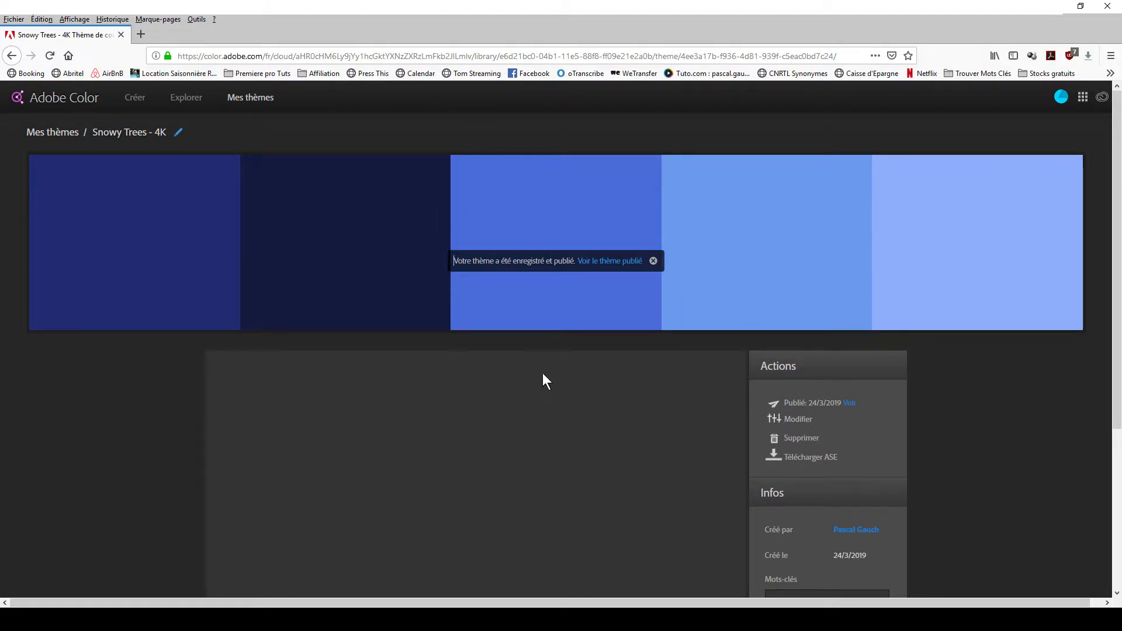
Step: Open the saved Snowy Trees - 4K theme for editing and bring up the RGB and HEX values of its swatches
left_click(178, 132)
scroll(836, 313, "down", 3)
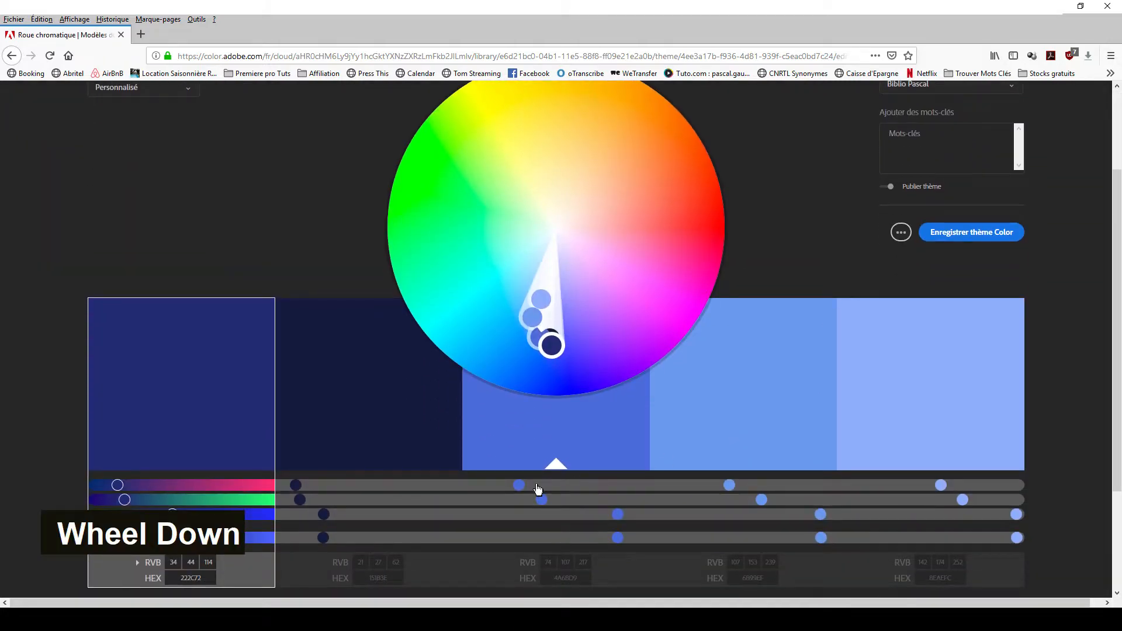
scroll(1109, 388, "down", 2)
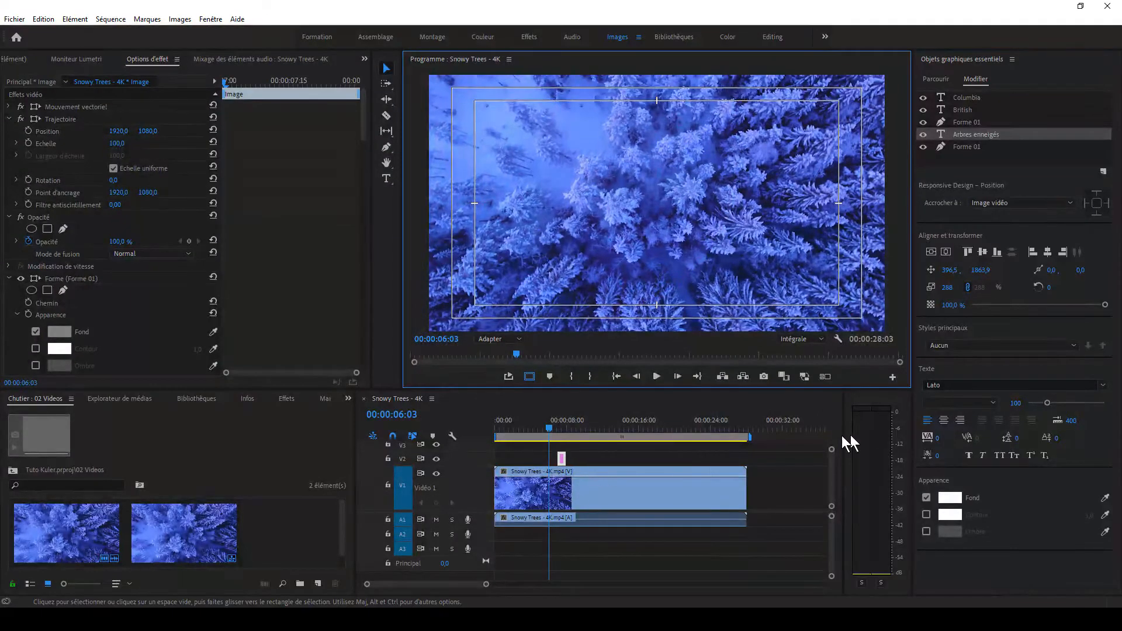
Step: Switch to Premiere Pro, move the playhead to 00:00:07:08 and extend the title clip on V2 to about 13 seconds
left_click(558, 430)
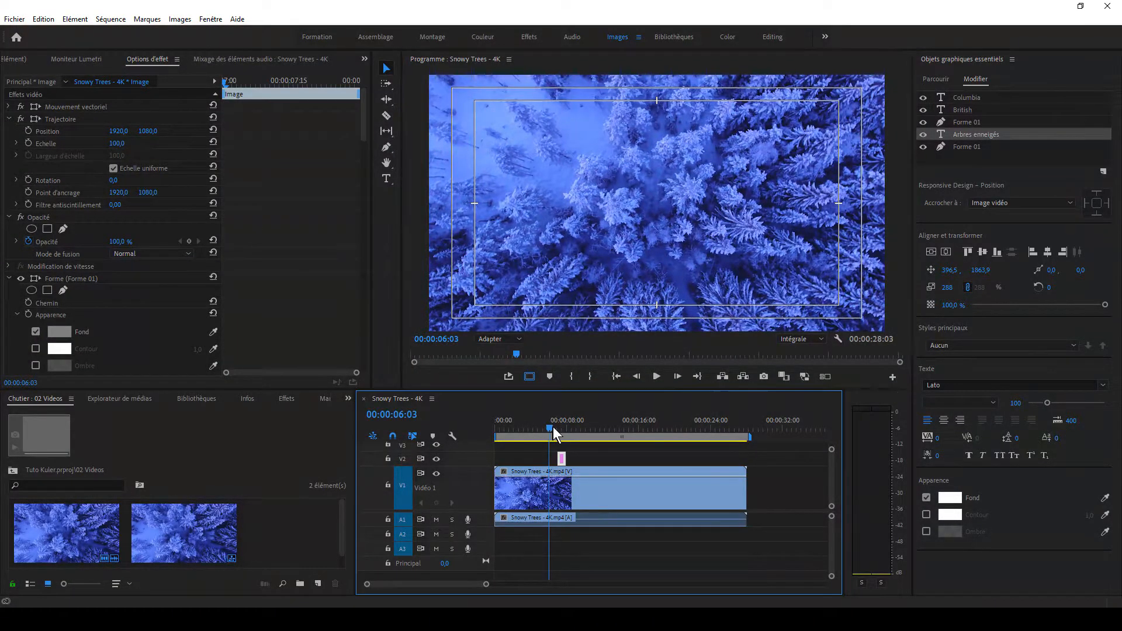
left_click_drag(562, 461, 615, 460)
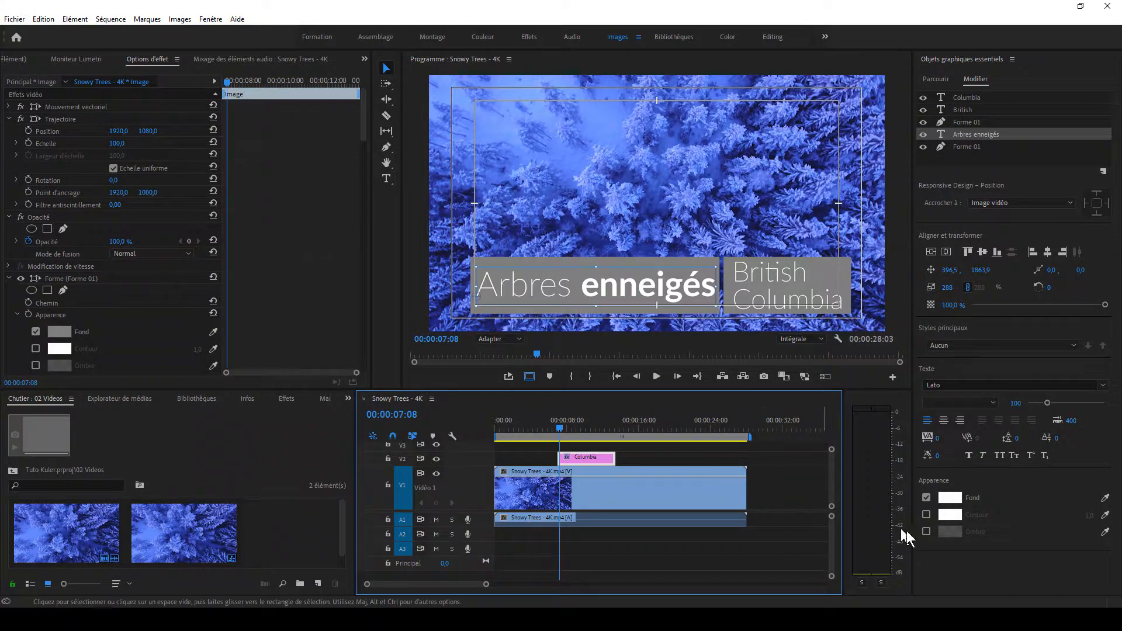
Step: Switch to Adobe Color in the browser and copy the HEX code 222C72 of the theme's first swatch
key("alt")
key("alt+Tab")
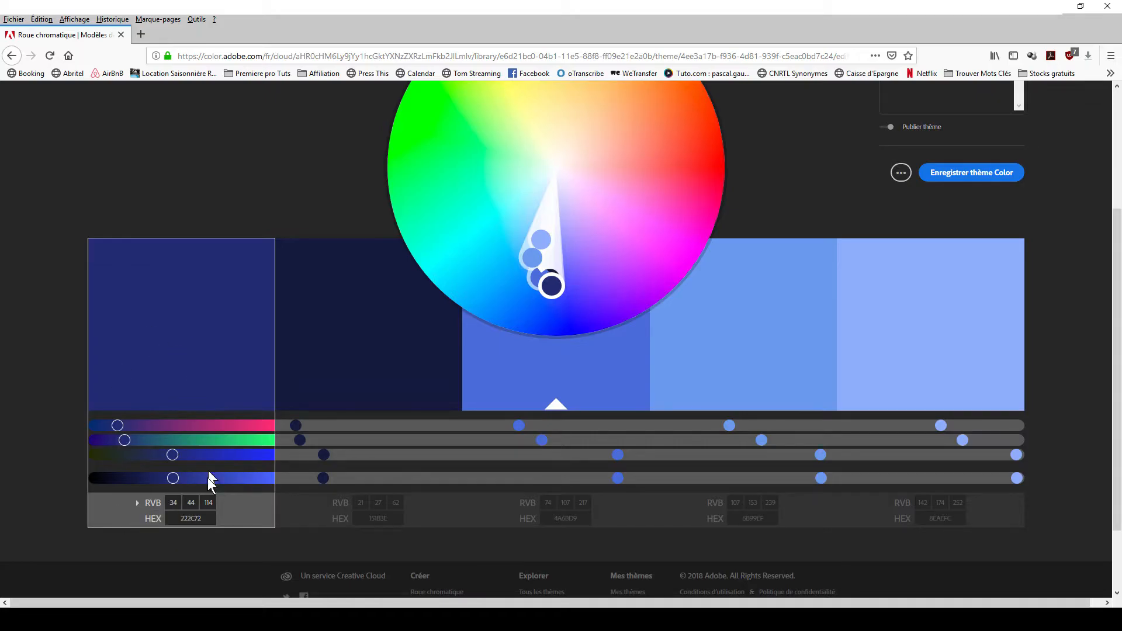
left_click(208, 519)
key("ctrl+c")
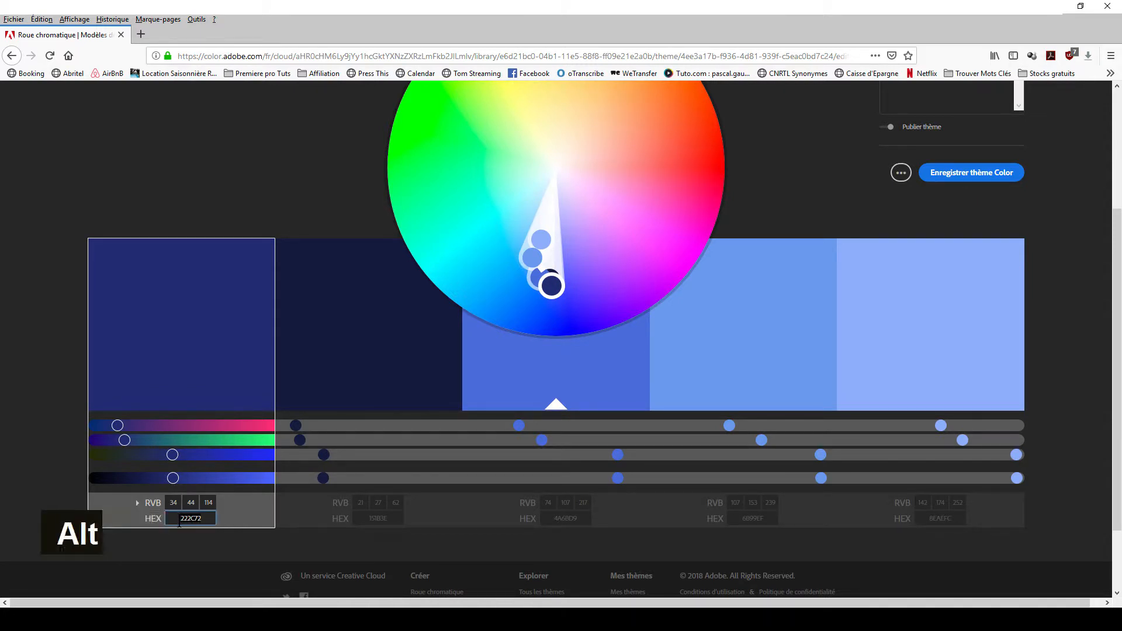
Step: Switch to Premiere Pro and set the fill of the shape behind "British Columbia" to 222C72
key("alt+Tab")
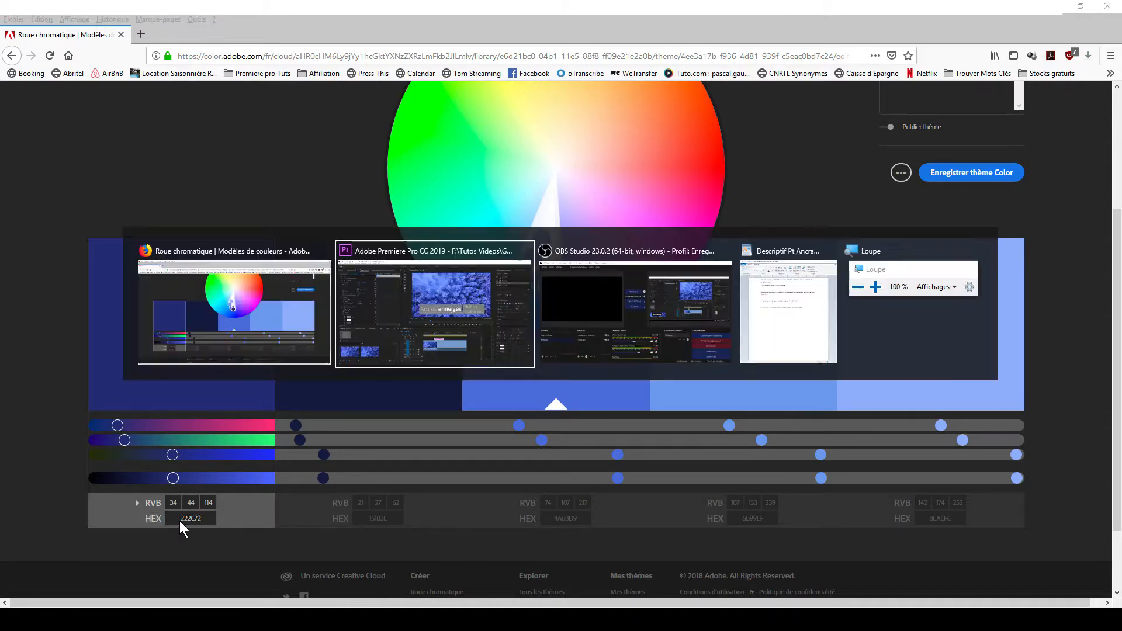
left_click(409, 309, "alt")
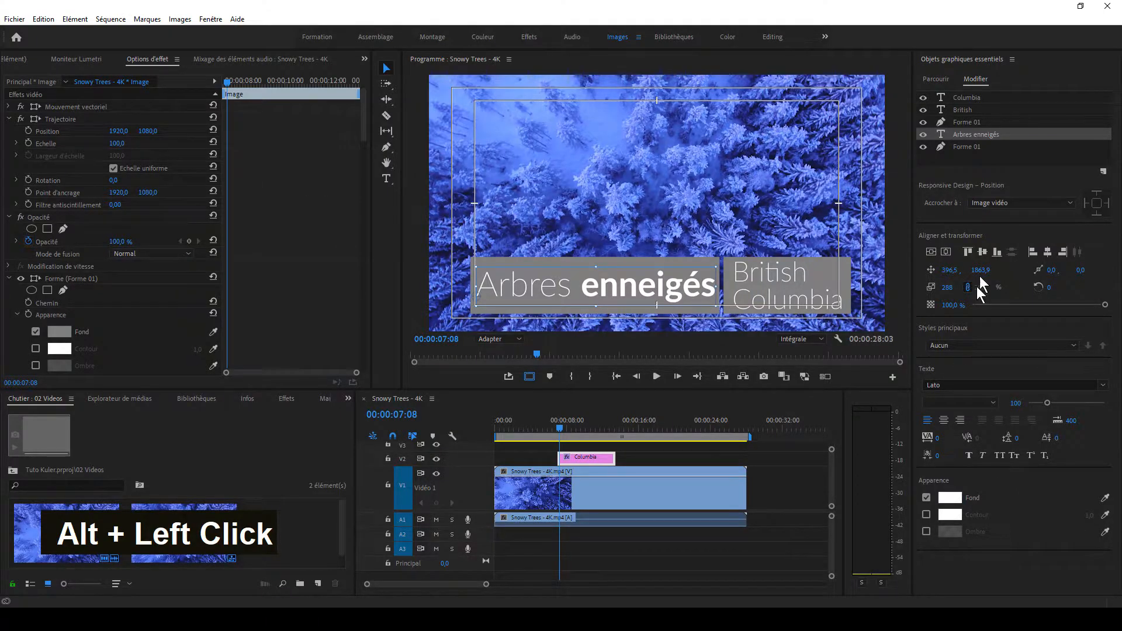
left_click(969, 122)
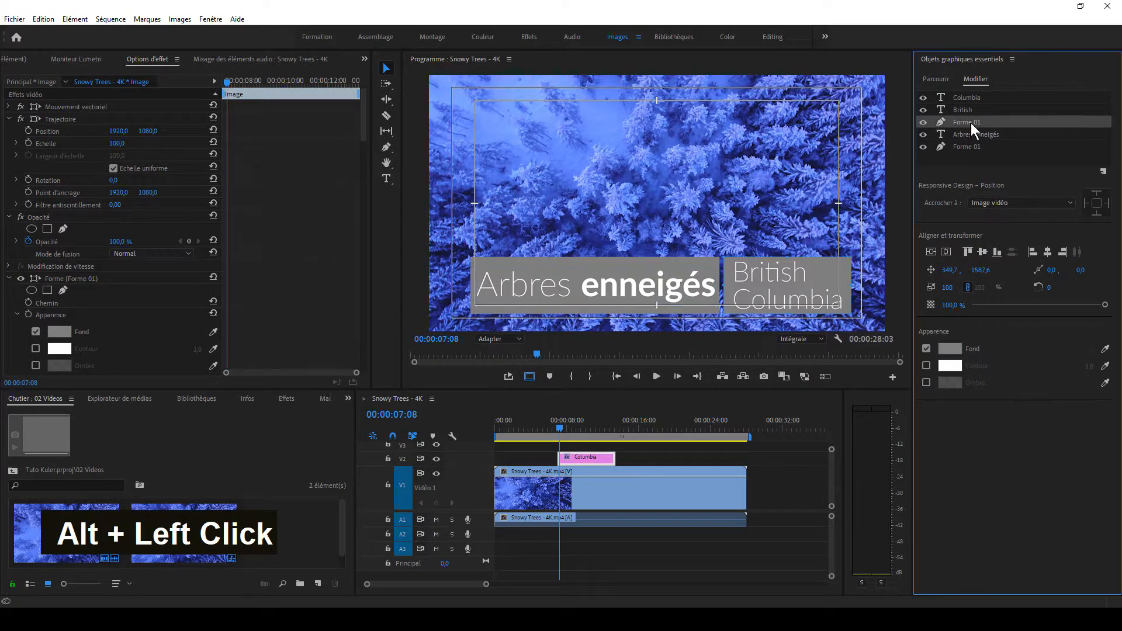
left_click(949, 348)
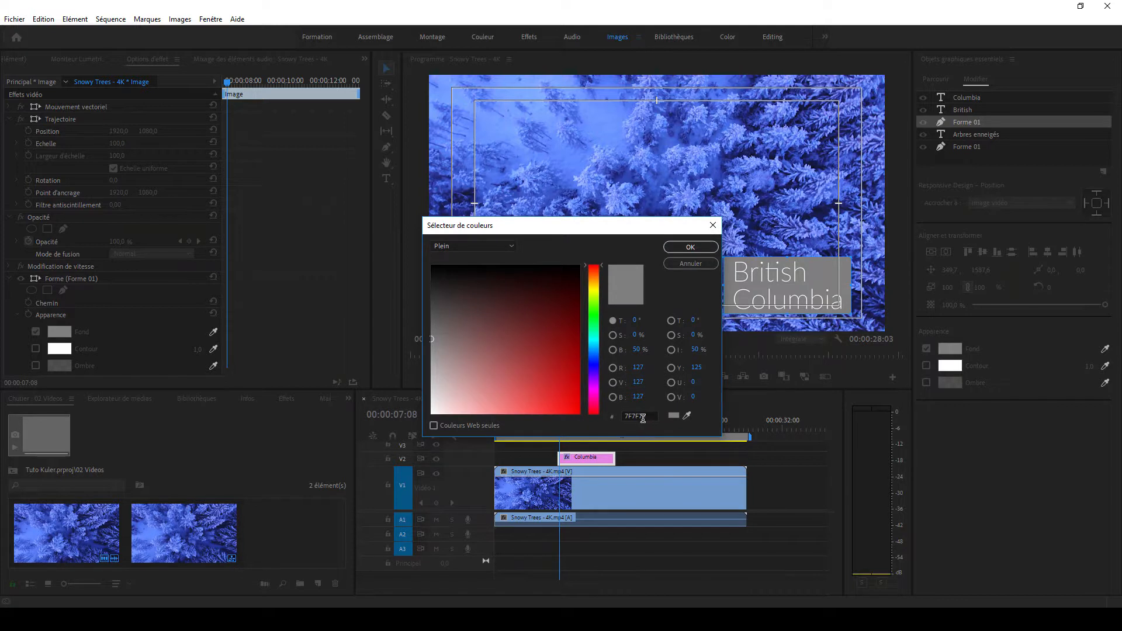
key("ctrl+v")
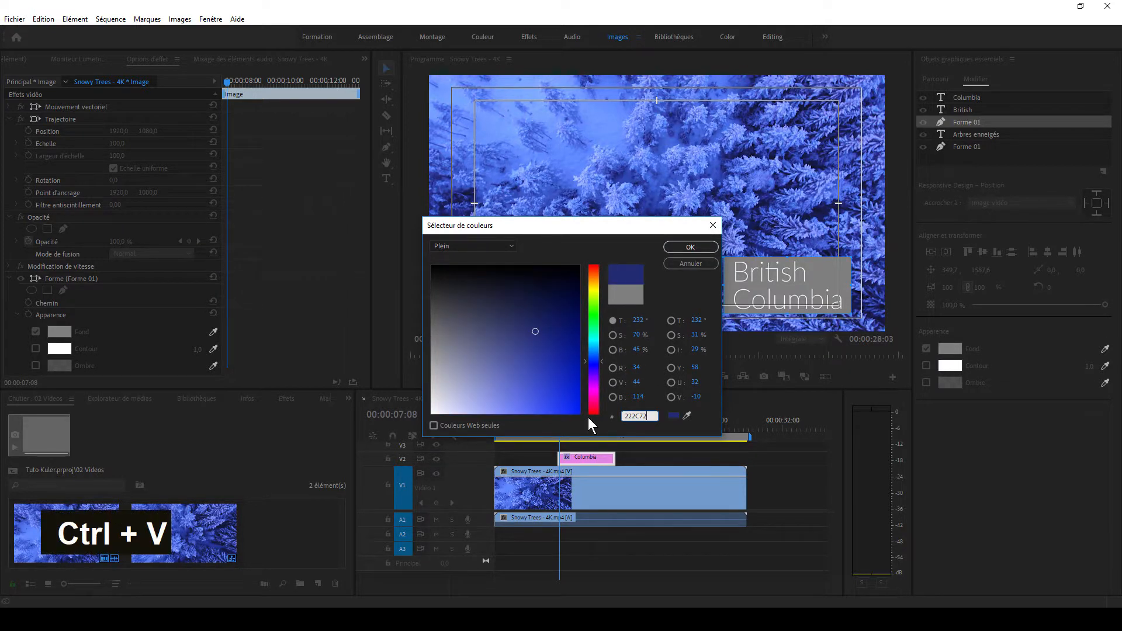
left_click(690, 247)
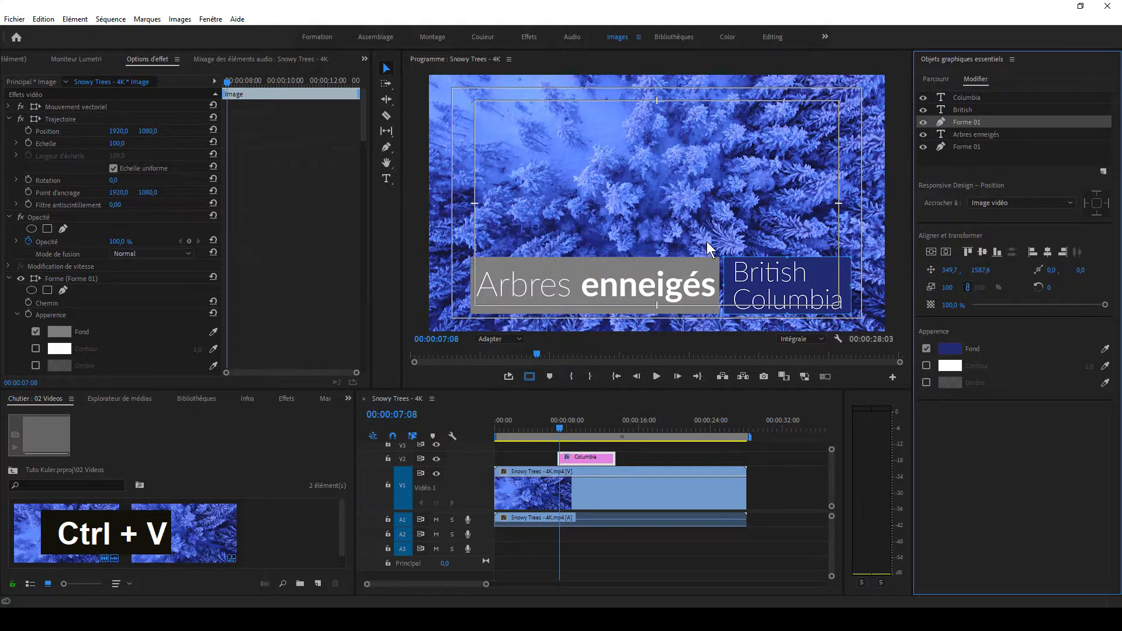
Step: Set the fill of the shape behind "Arbres enneigés" to 222C72
left_click(974, 146)
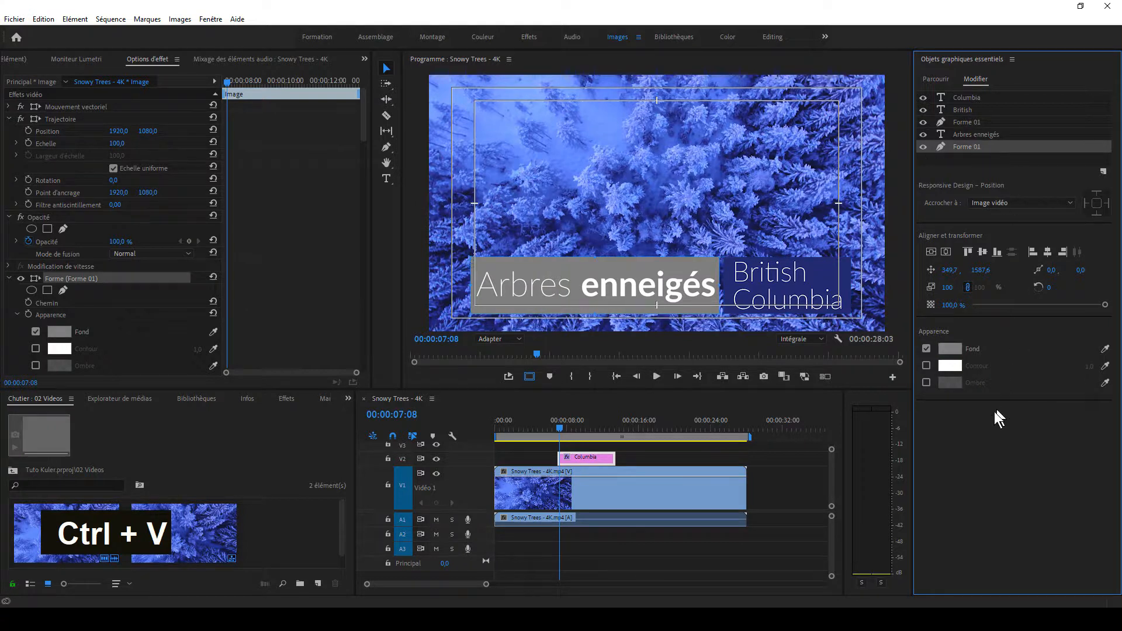
left_click(949, 349)
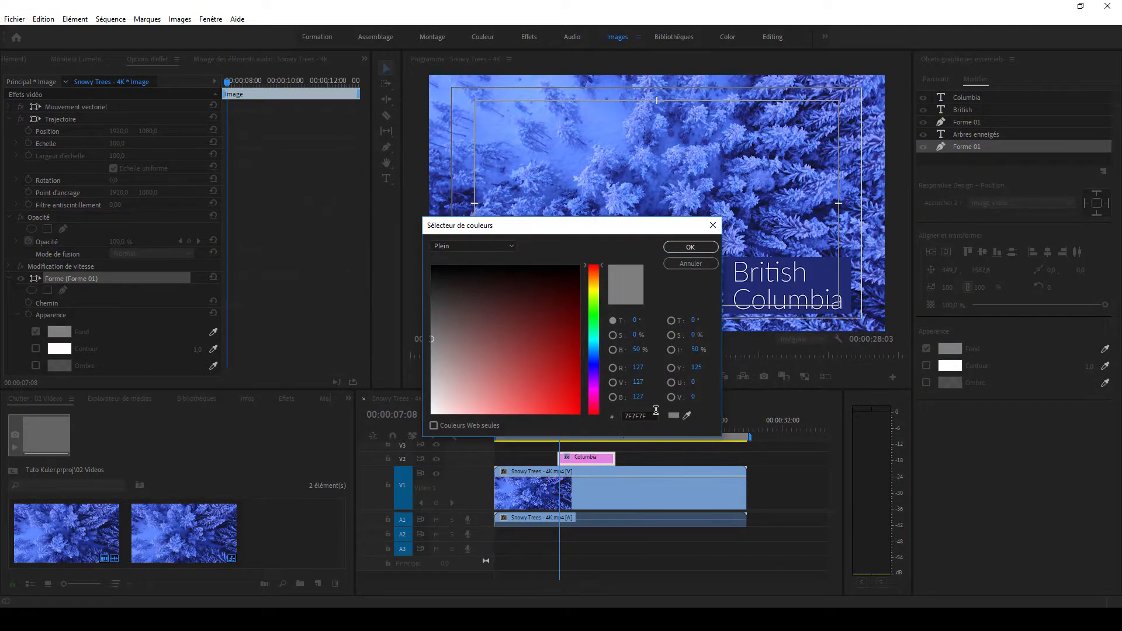
left_click_drag(652, 418, 598, 412)
key("ctrl+v")
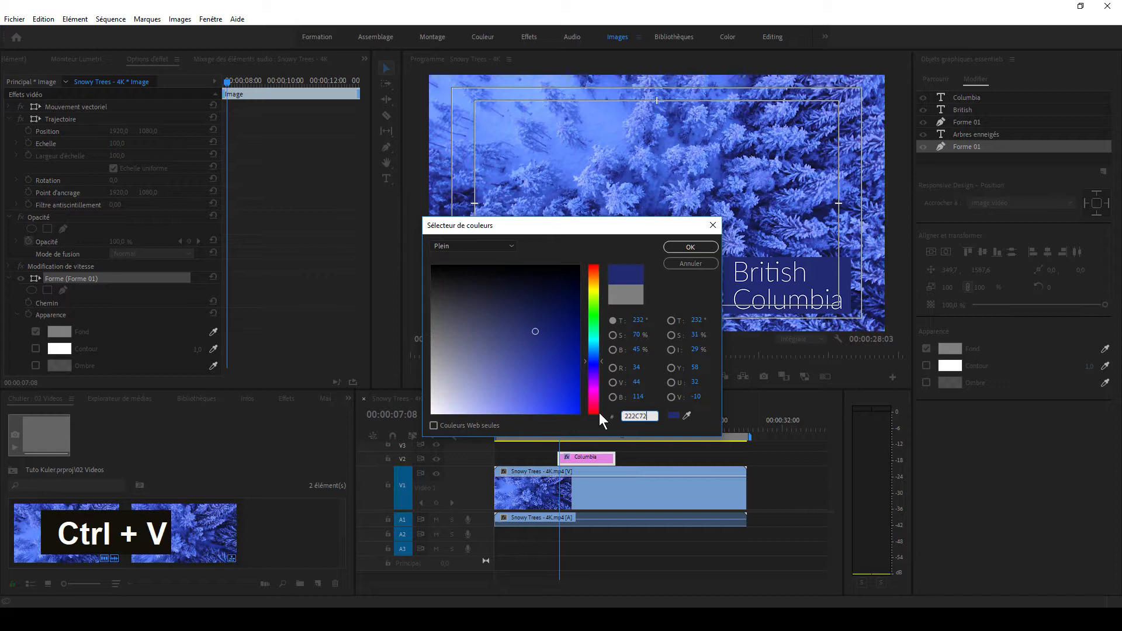
key("Return")
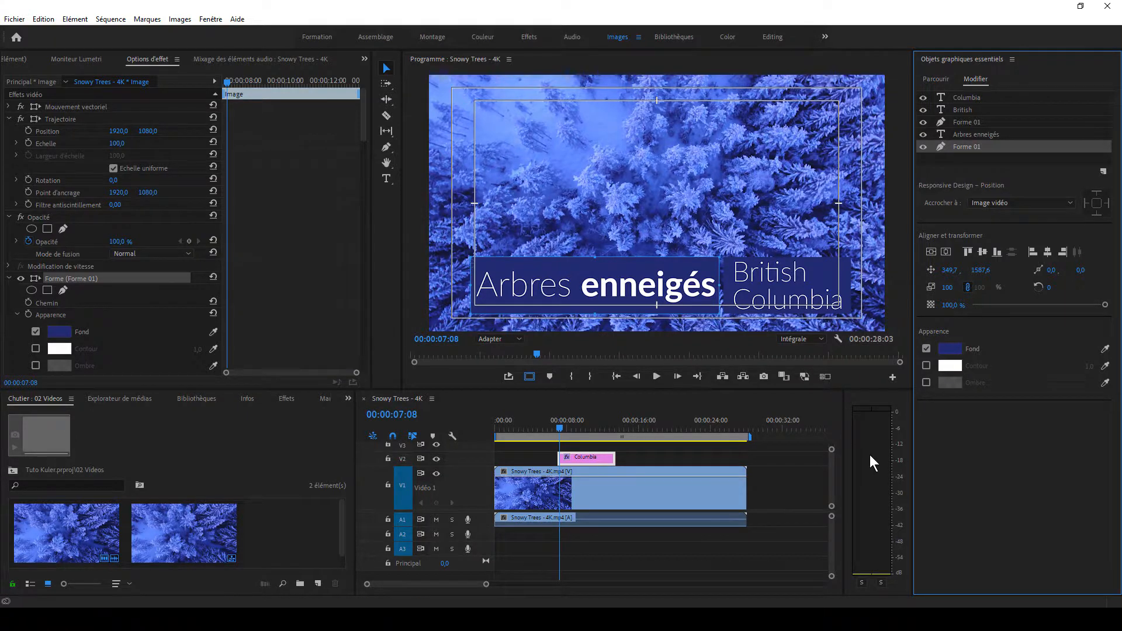
Step: Switch to Adobe Color and copy the HEX code 6B99EF of the theme's fourth swatch
key("alt+Tab")
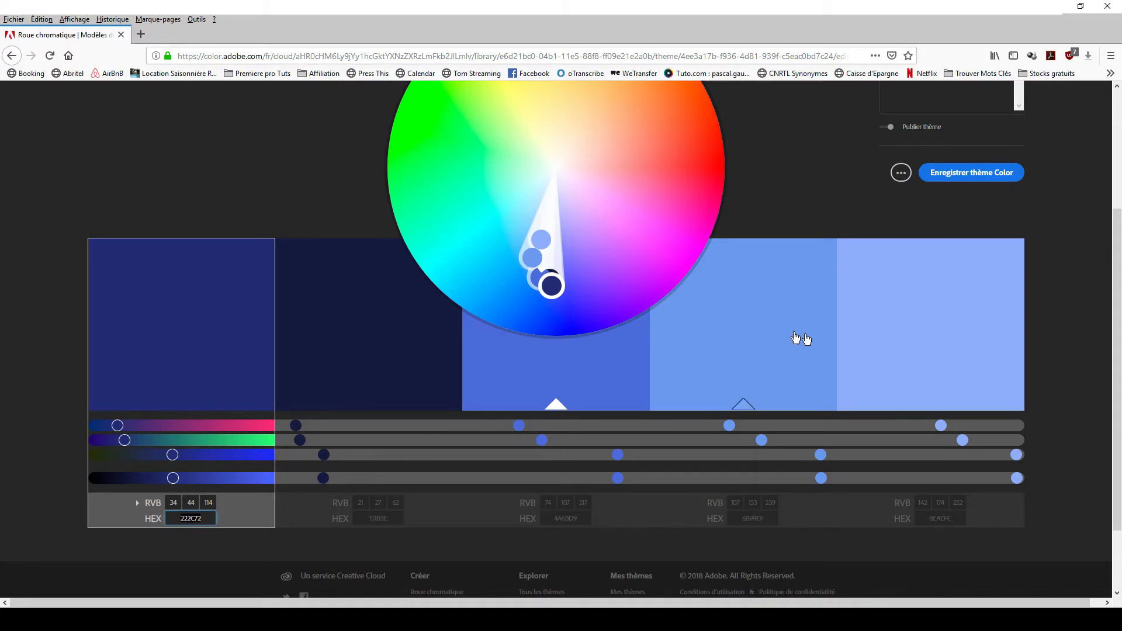
left_click(771, 519)
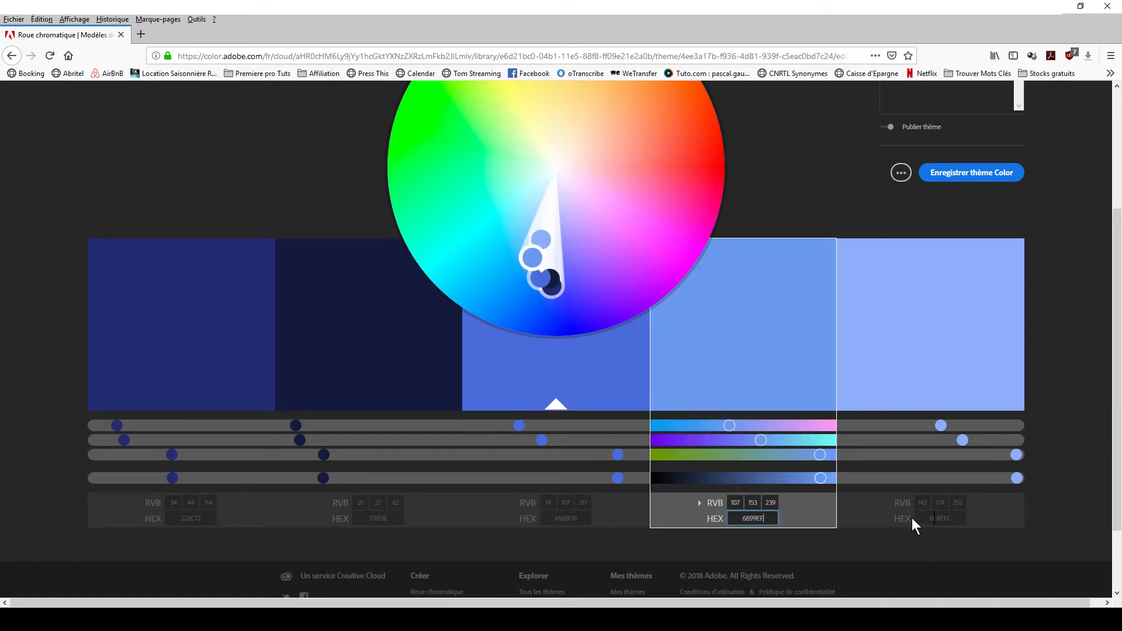
double_click(771, 519)
key("ctrl+c")
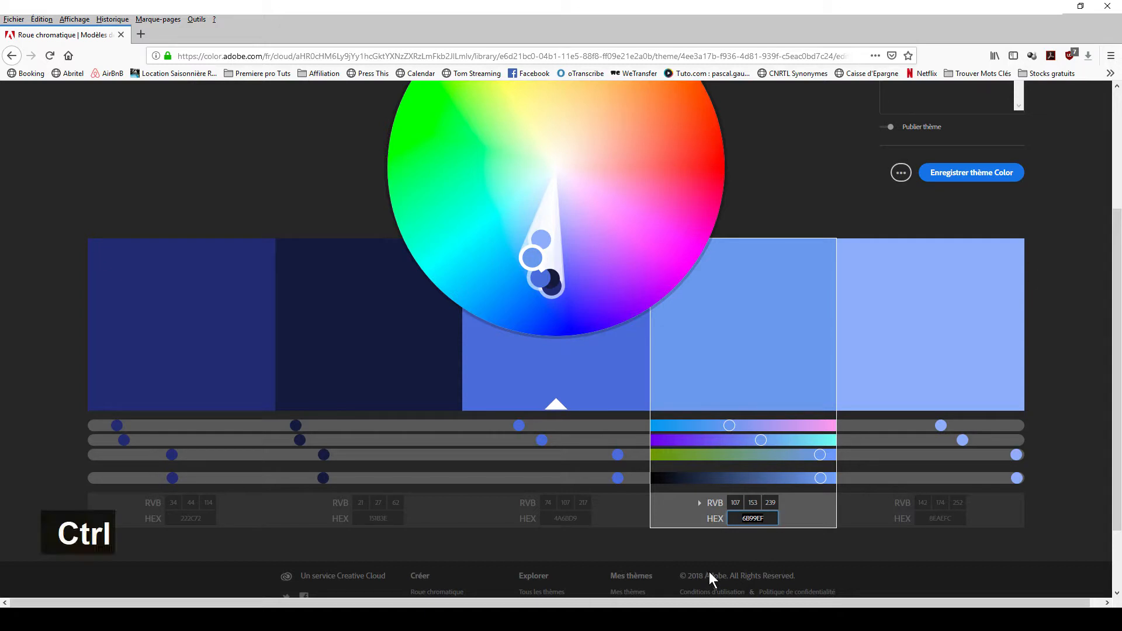
Step: Switch to Premiere Pro and set the fill of the "British" text to 6B99EF
key("alt+Tab")
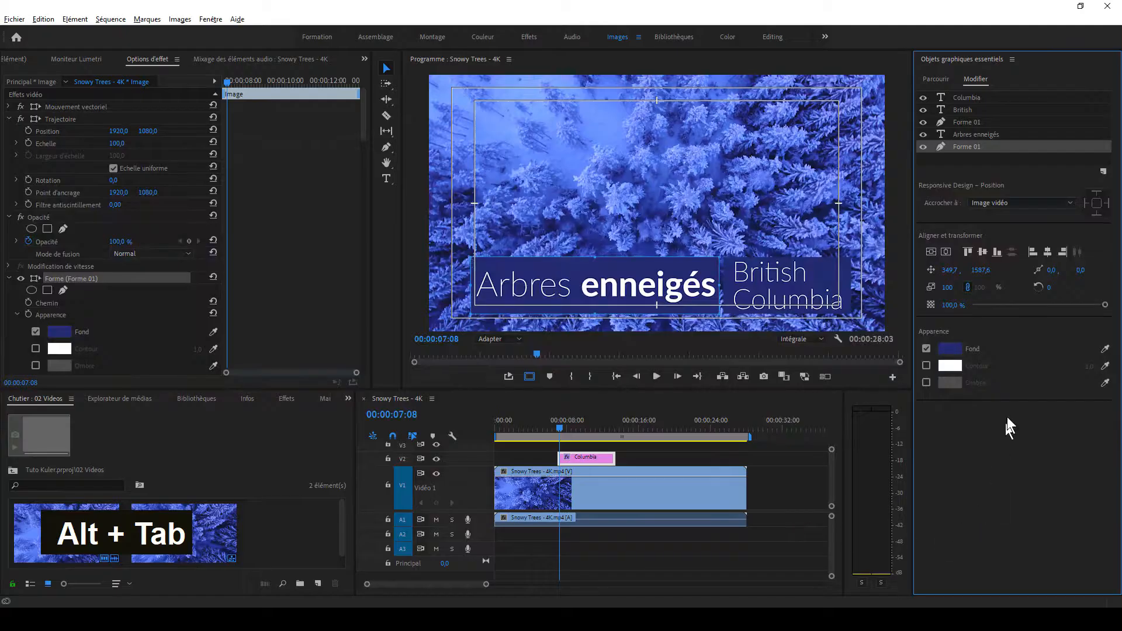
left_click(754, 287)
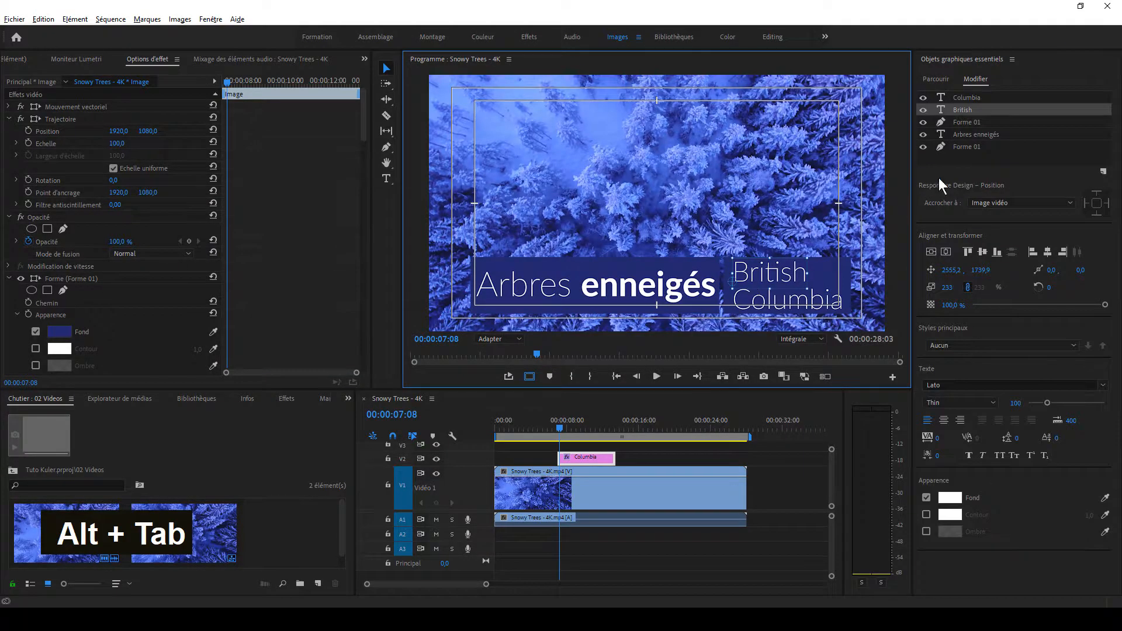
left_click(949, 497)
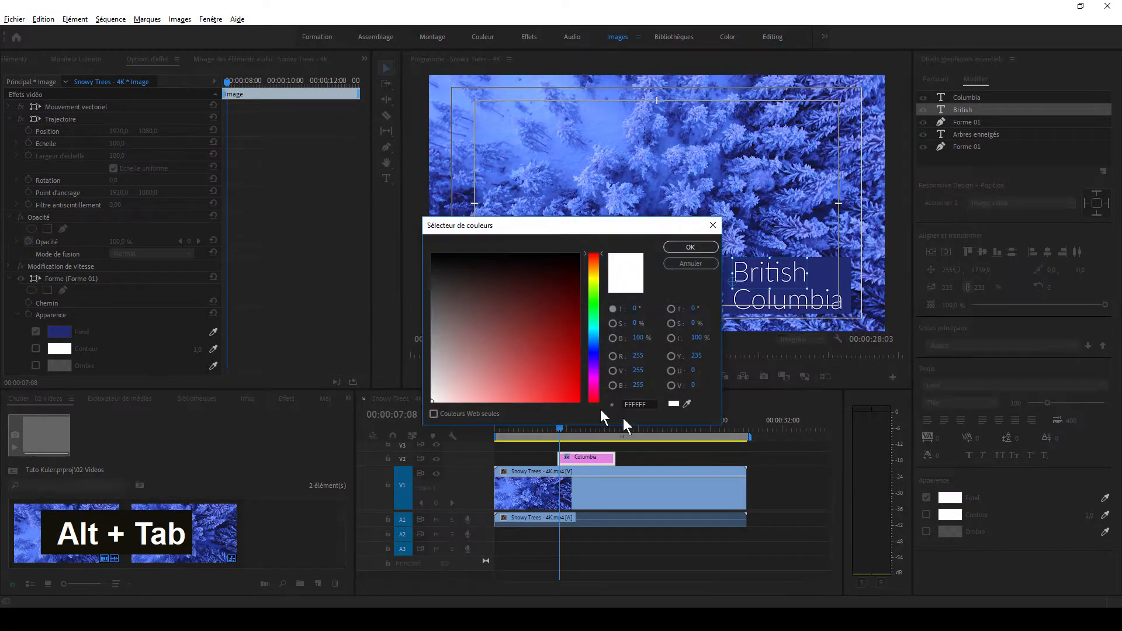
left_click(649, 403)
key("ctrl+v")
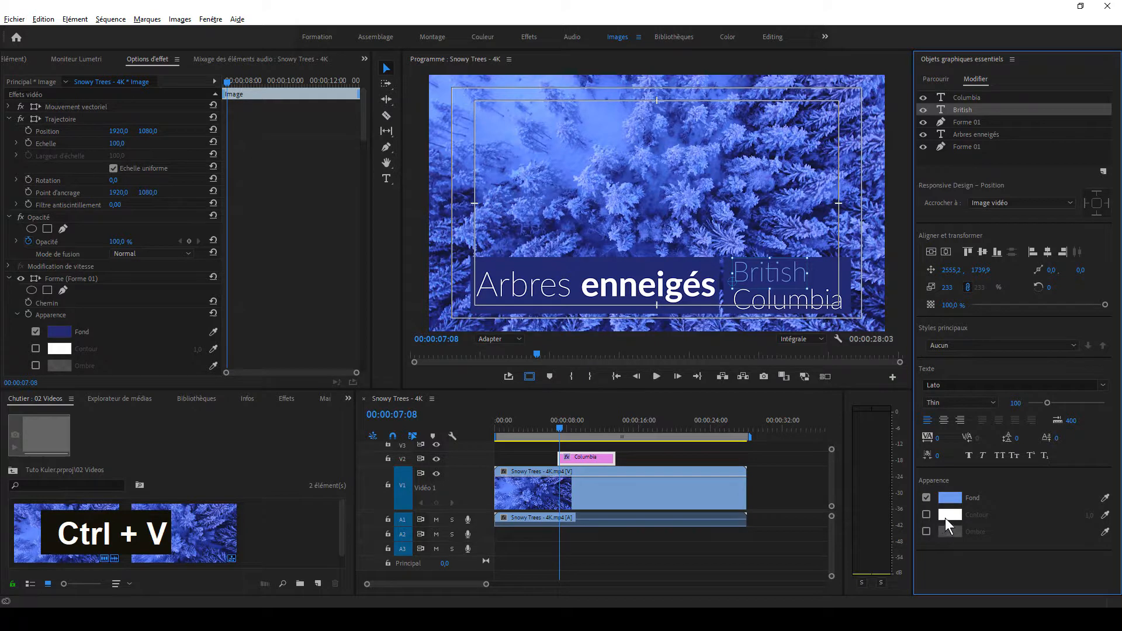
Step: Set the fill of the "Columbia" text to 6B99EF
left_click(970, 101)
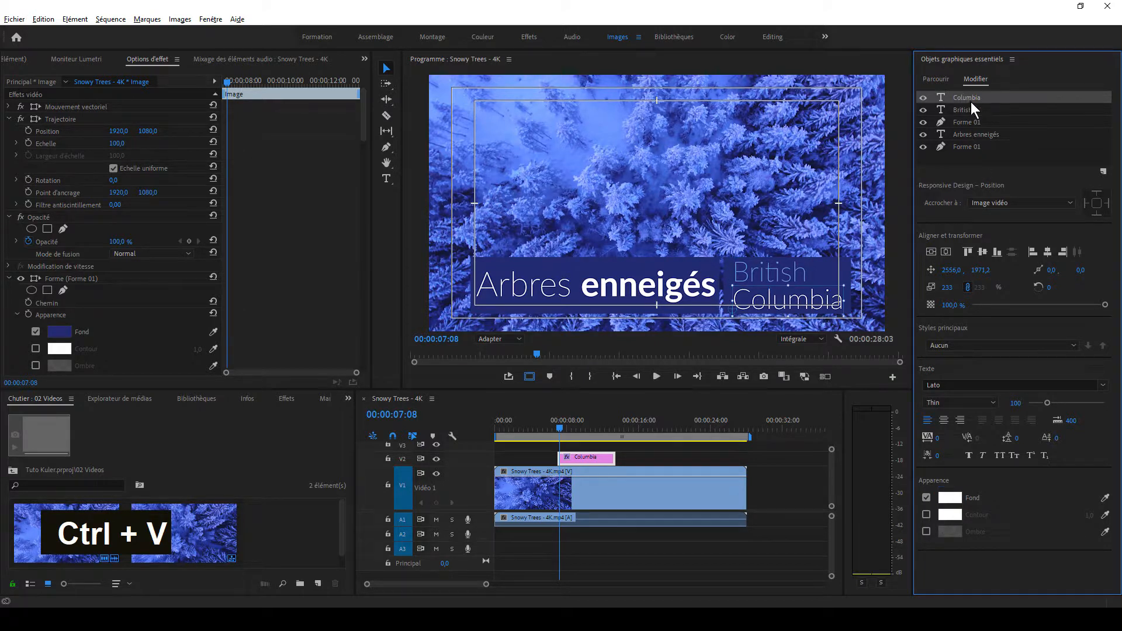
left_click(952, 497)
left_click_drag(652, 404, 627, 403)
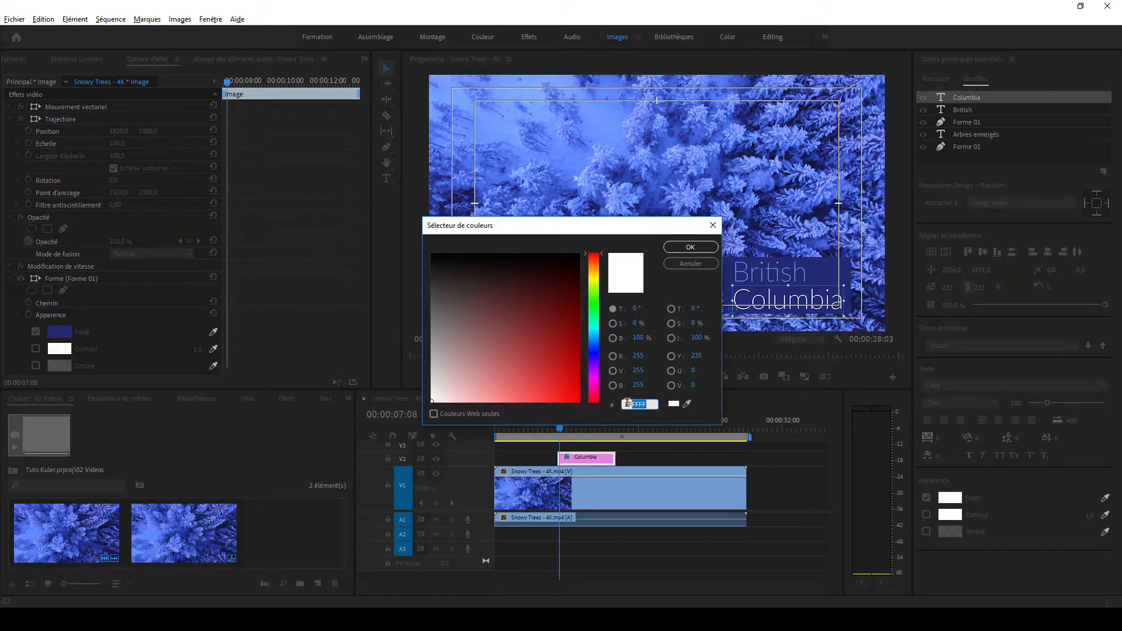
key("ctrl+v")
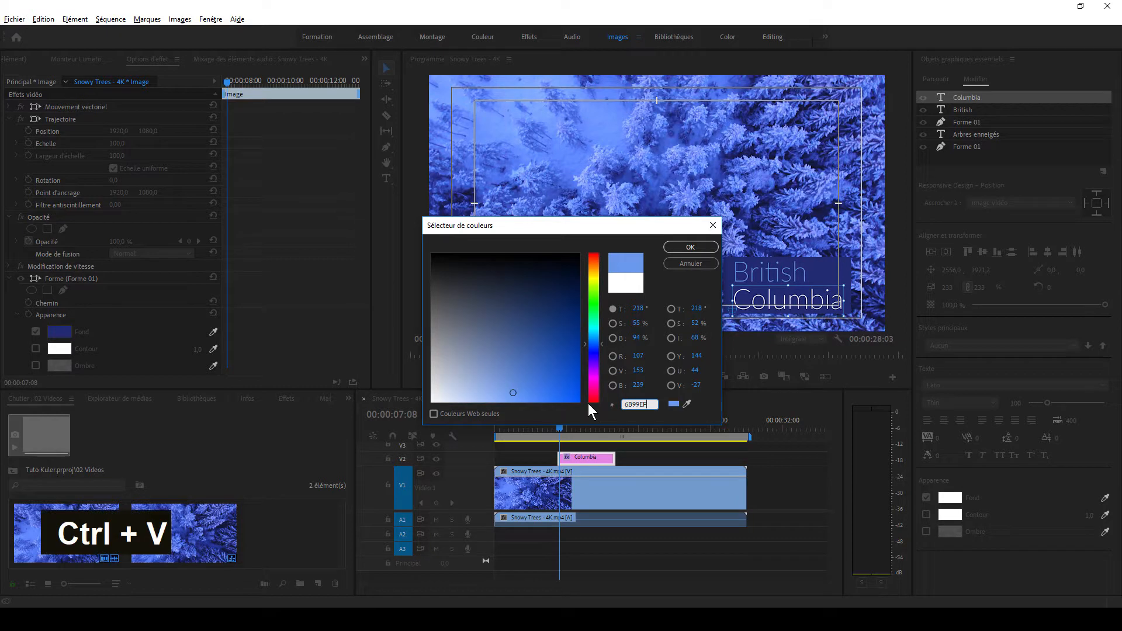
left_click(695, 248)
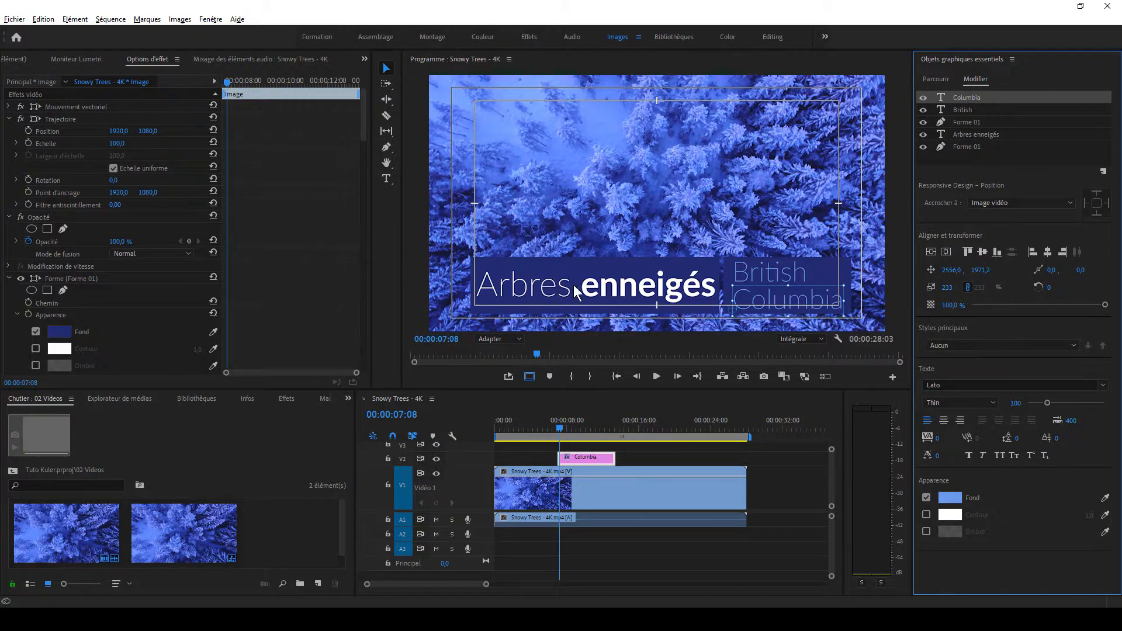
Step: Switch to Adobe Color and copy the HEX code 8EAEFC of the theme's fifth swatch
key("alt+Tab")
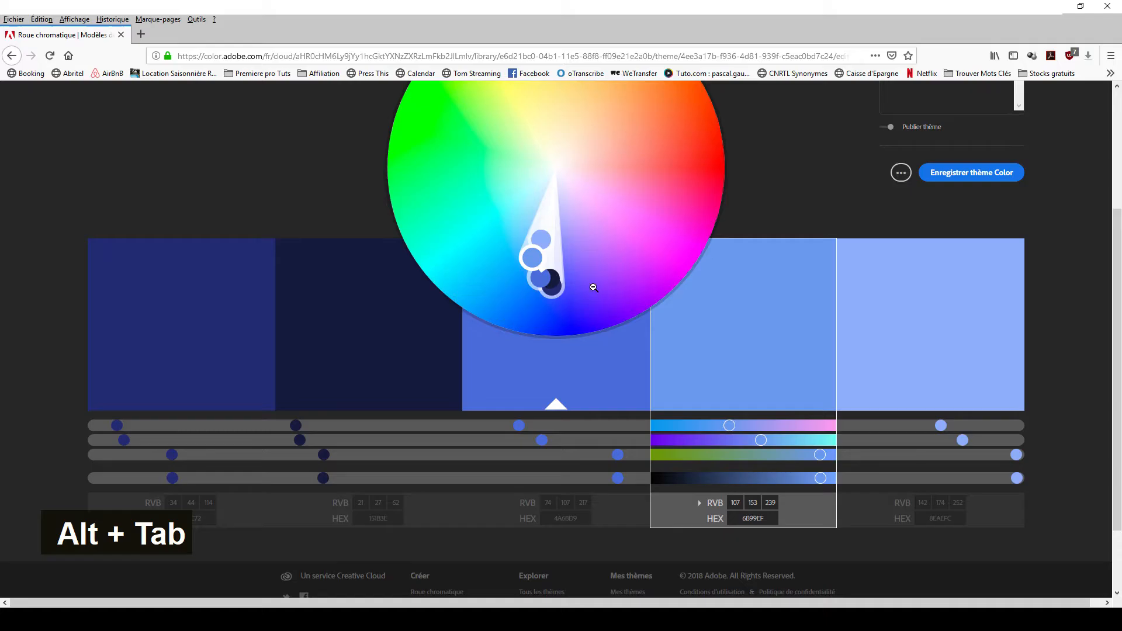
left_click(899, 361)
left_click(959, 518)
key("ctrl+c")
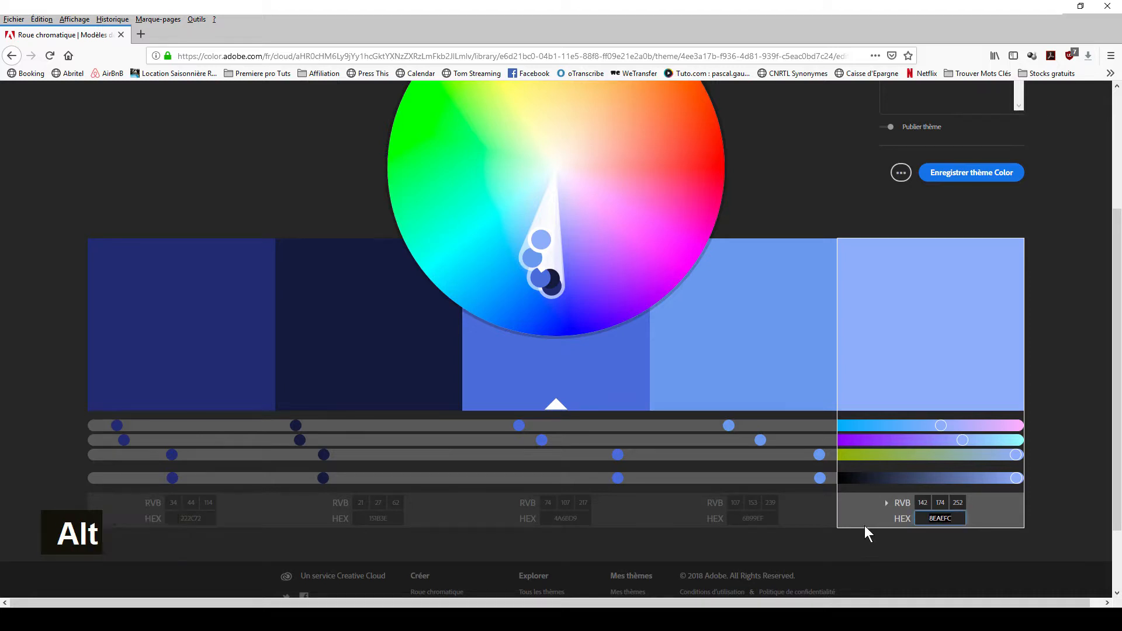
Step: Switch to Premiere Pro and set the fill of the "Arbres enneigés" text to 8EAEFC
key("alt+Tab")
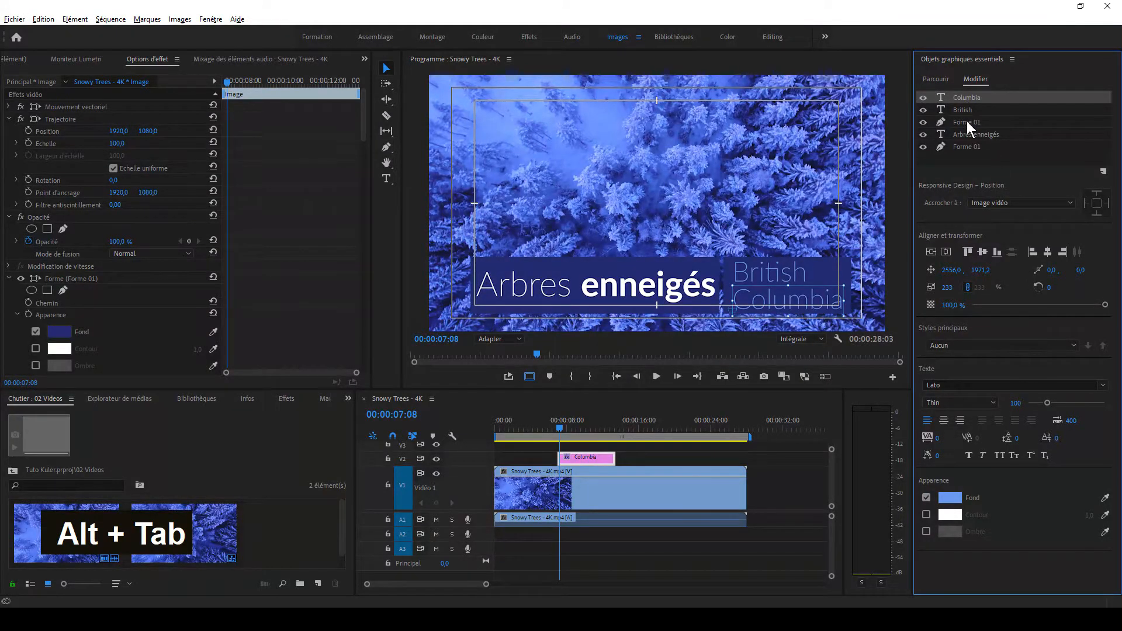
left_click(968, 134)
left_click(946, 497)
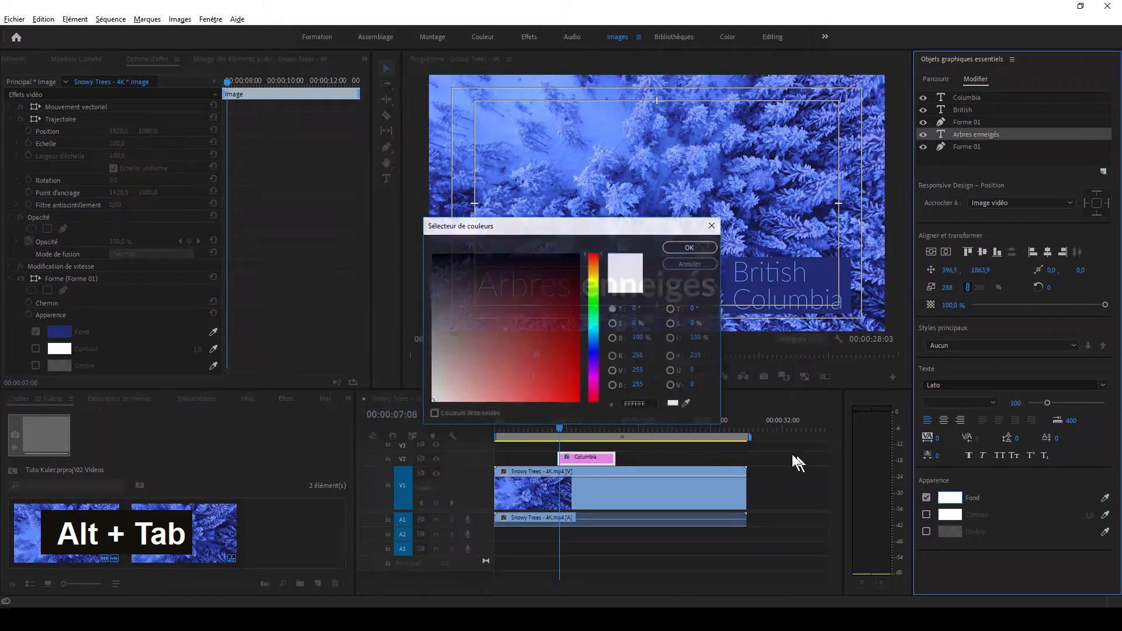
left_click_drag(649, 404, 608, 400)
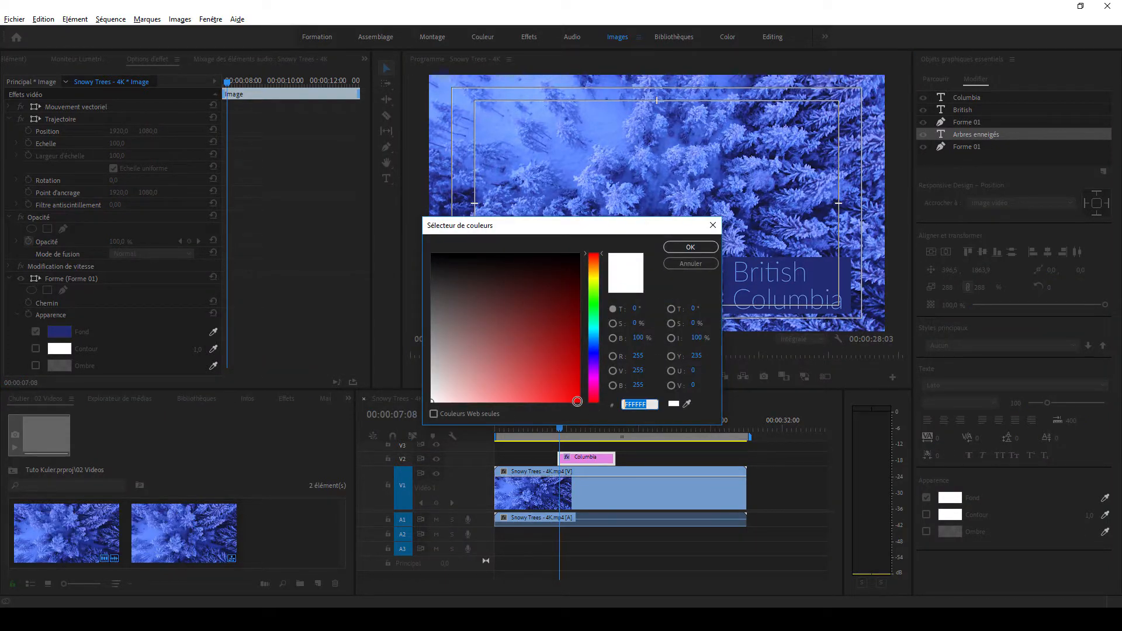
key("ctrl+v")
left_click(680, 250)
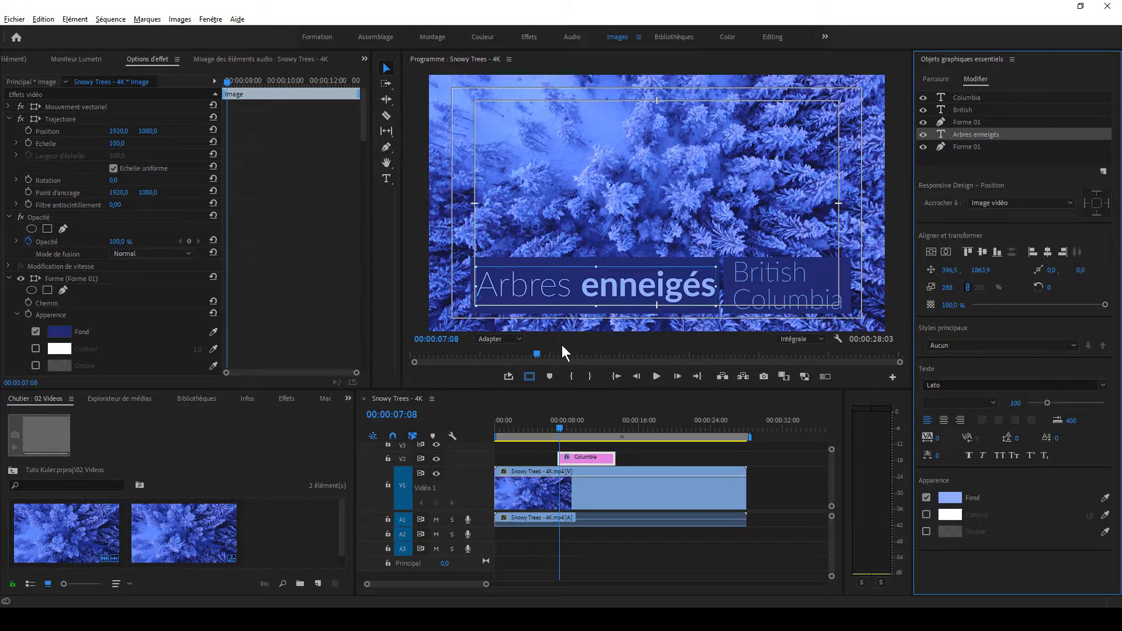
left_click(580, 428)
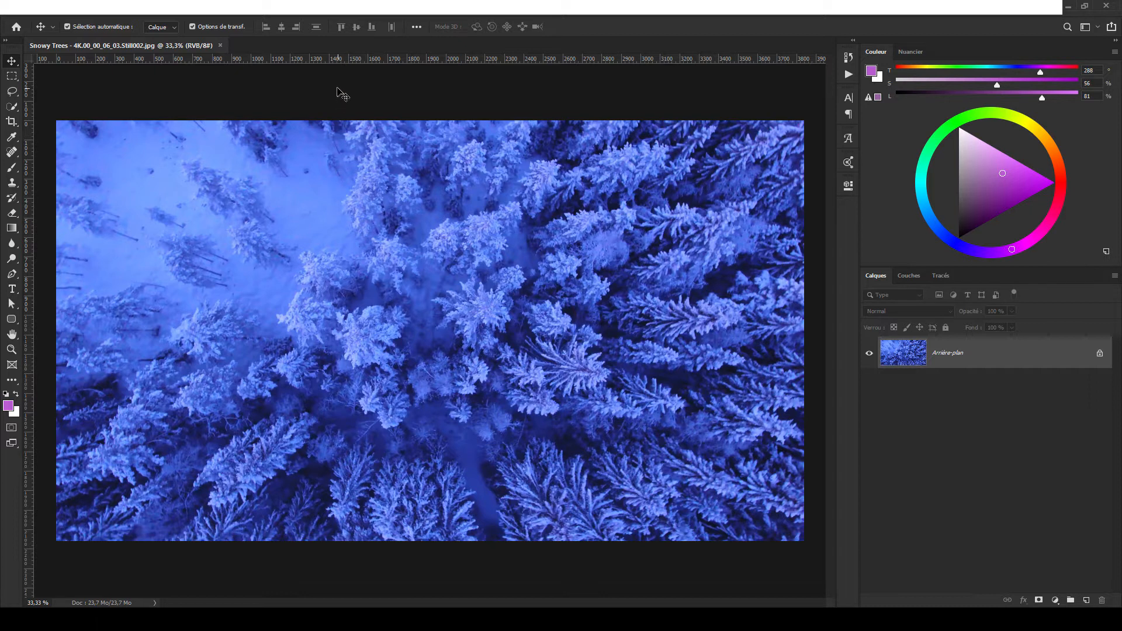
Step: Switch to Photoshop and open the Thèmes Adobe Color extension beside the snowy trees still
left_click(298, 10)
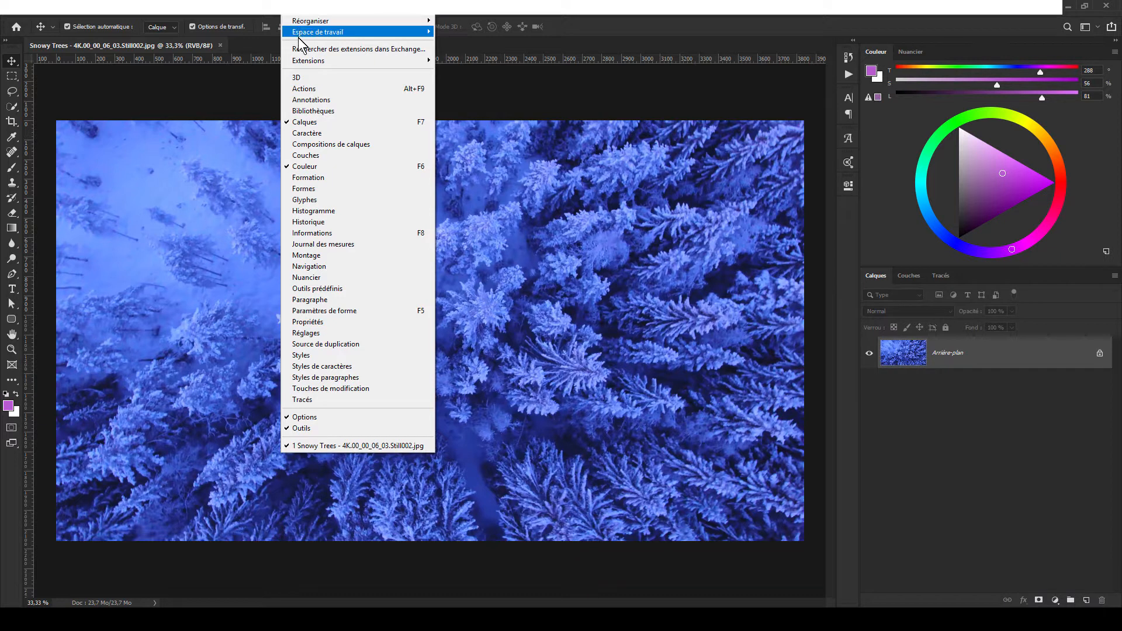
mouse_move(318, 63)
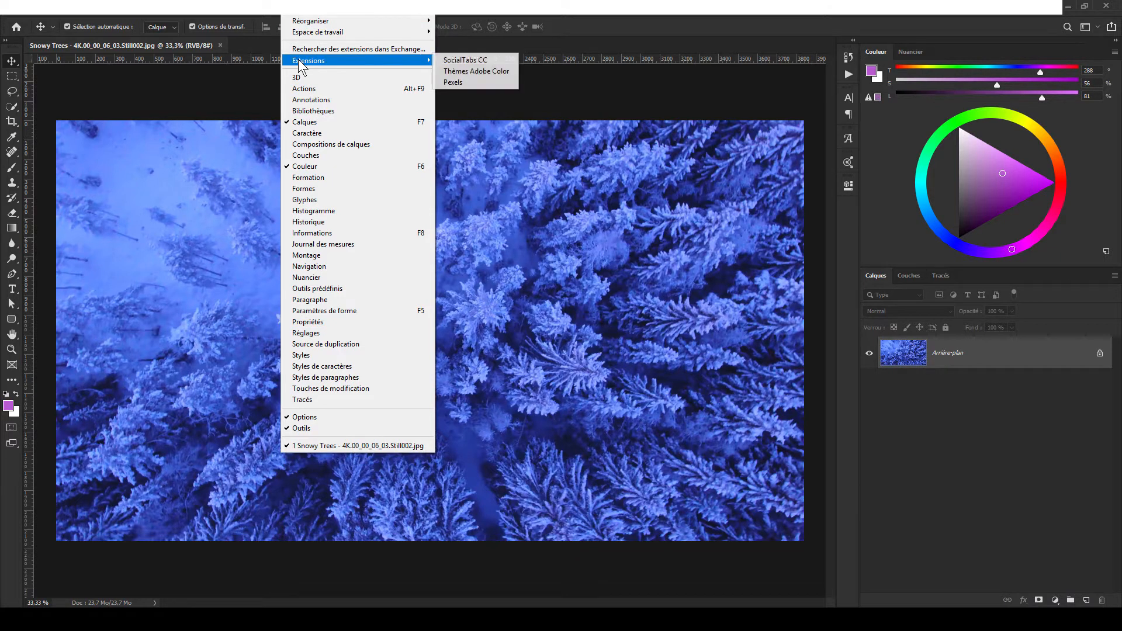
left_click(458, 74)
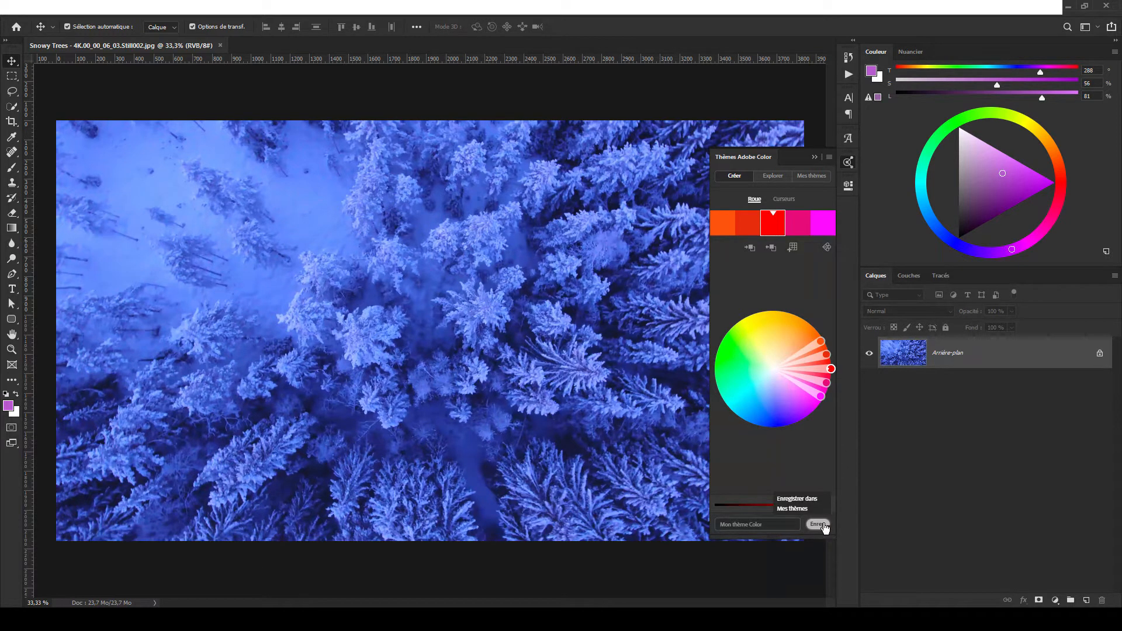
Step: Move the theme's base colour on the wheel to a light yellow and display the Nuancier swatches
left_click_drag(831, 368, 763, 334)
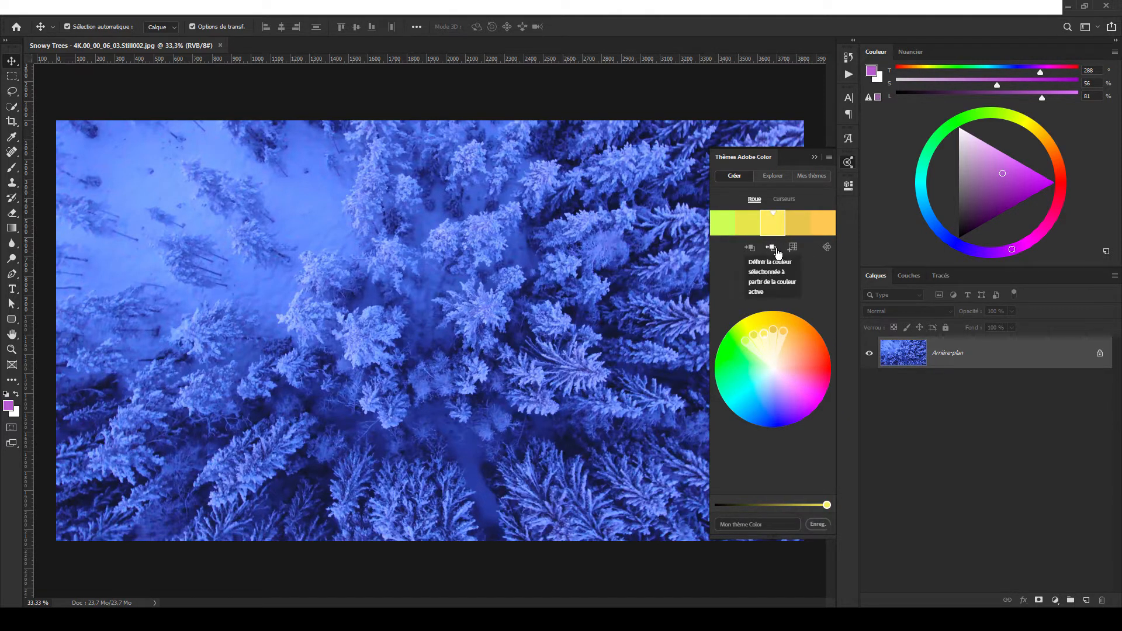
left_click(906, 52)
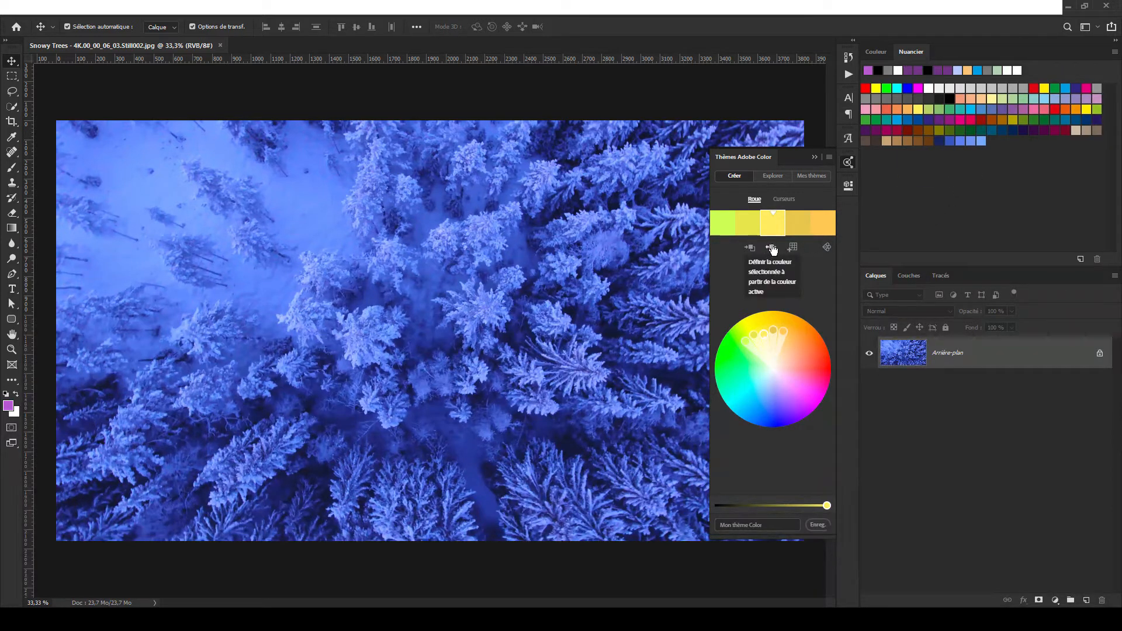